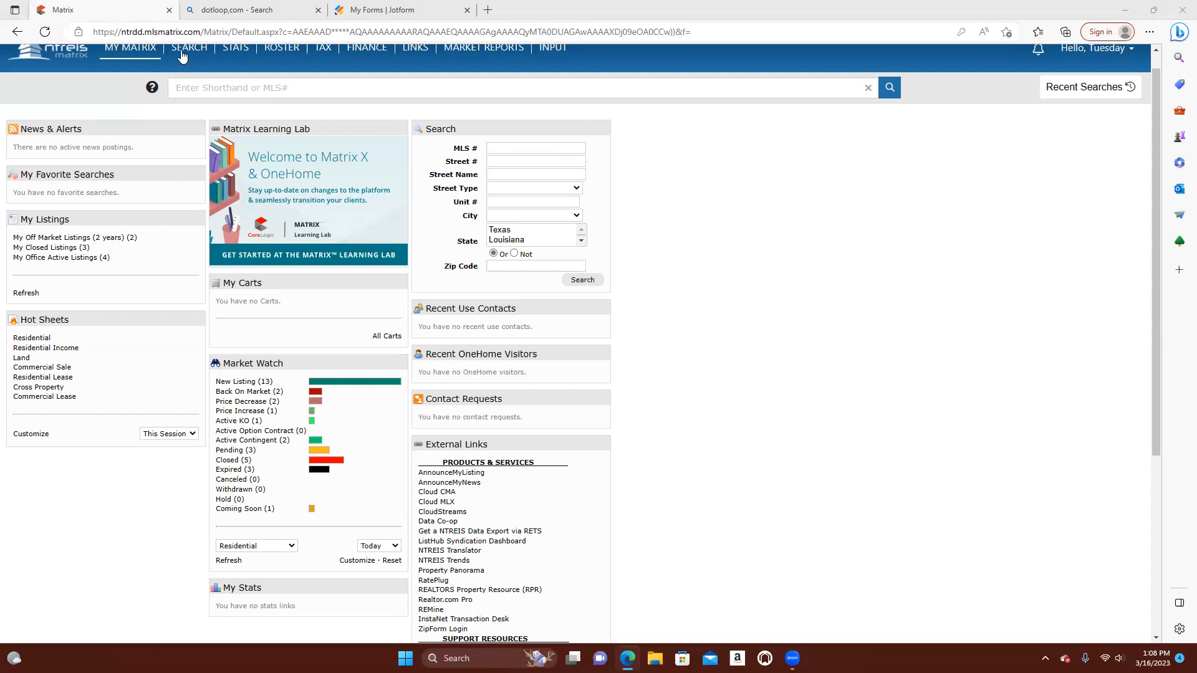
Open the residential quick search and remove Texas so that only Louisiana stays in the state criteria
mouse_move(183, 53)
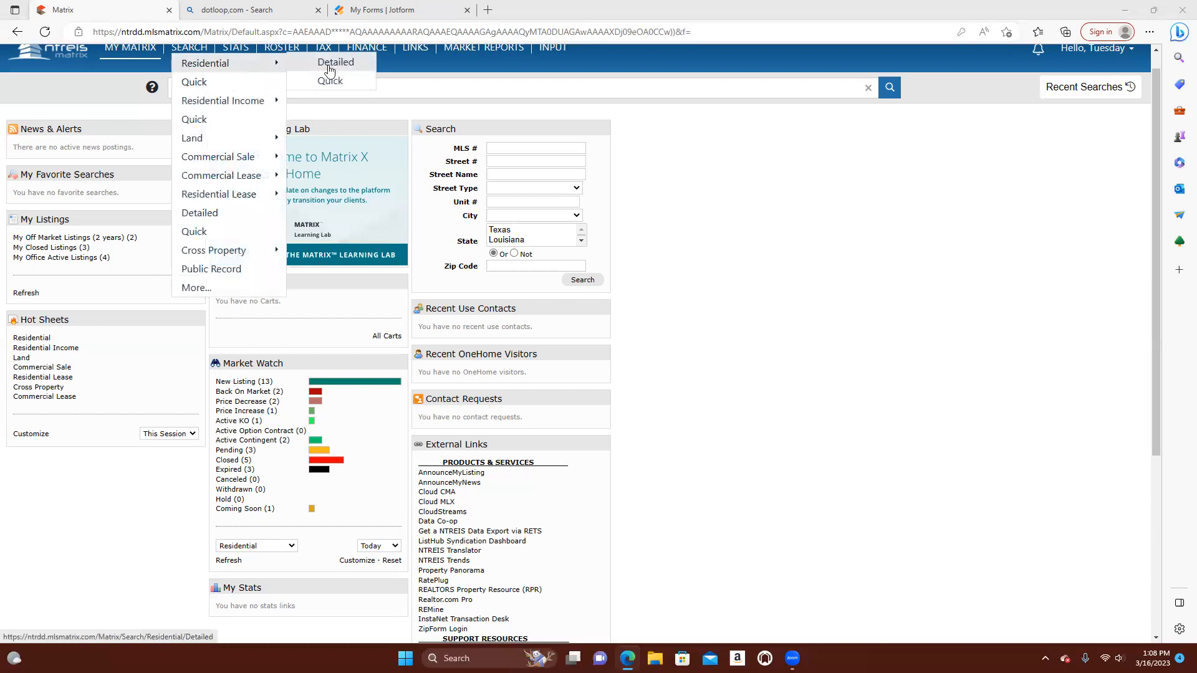
click(333, 84)
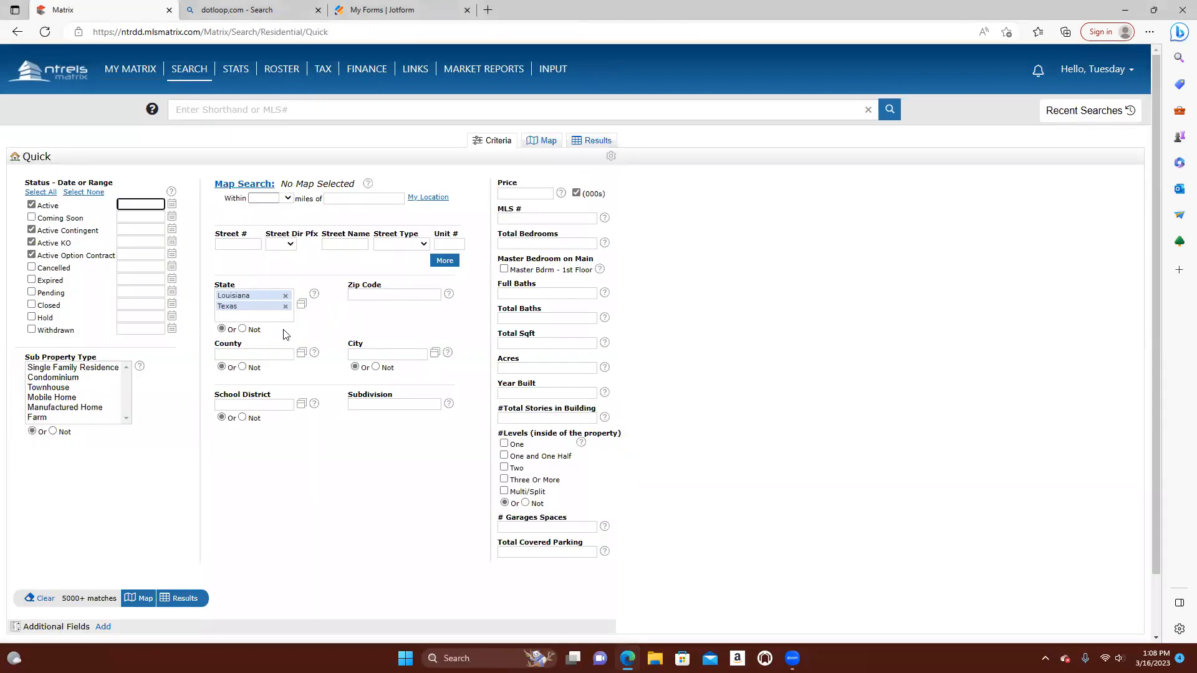
click(285, 306)
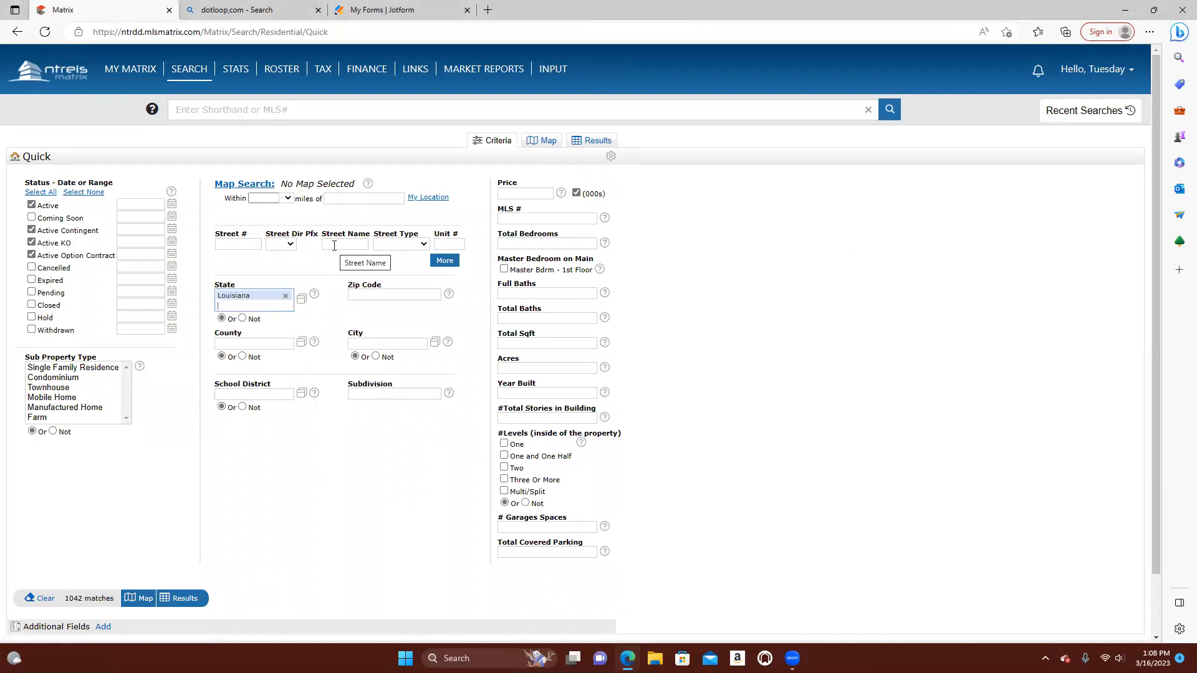
Try the property's street number as a search criterion and clear the field again
click(237, 244)
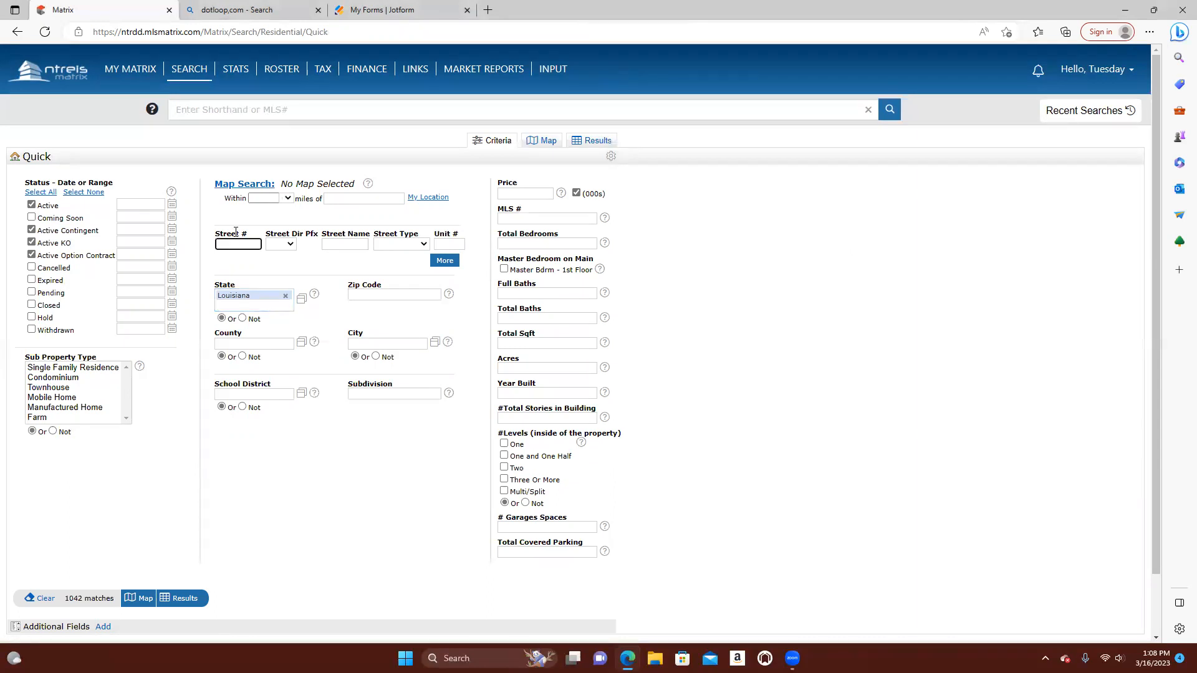
drag(242, 245, 217, 246)
key(BackSpace)
Try the property's street name as a search criterion and clear it again
click(360, 243)
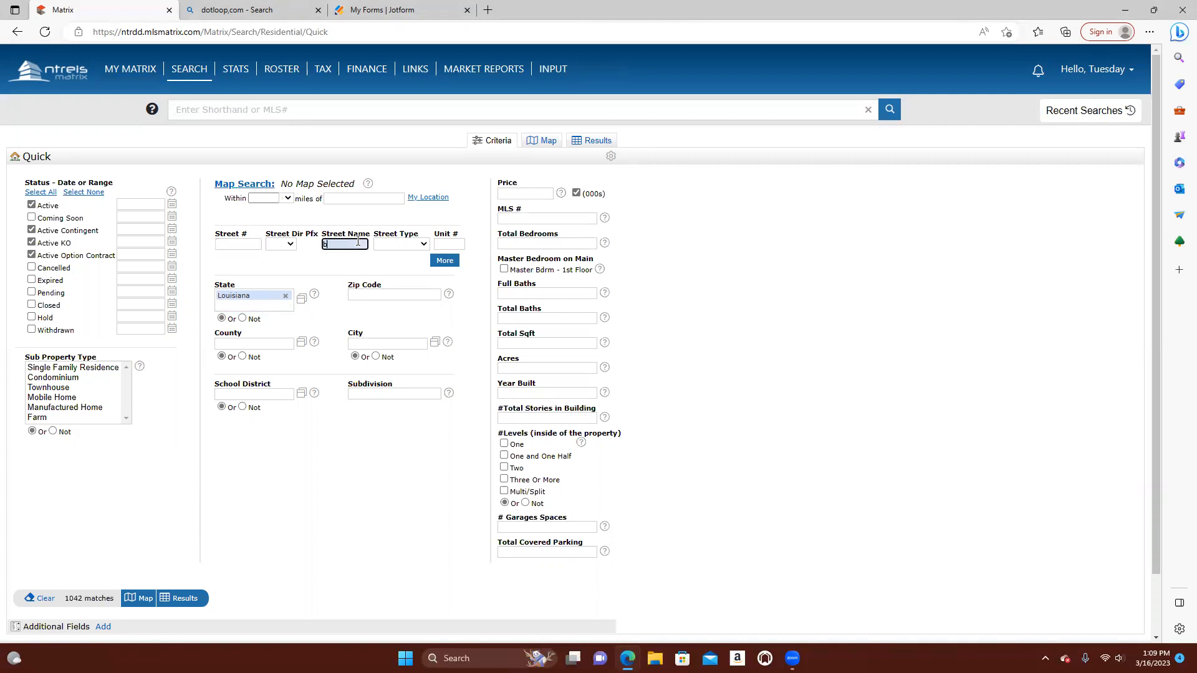
drag(360, 245, 320, 256)
key(BackSpace)
Try filtering the residential search by zip code 71106 and remove the zip code again
click(367, 297)
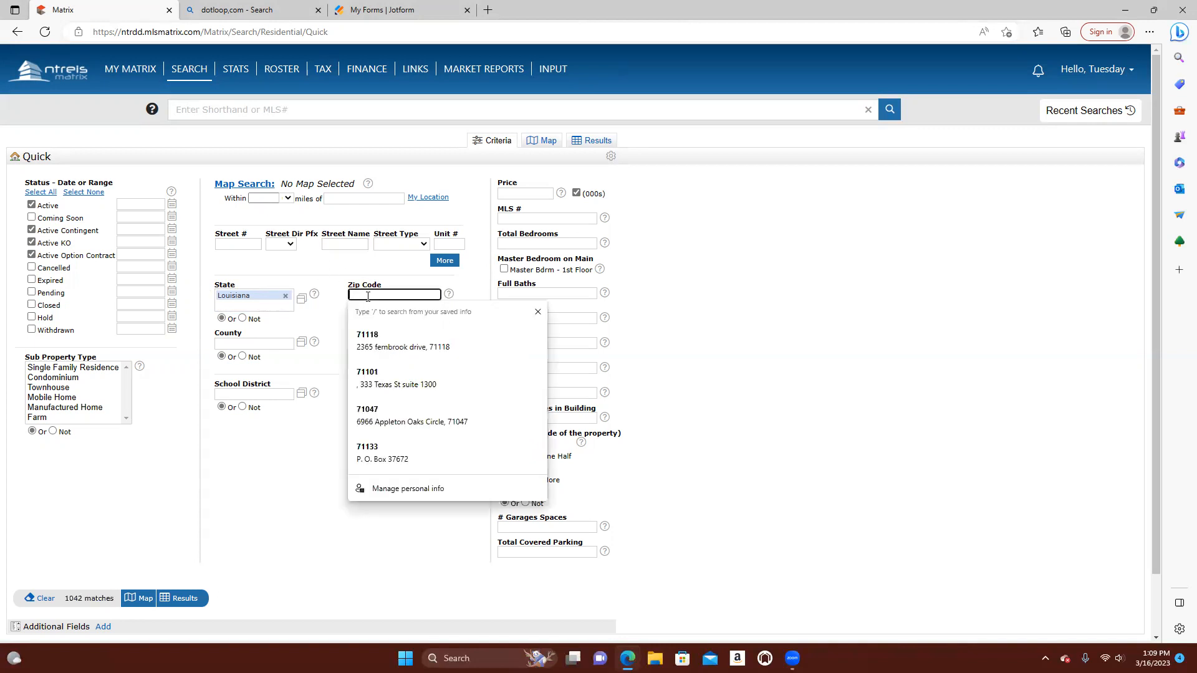
text(7)
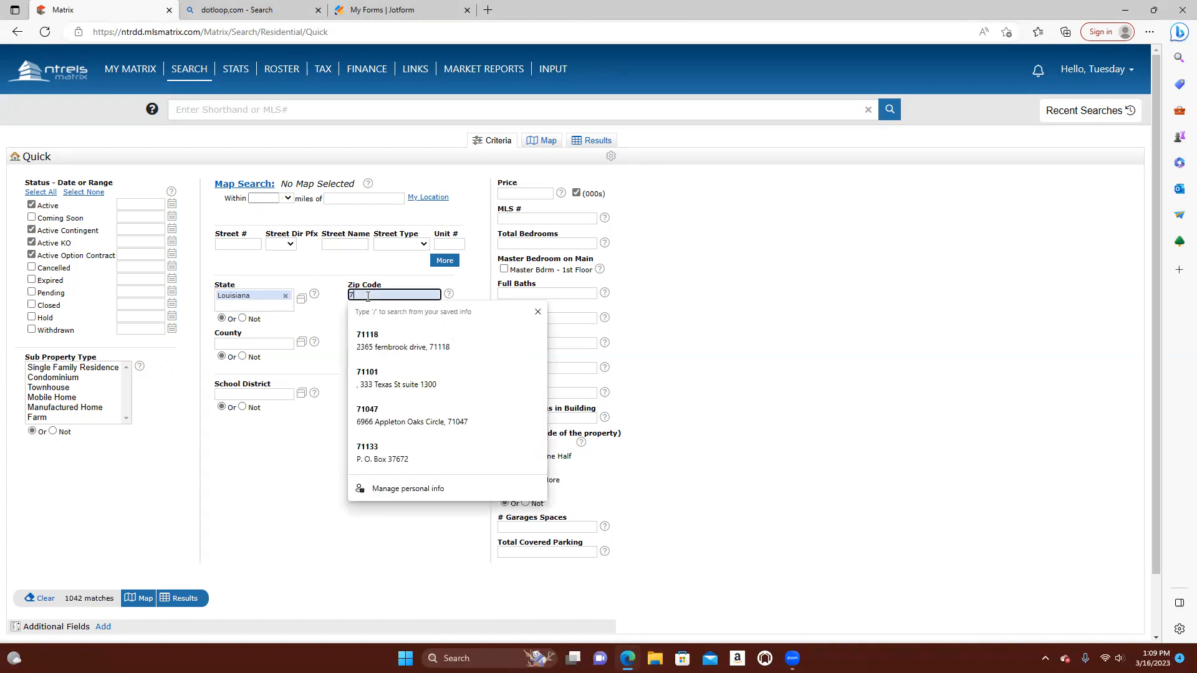
text(110)
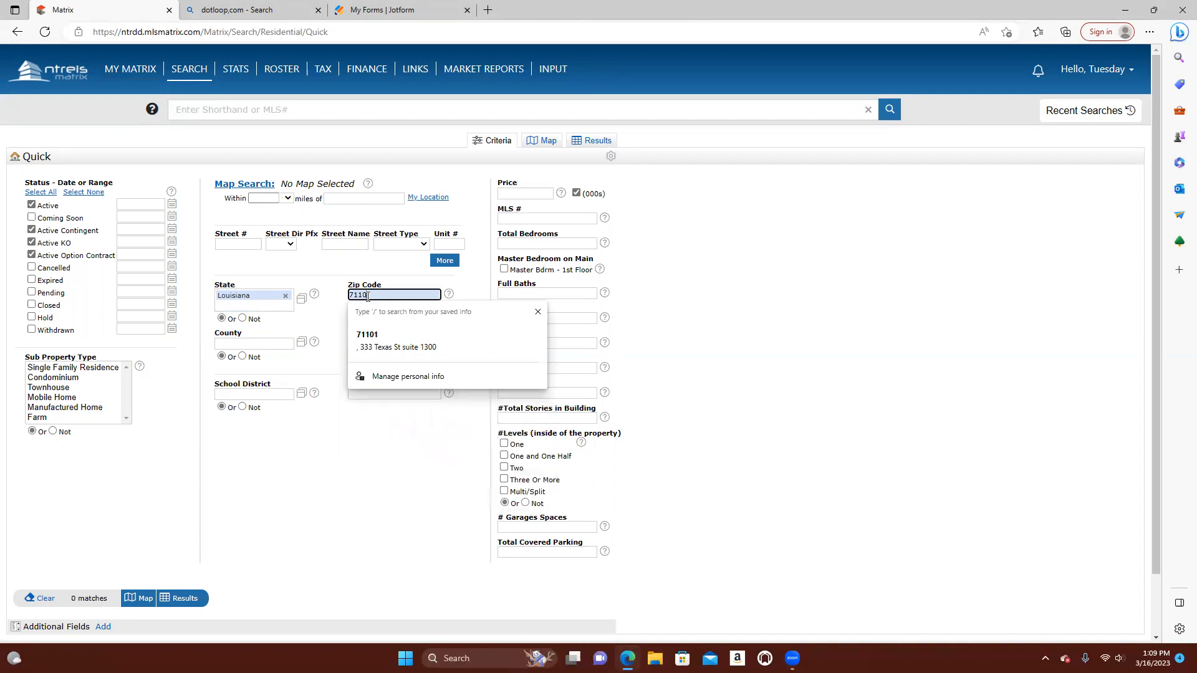
text(6)
click(315, 450)
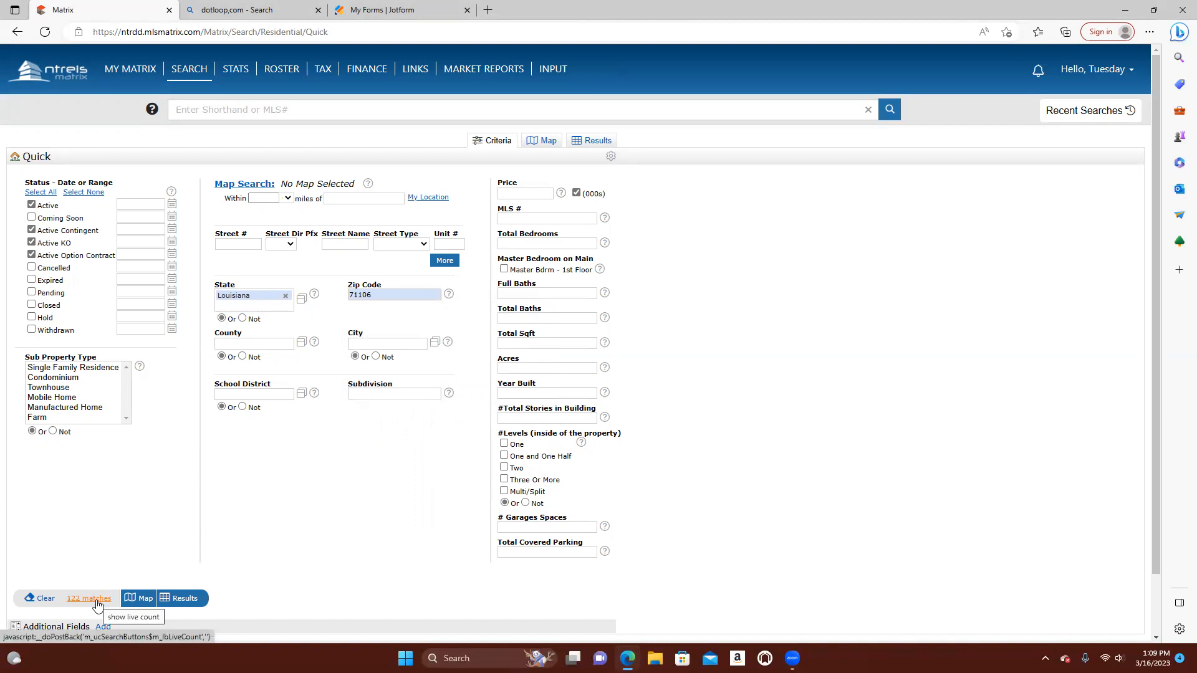
double_click(380, 294)
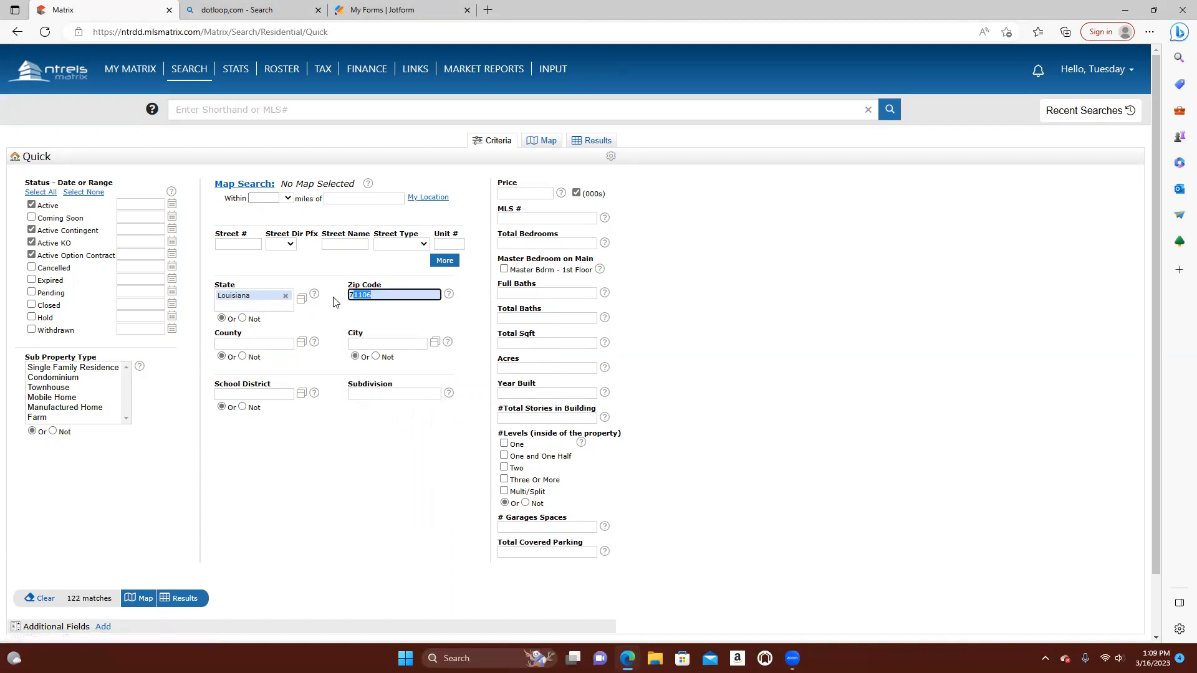
key(BackSpace)
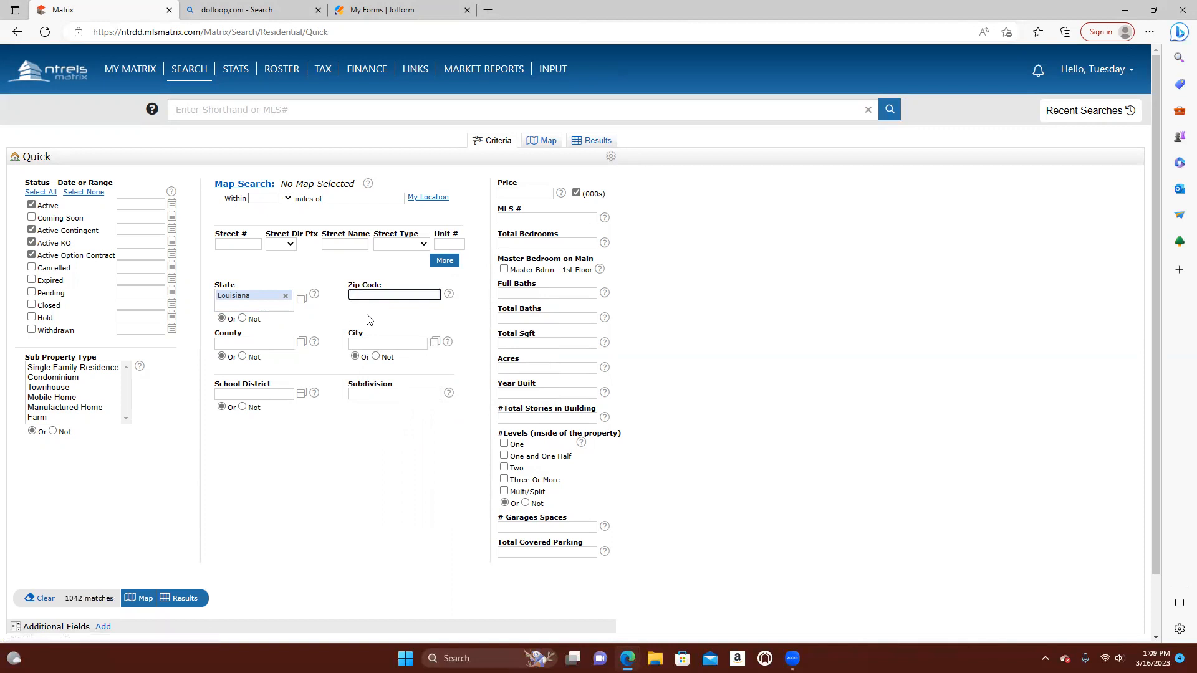
Try filtering the residential search by the city Shreveport and remove the city again
click(371, 343)
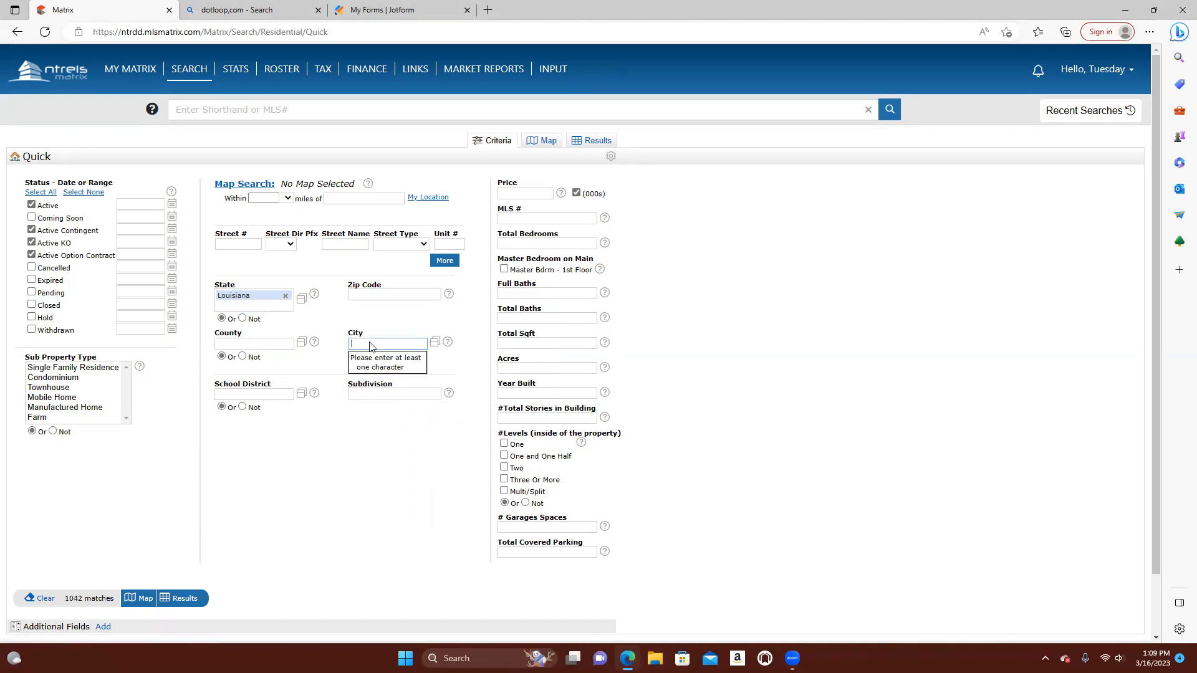
text(shrefvep)
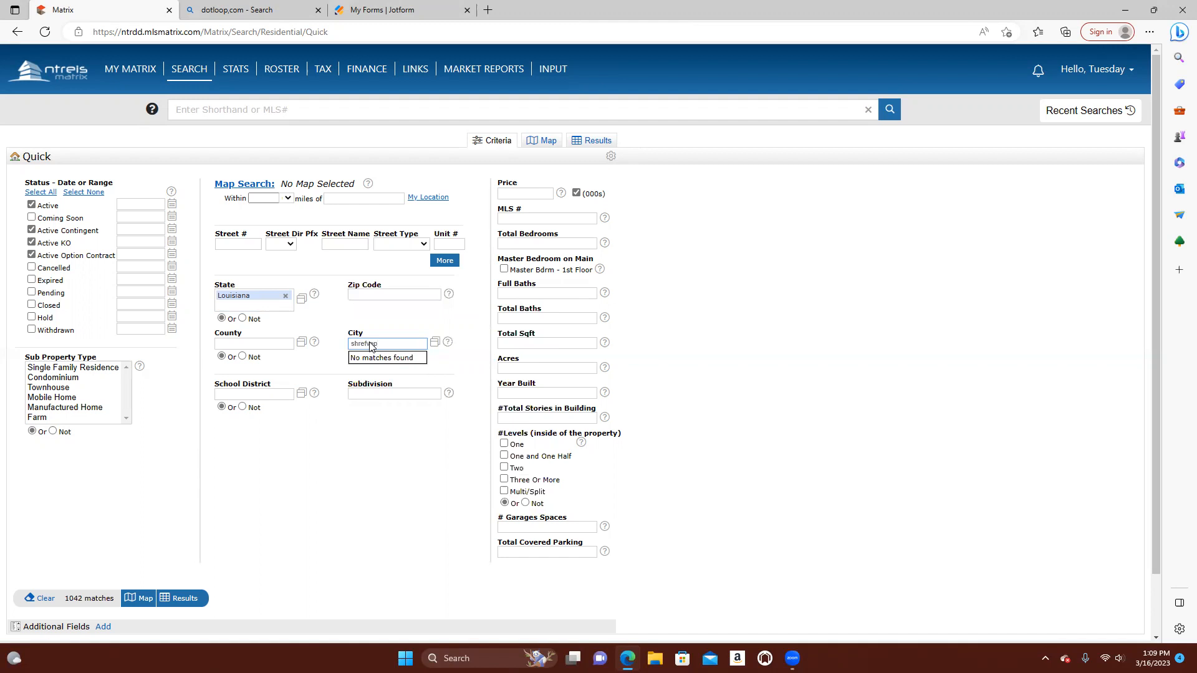
key(BackSpace)
key(BackSpace)
key(BackSpace)
key(BackSpace)
text(v)
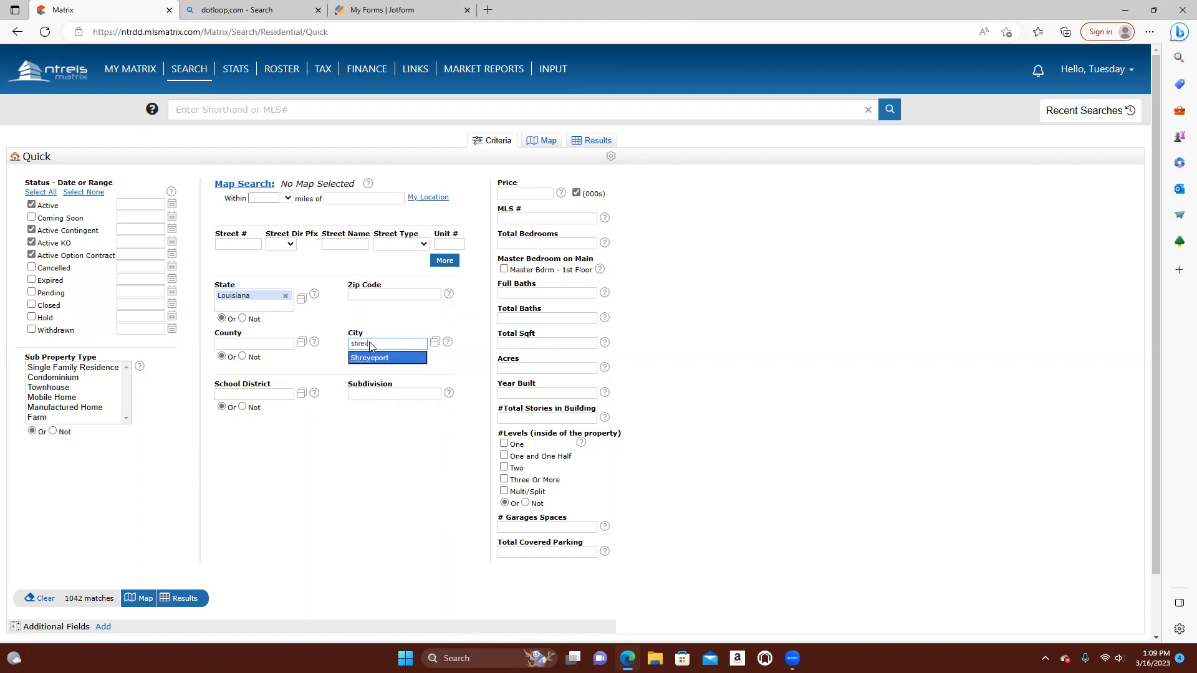
click(368, 360)
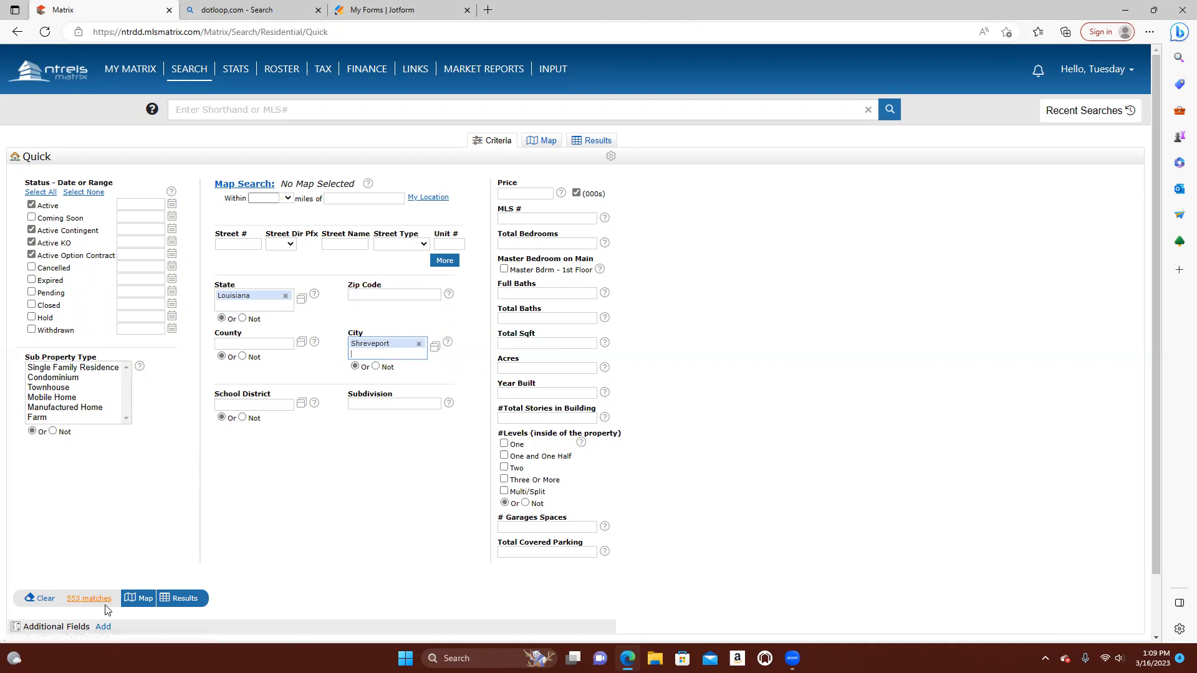
click(249, 347)
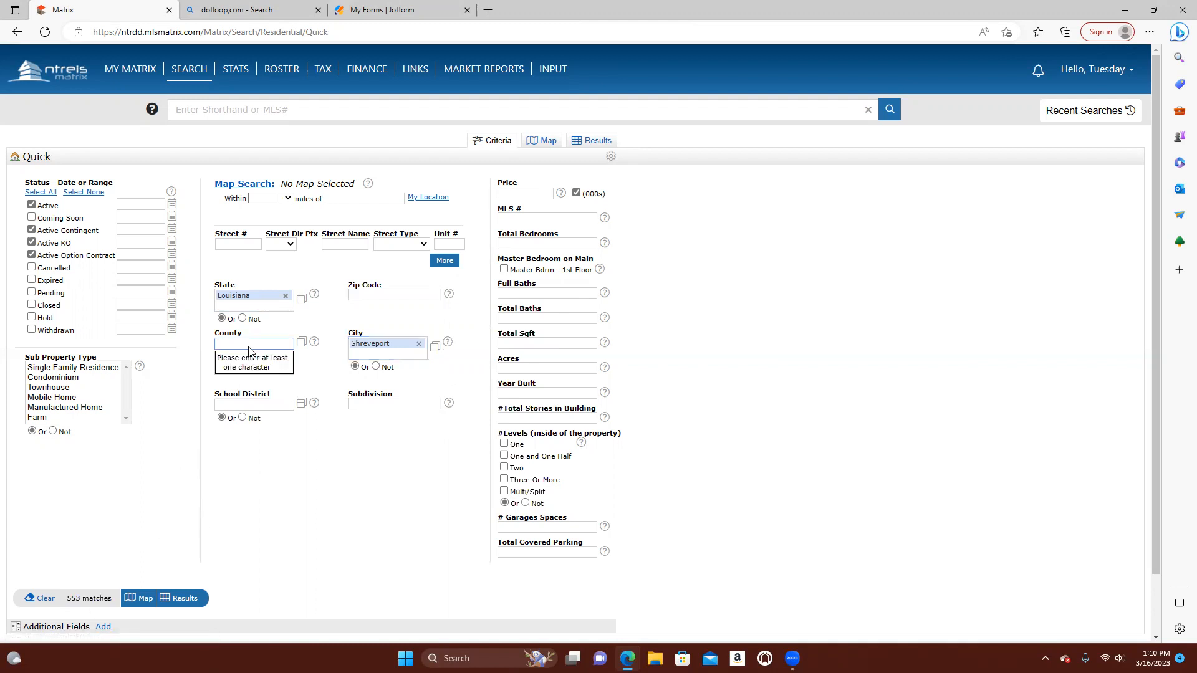
click(419, 346)
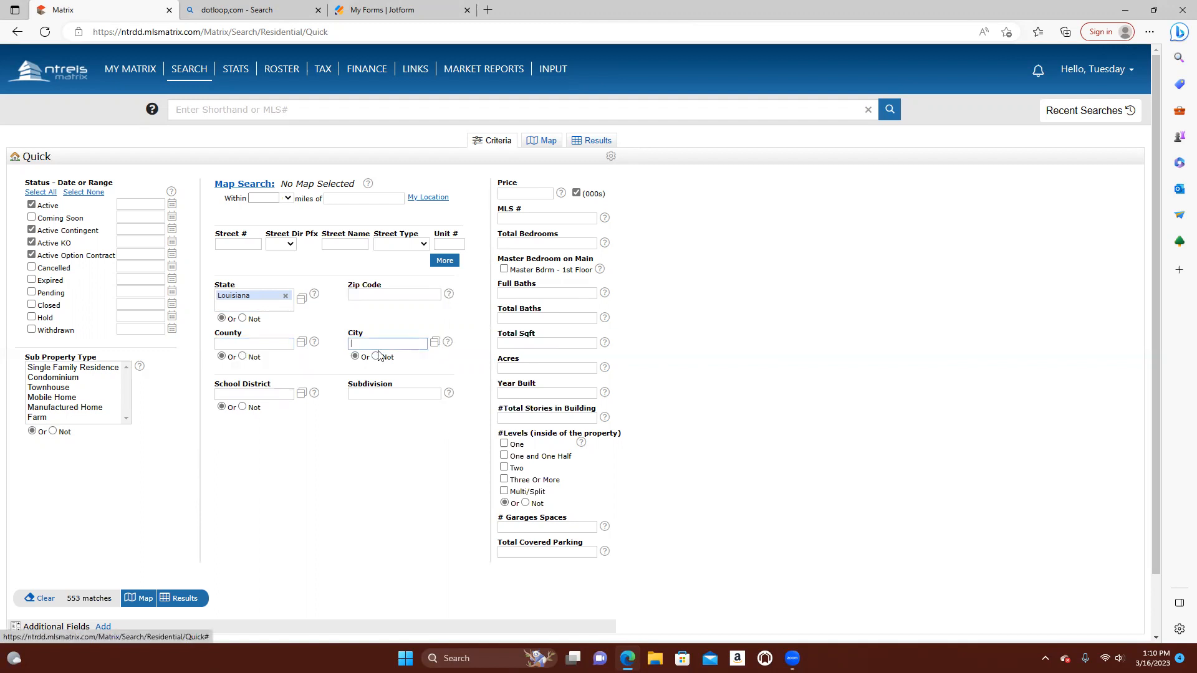
Try filtering the residential search by Caddo county and remove the county again
click(271, 345)
text(caddo)
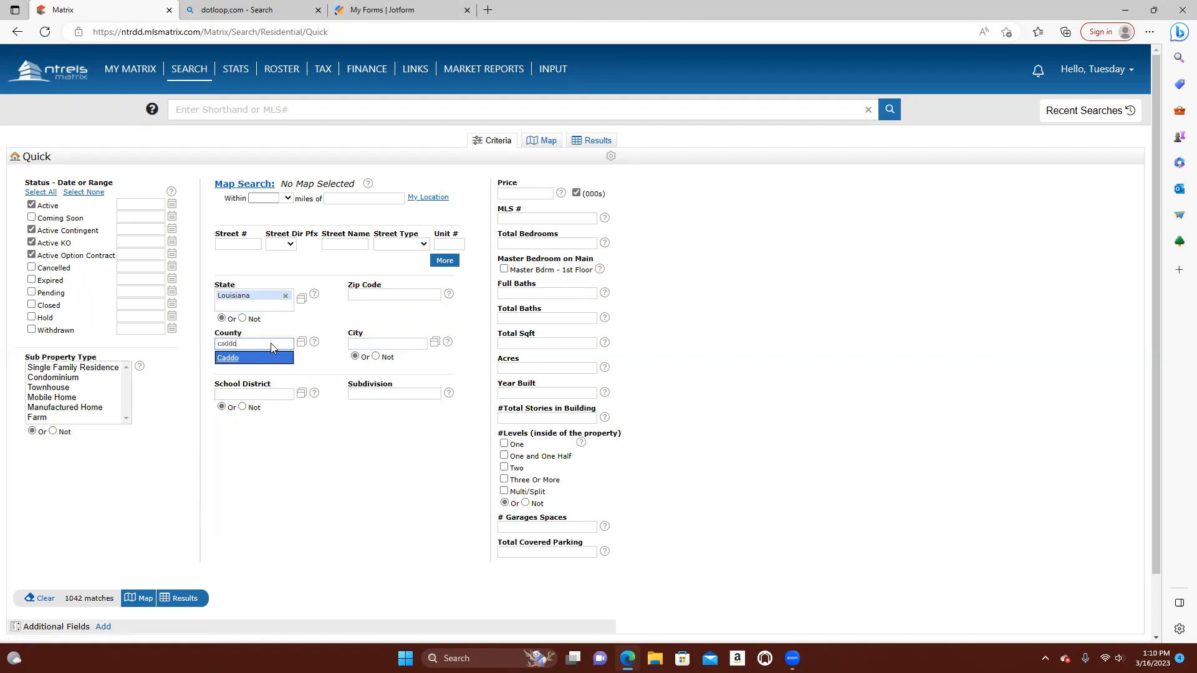
click(243, 359)
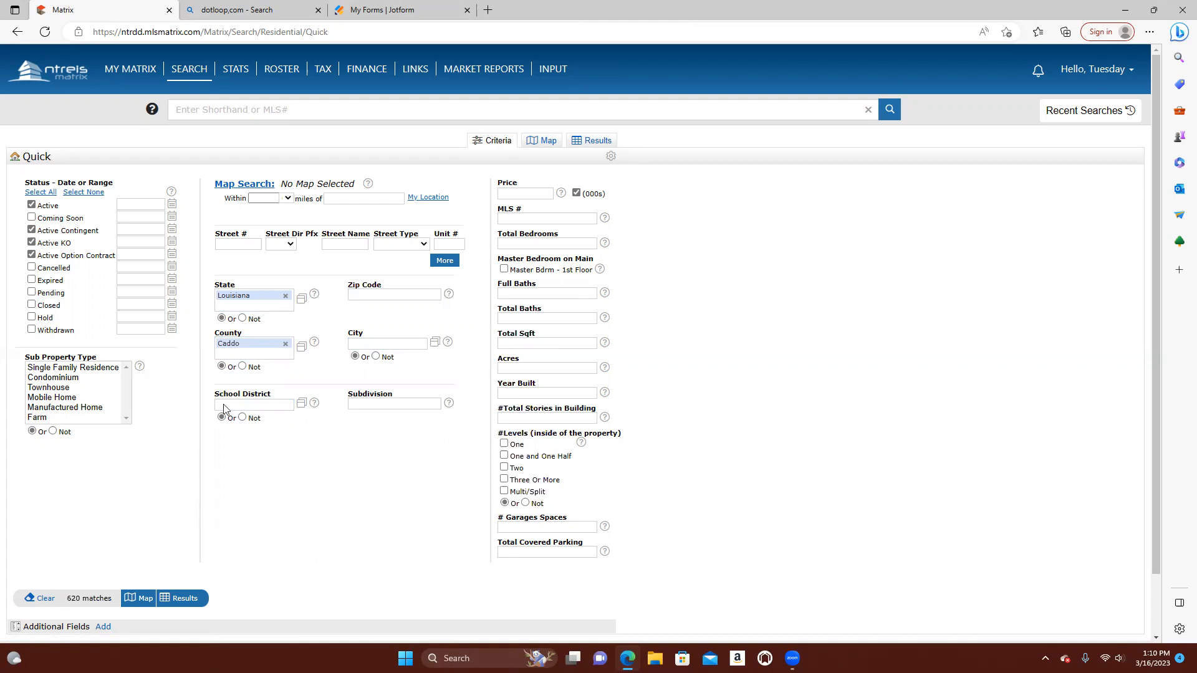
click(286, 345)
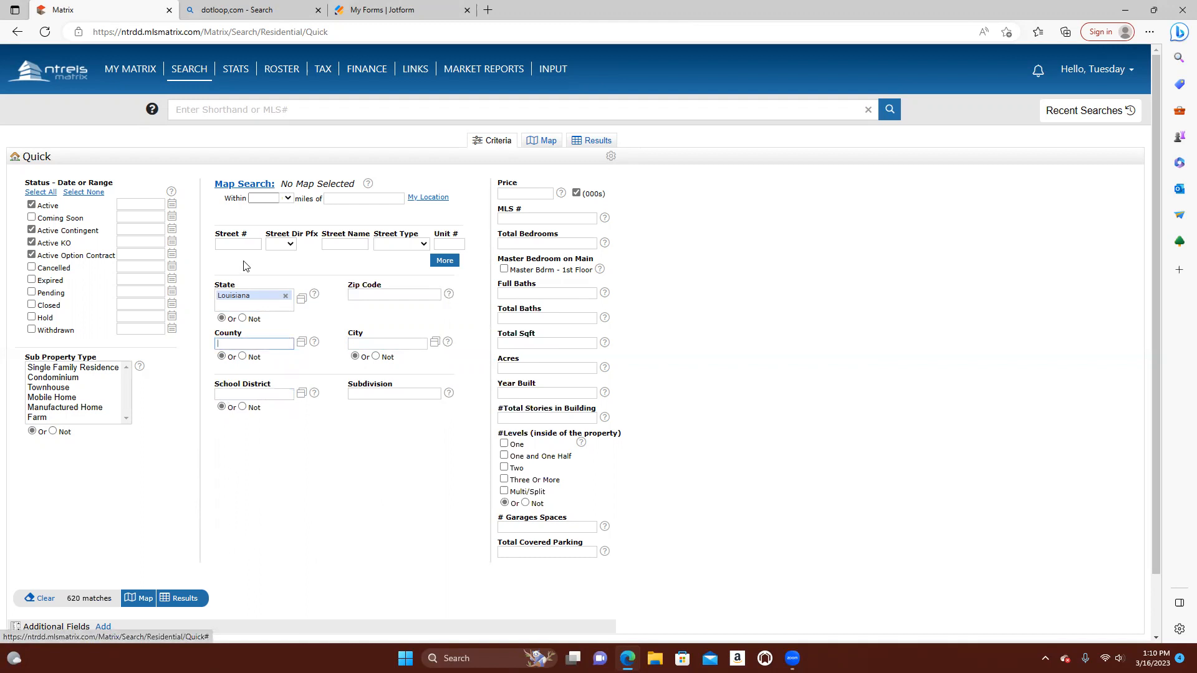
Search the Louisiana residential listings by the property's street number and show the results
click(234, 248)
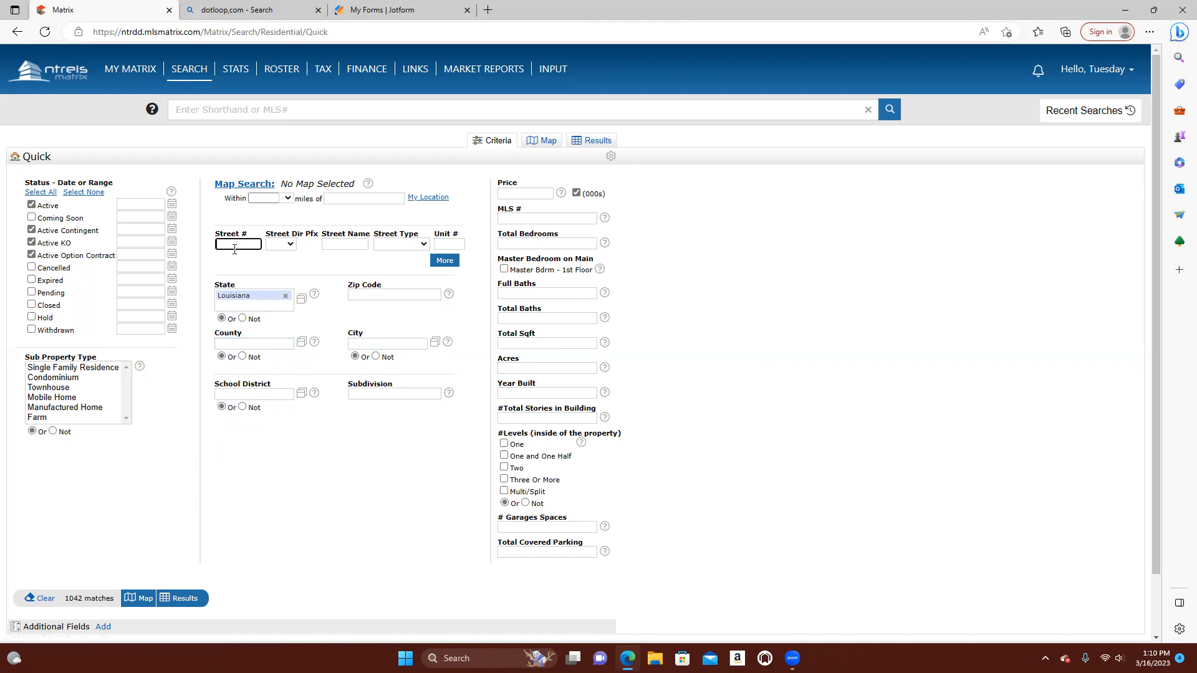
click(195, 602)
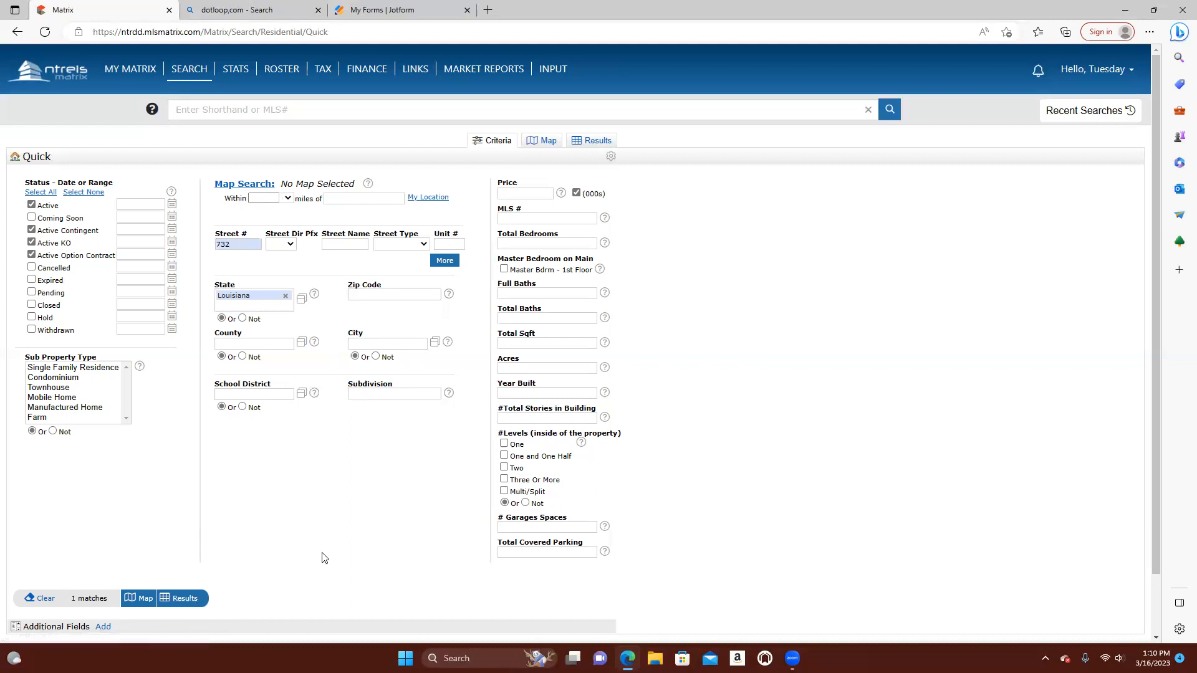
click(189, 602)
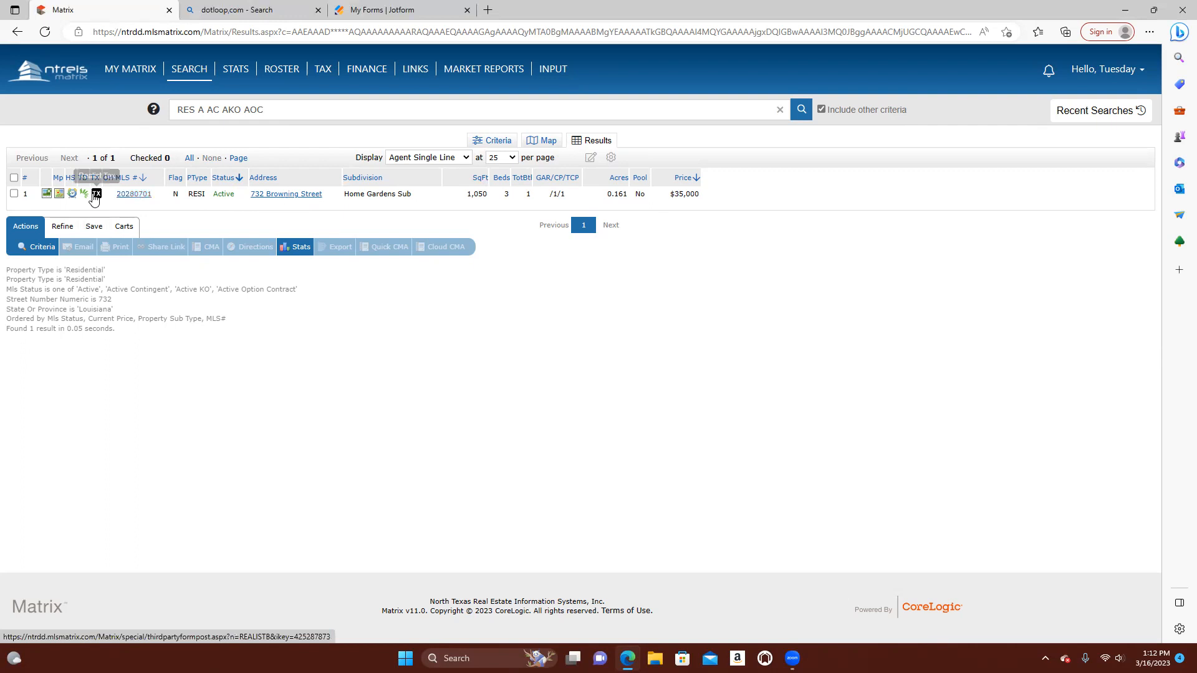
Open the found listing's full report and review its property details, remarks, agent/office information and showing information
click(141, 198)
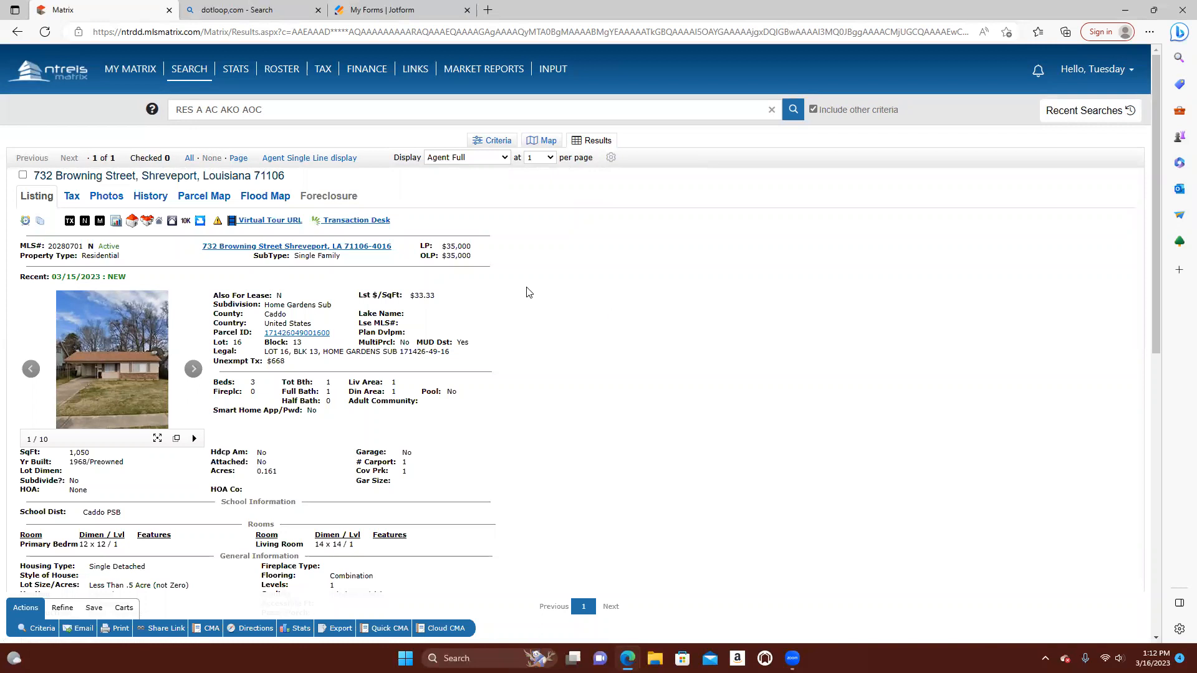
scroll(527, 292, down, 2)
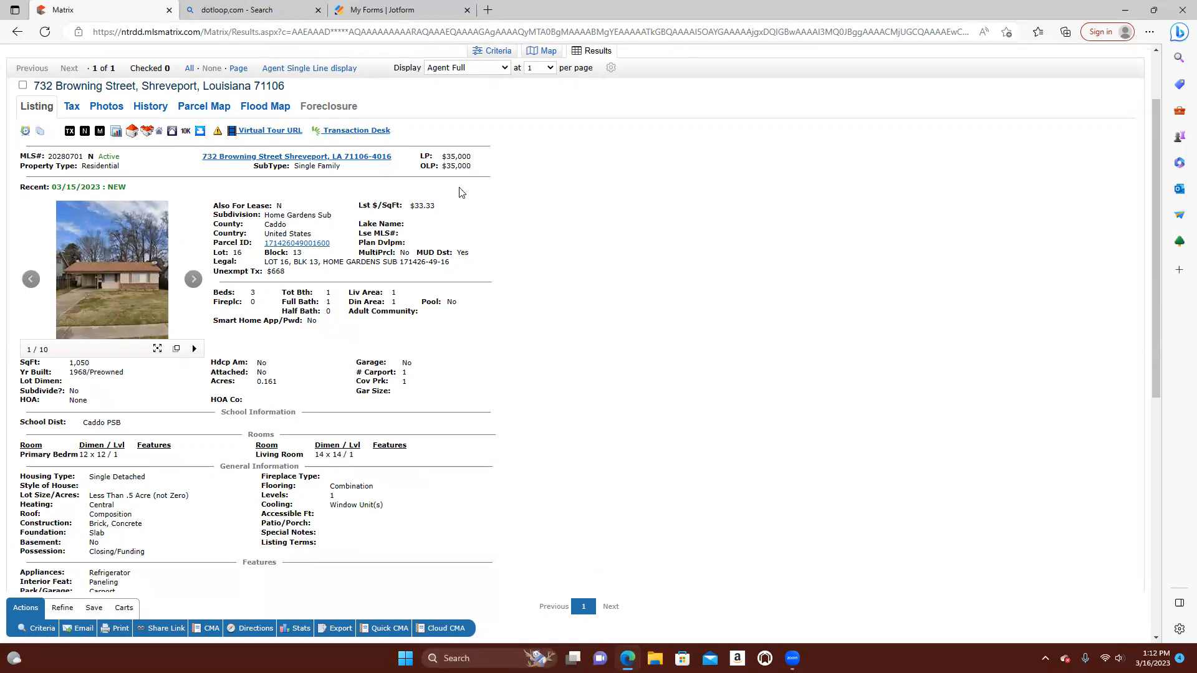
scroll(461, 192, down, 4)
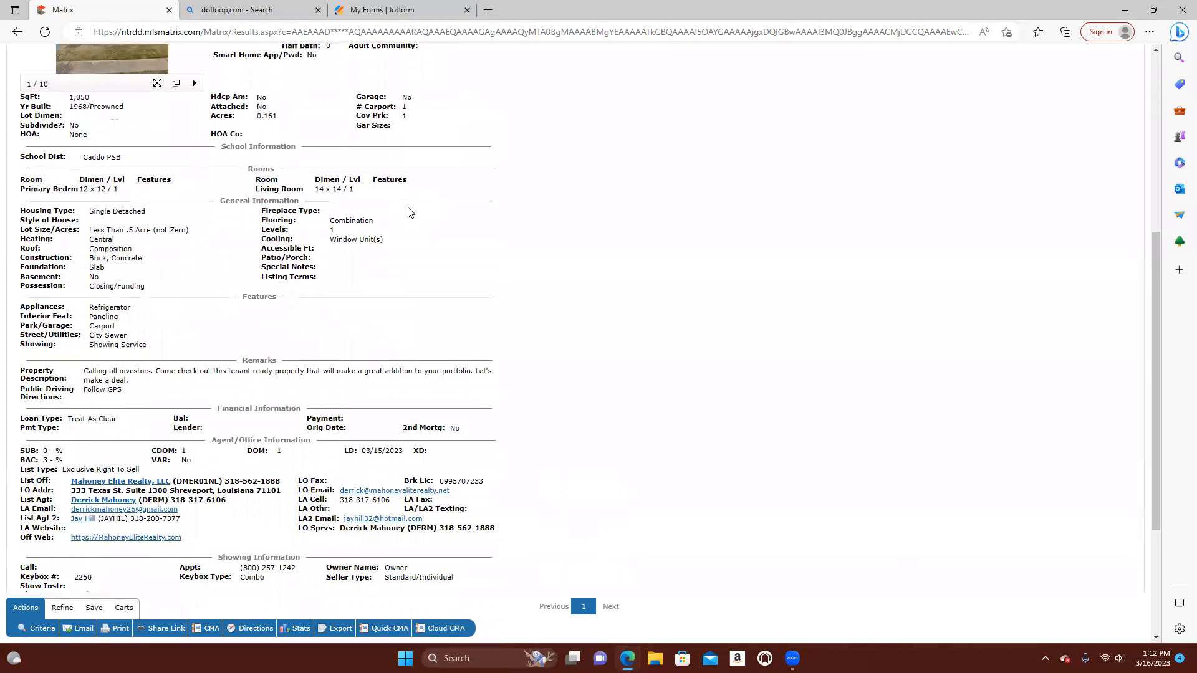
scroll(409, 212, down, 3)
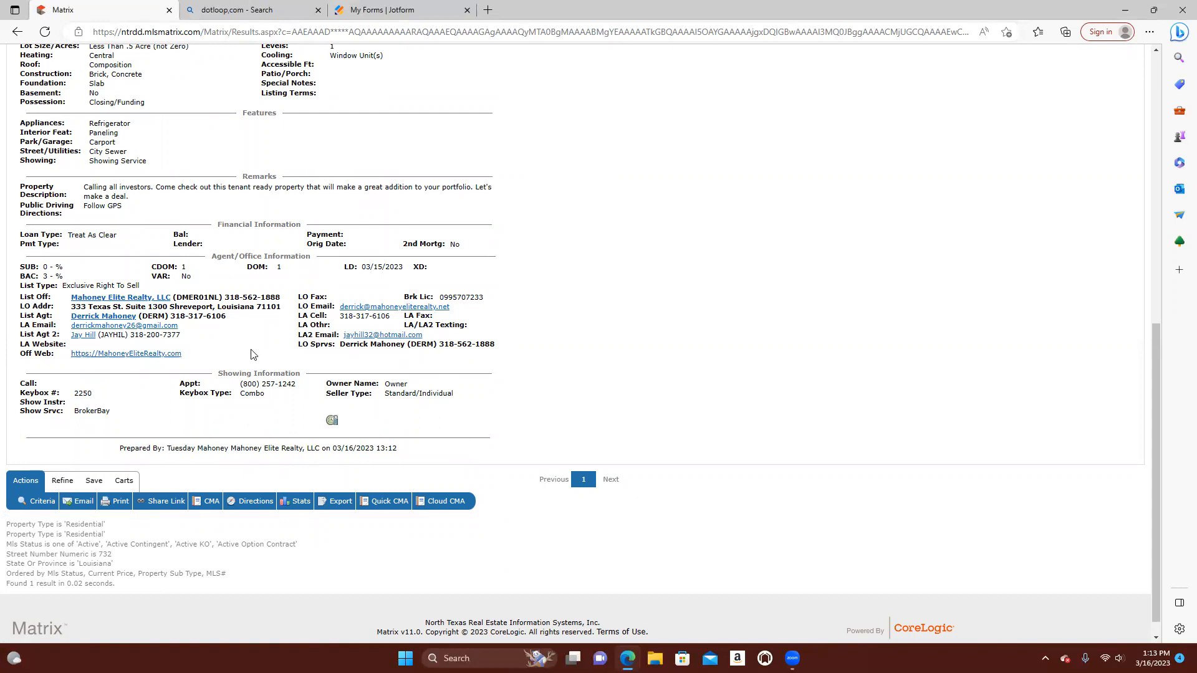
click(960, 79)
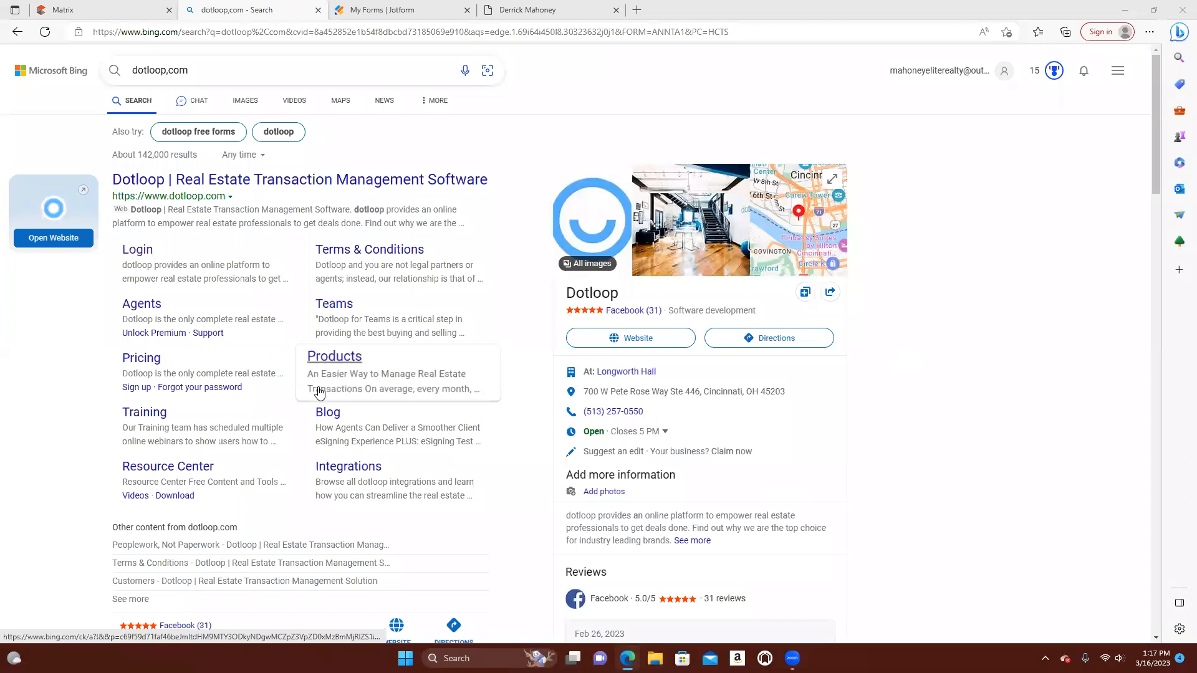
Switch to the web search results for dotloop.com, open the dotloop site and go to its sign-in page
click(68, 10)
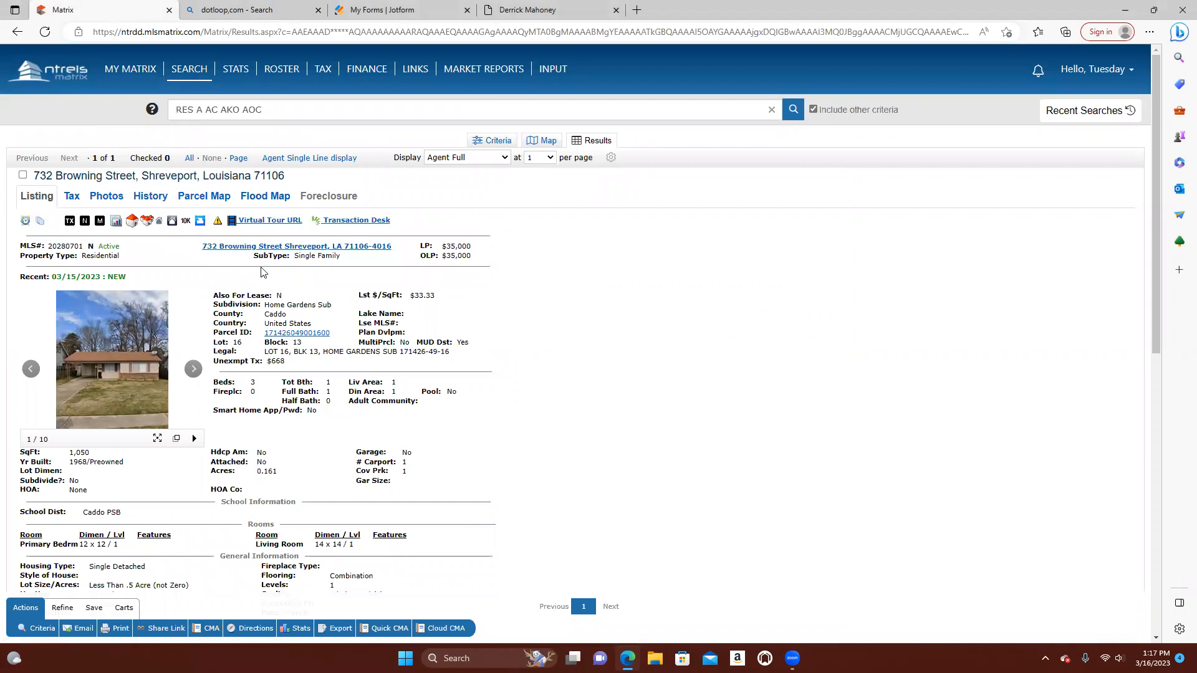
click(252, 14)
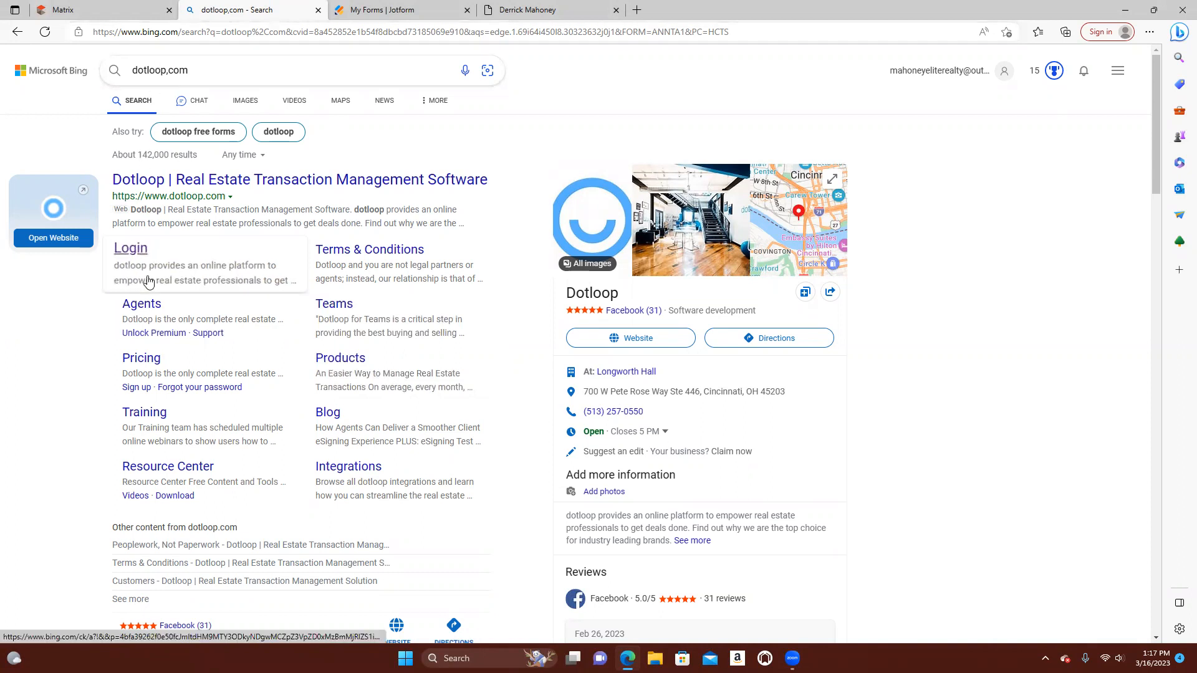
click(130, 248)
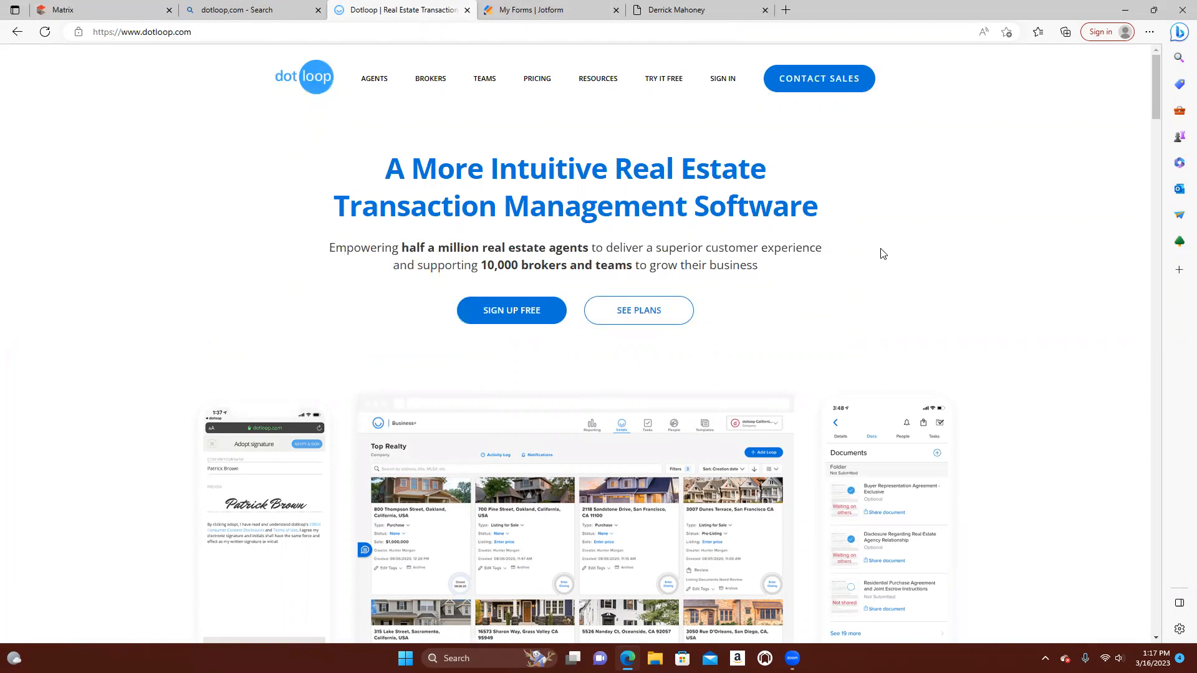
click(722, 81)
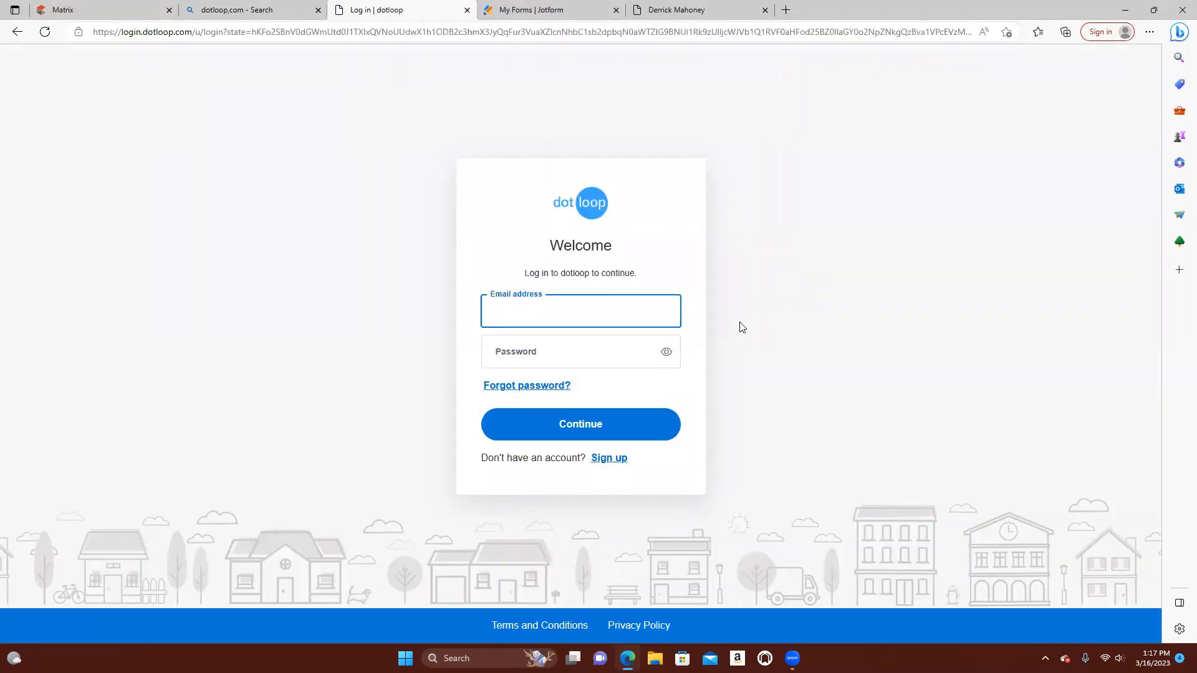
Enter the account's email address and password on the sign-in page and log in to dotloop
click(531, 364)
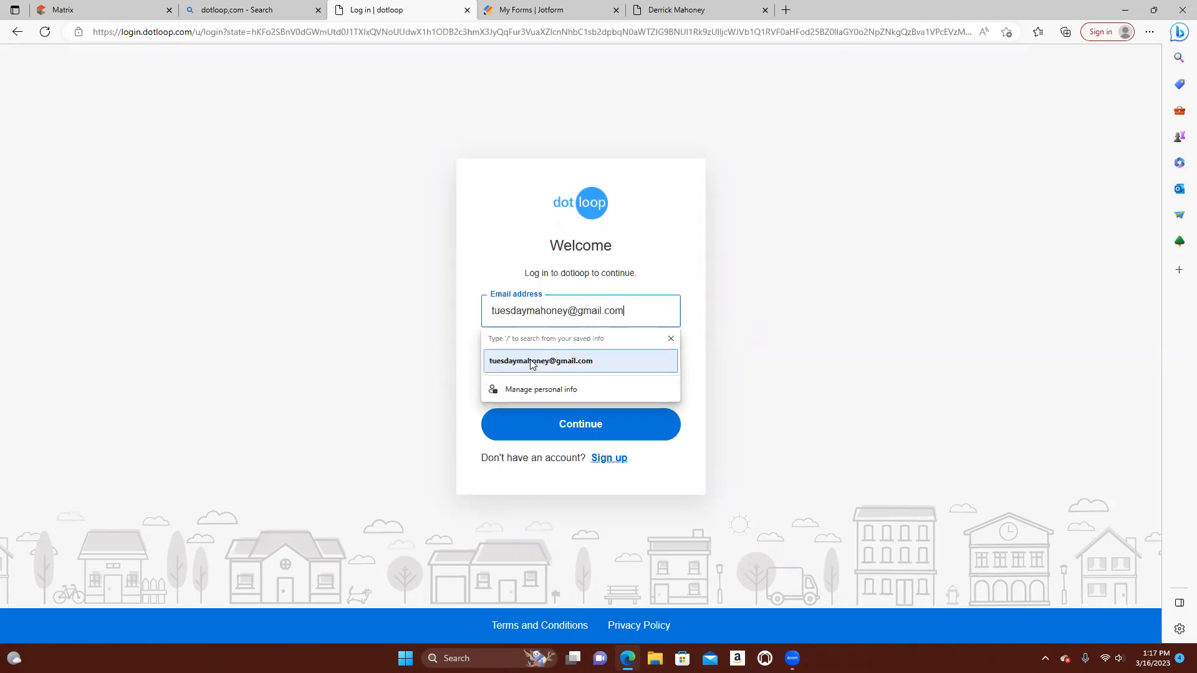
click(581, 352)
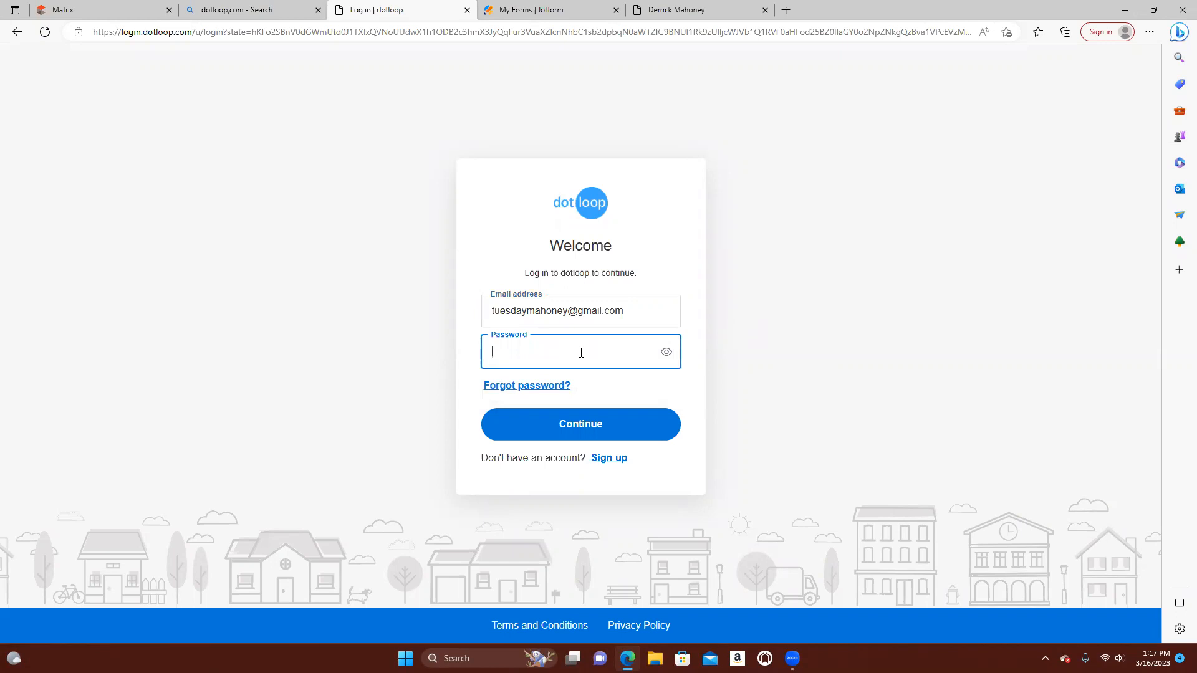
text(•••••••)
key(BackSpace)
key(BackSpace)
key(BackSpace)
key(BackSpace)
key(BackSpace)
key(BackSpace)
key(BackSpace)
text(••••••••)
click(621, 424)
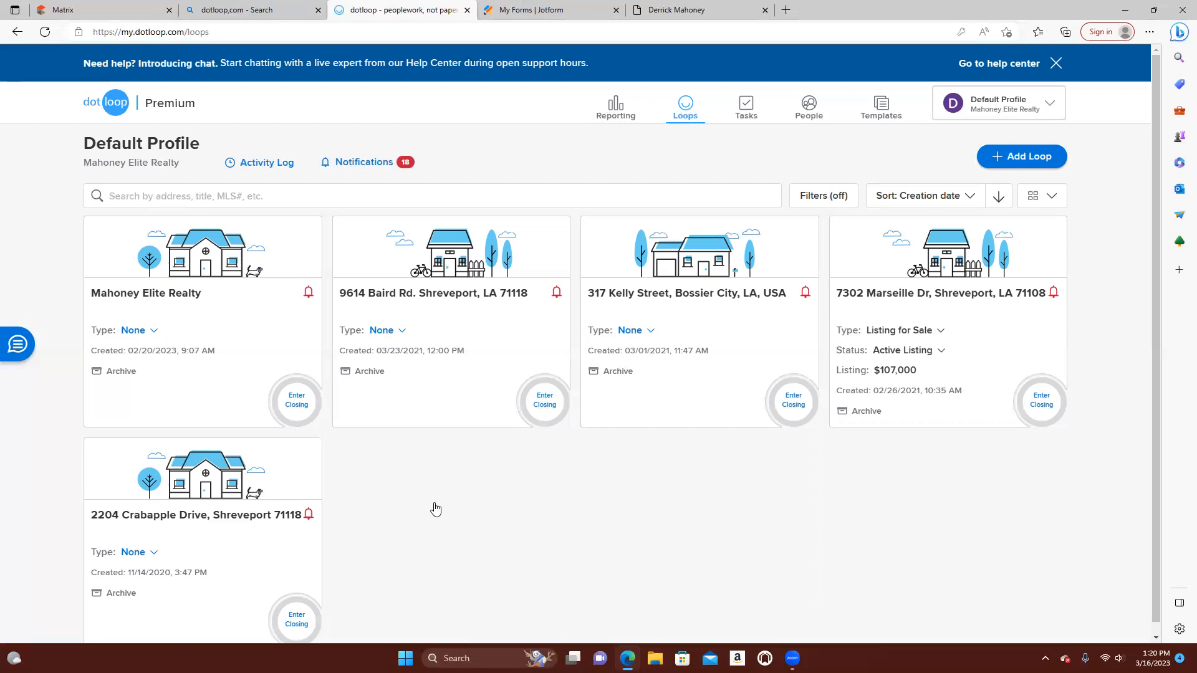
Look over the loops in the Mahoney Elite Realty company admin profile and return to the Default Profile
click(1058, 109)
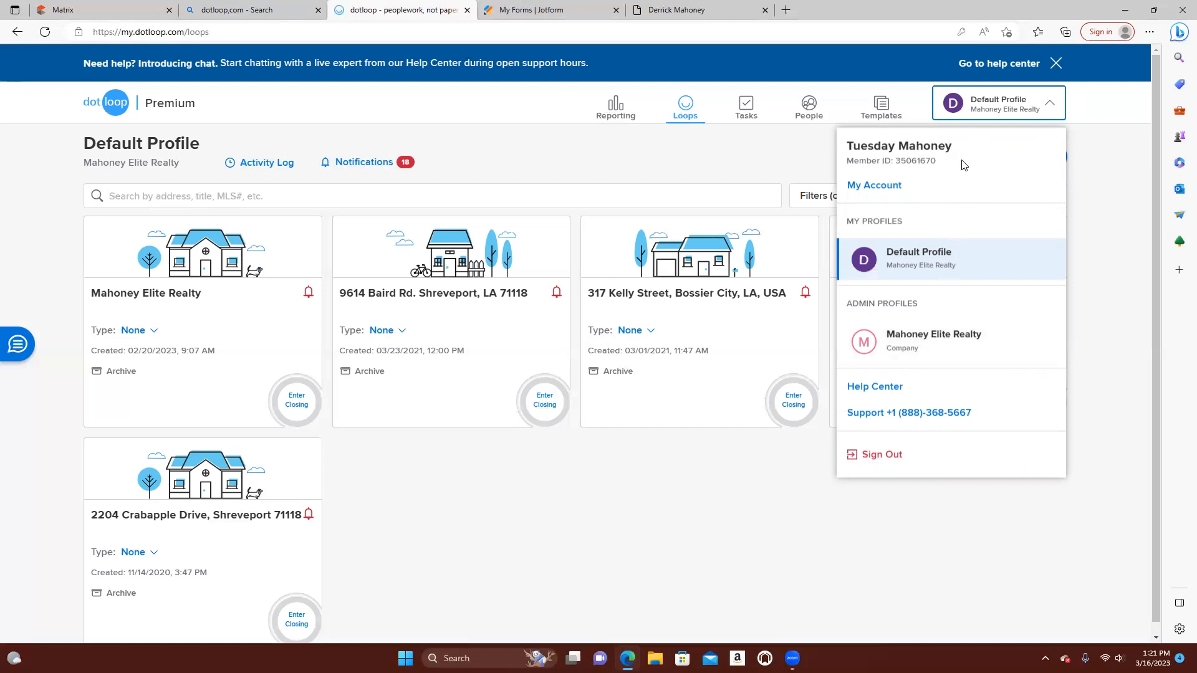
click(716, 166)
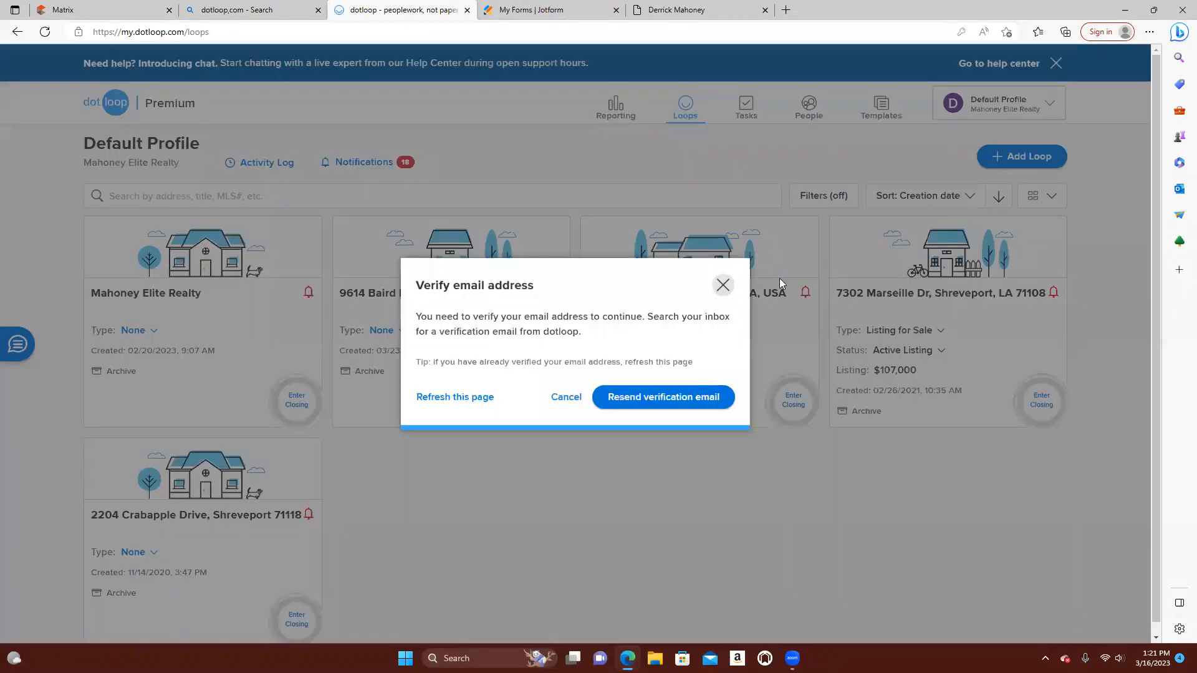
click(722, 287)
click(1050, 104)
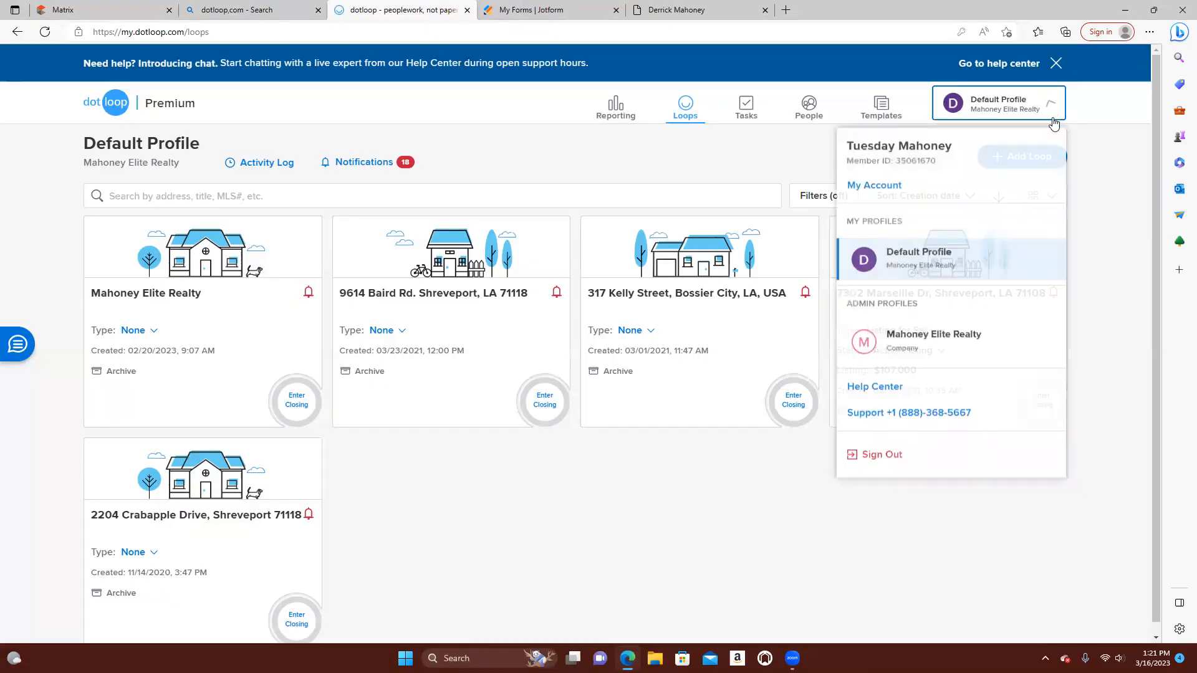
click(945, 354)
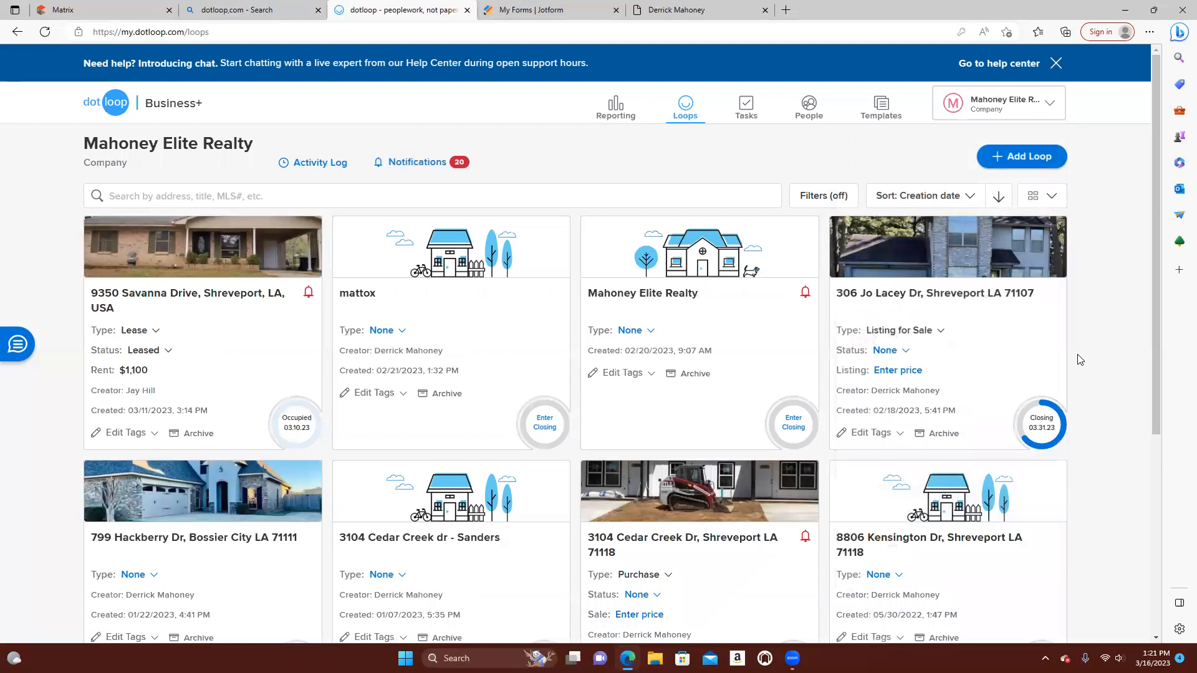
scroll(486, 420, down, 5)
scroll(491, 417, down, 3)
scroll(490, 418, up, 8)
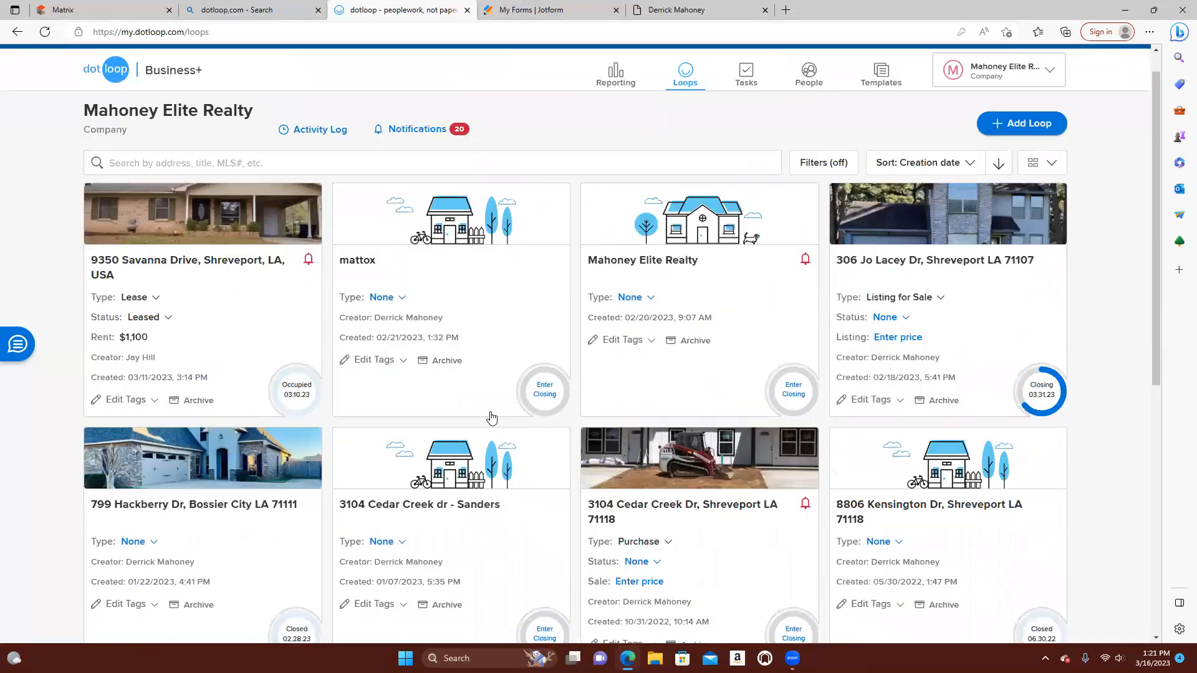
scroll(544, 389, up, 1)
click(1055, 104)
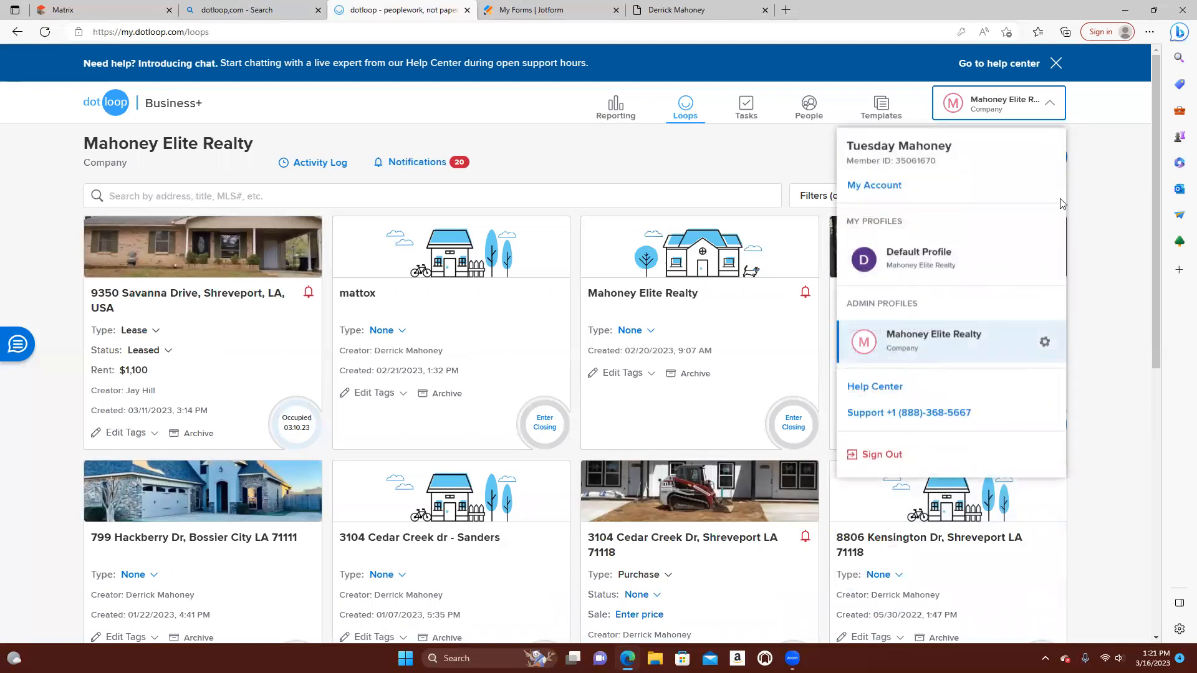
click(935, 259)
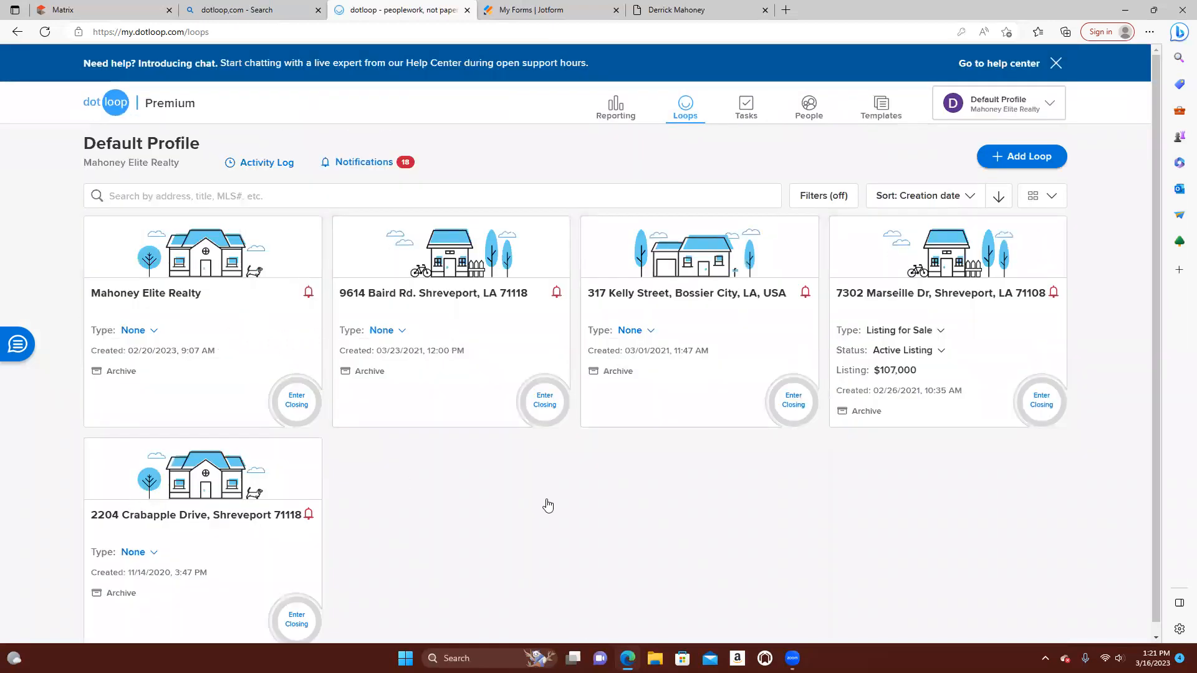
Check the listing in Matrix, return to dotloop to start adding a loop and resend the verification email
click(114, 13)
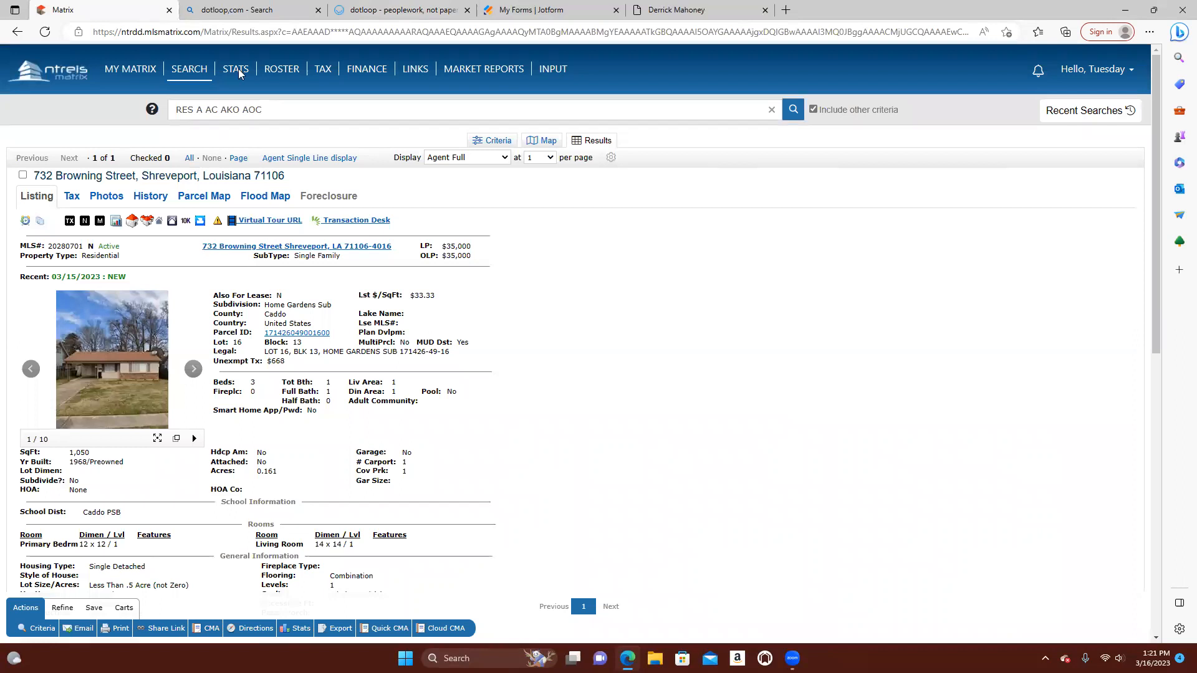
click(350, 14)
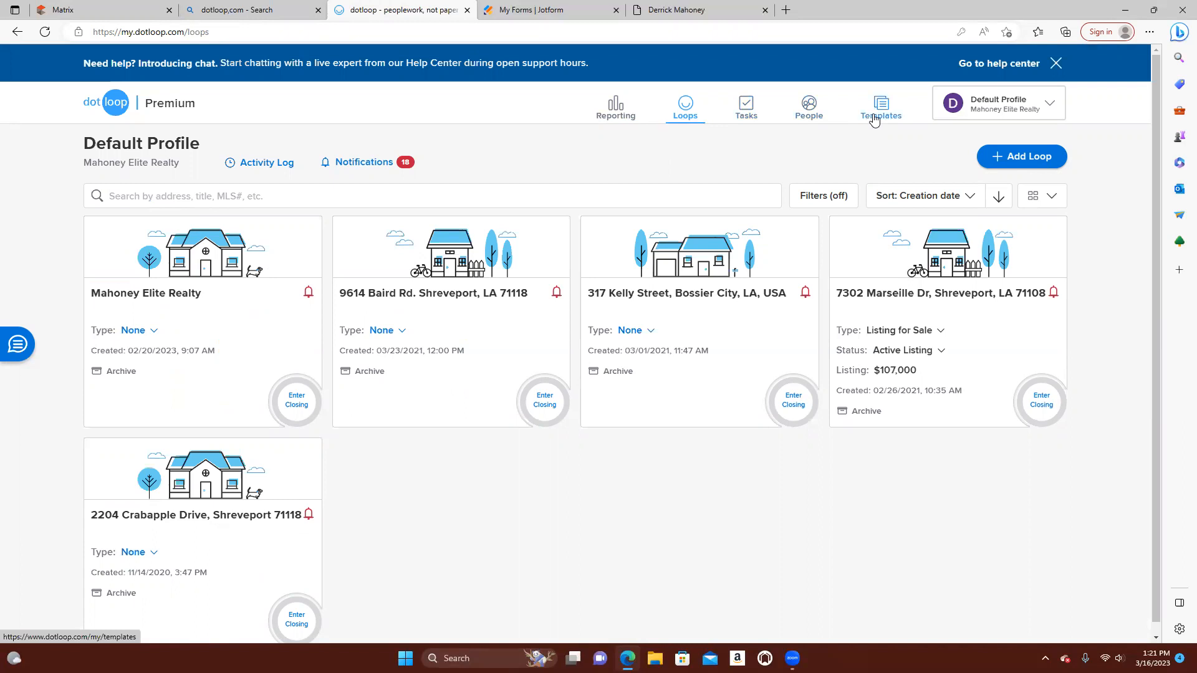
click(1021, 162)
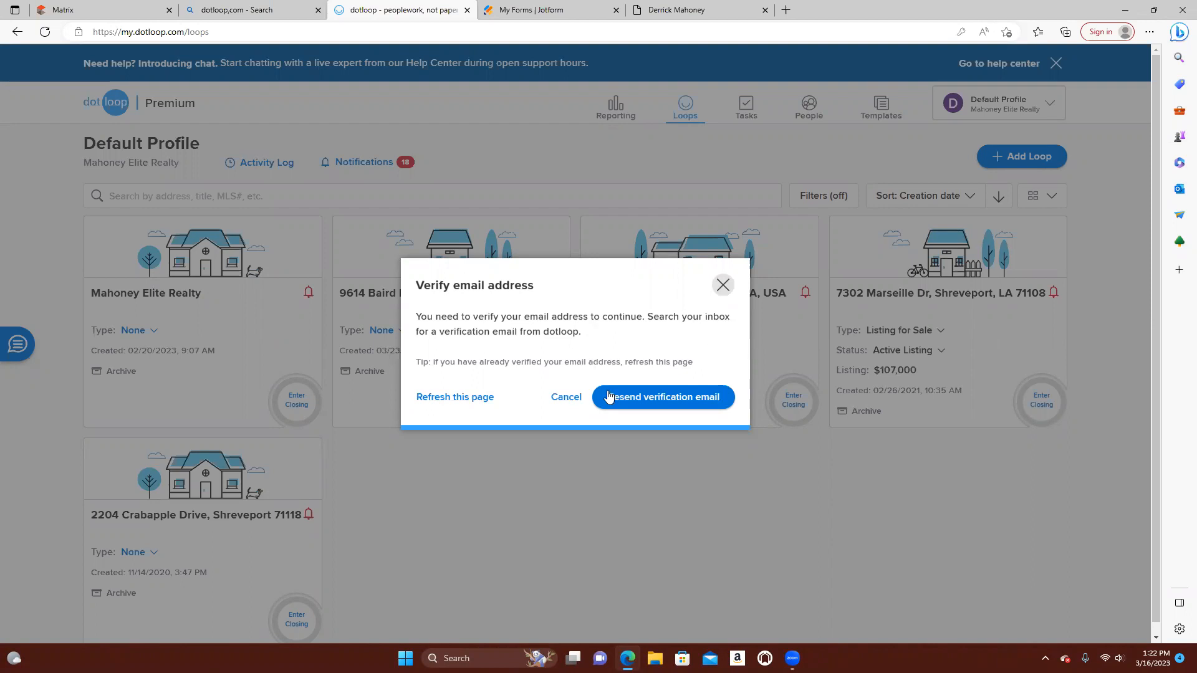
click(606, 398)
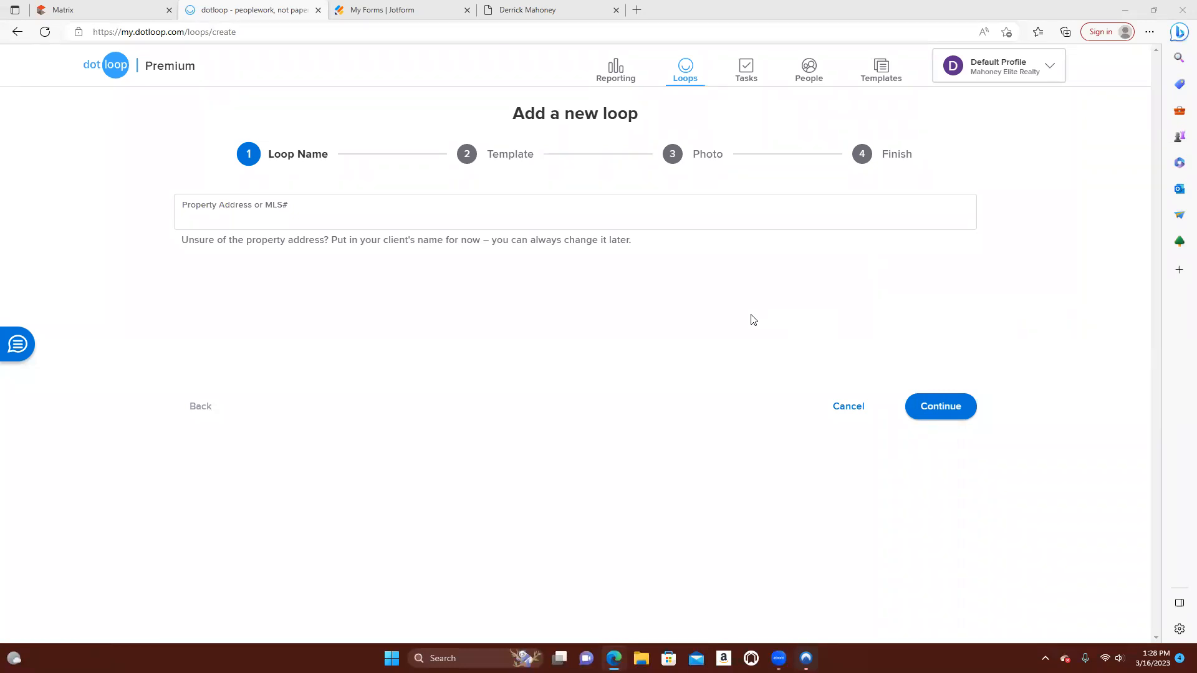
Name the new loop with the Browning property's address from Matrix, import the matching MLS listing's data and continue
click(308, 221)
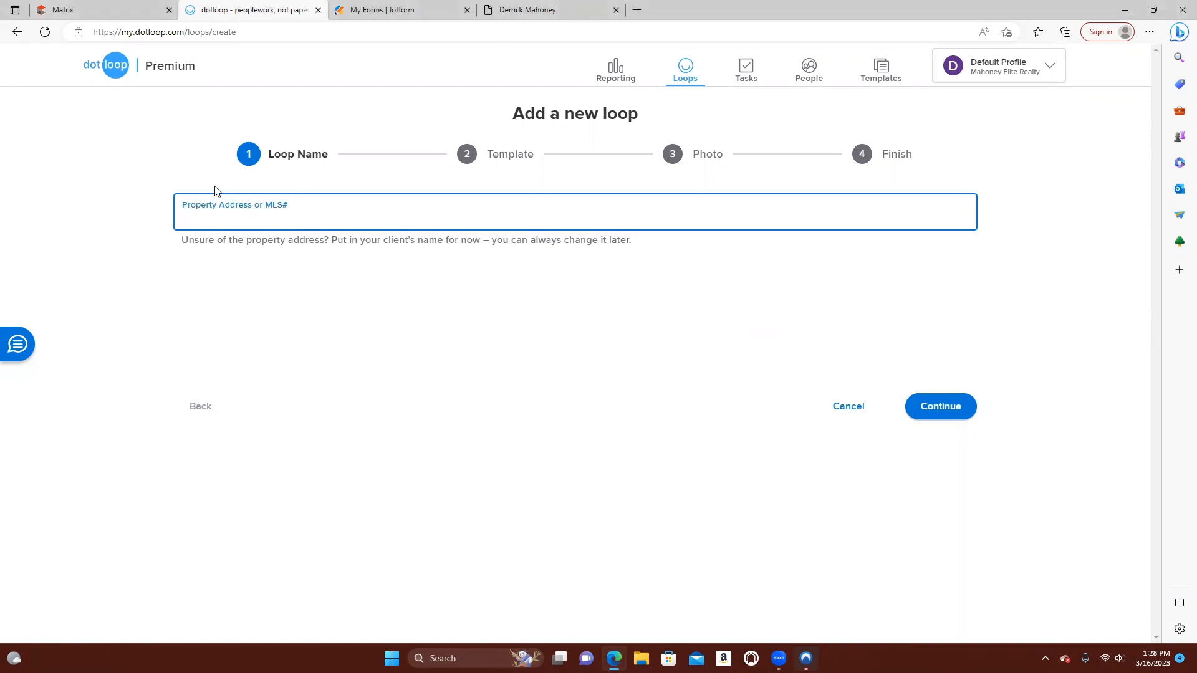
click(123, 14)
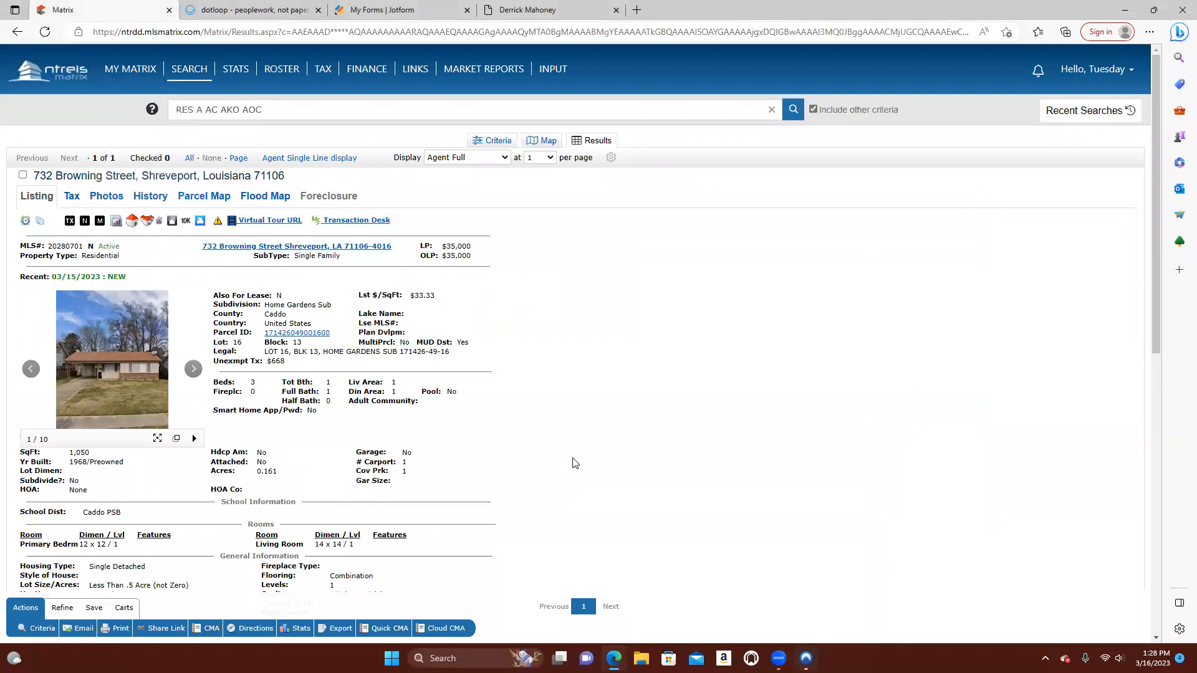
click(272, 13)
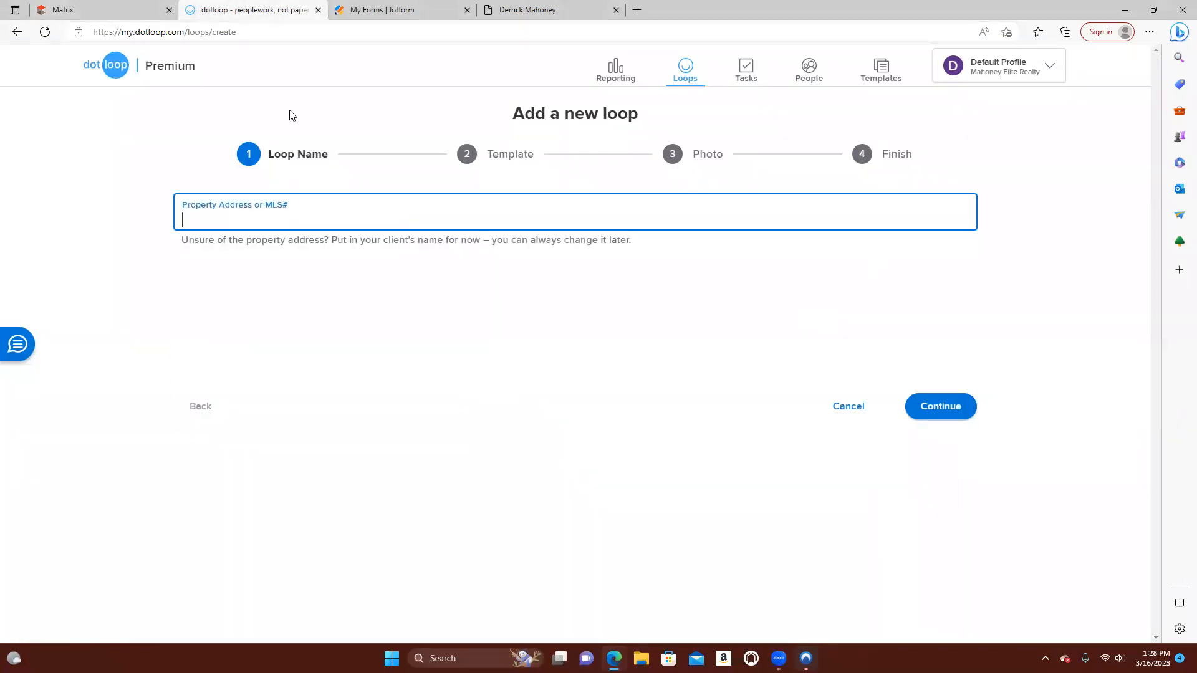
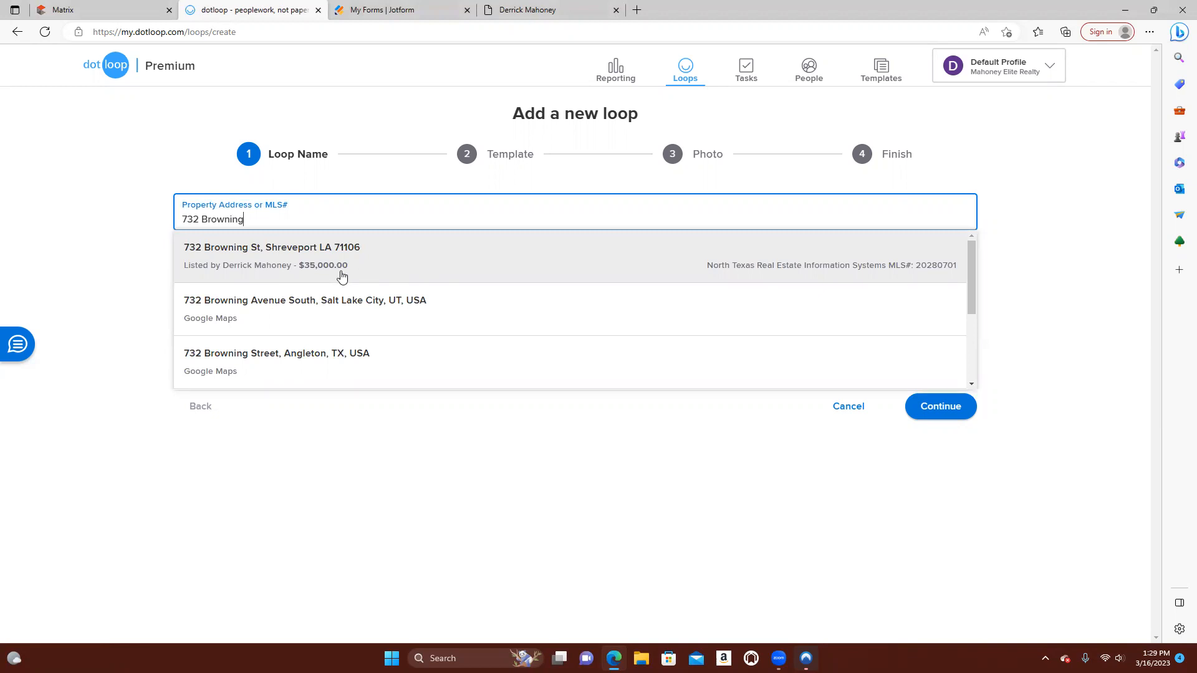
click(310, 259)
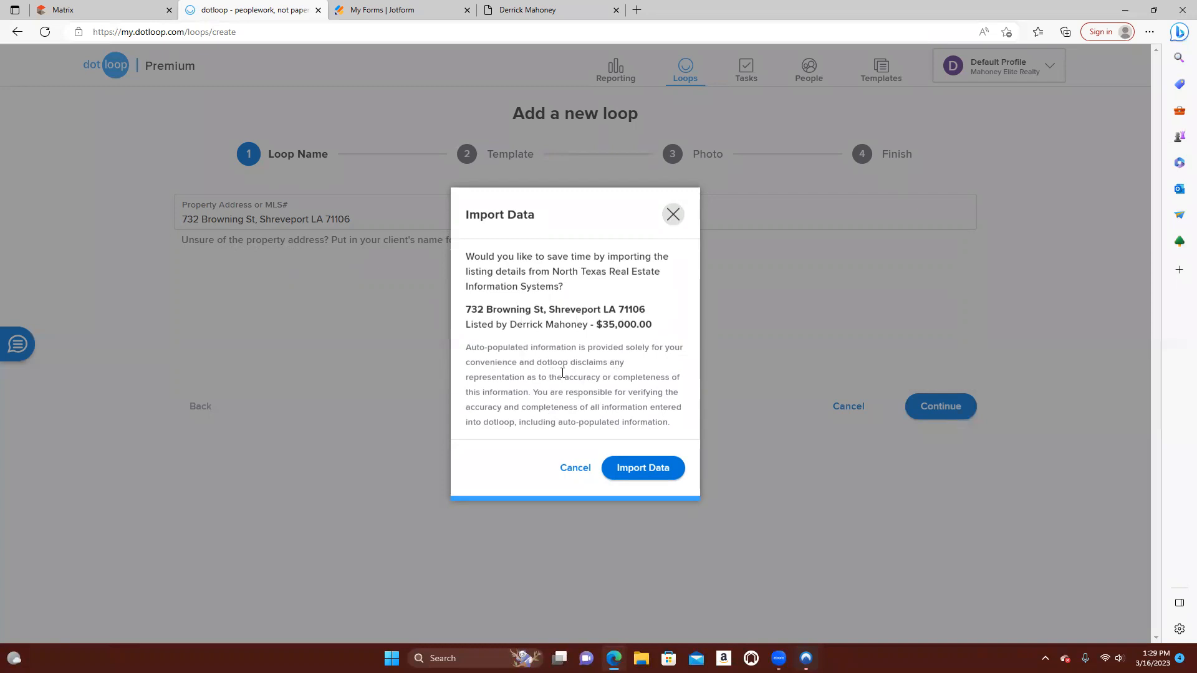
click(646, 472)
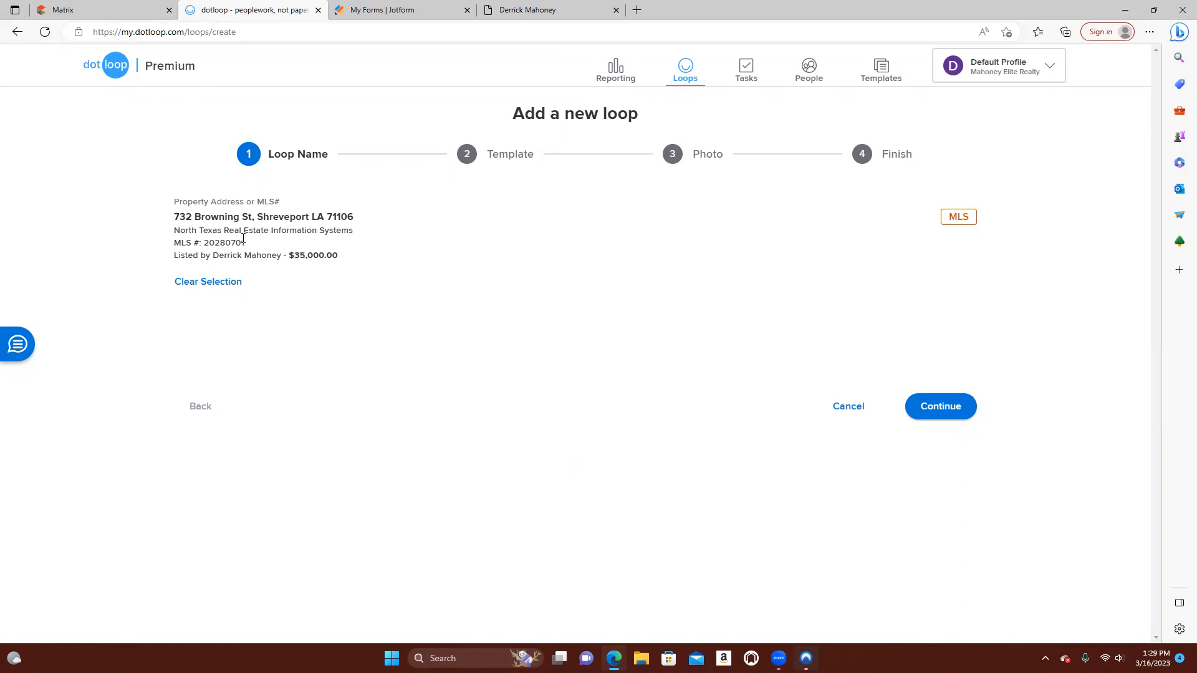
mouse_move(176, 254)
mouse_down()
mouse_move(281, 250)
mouse_move(180, 252)
mouse_up()
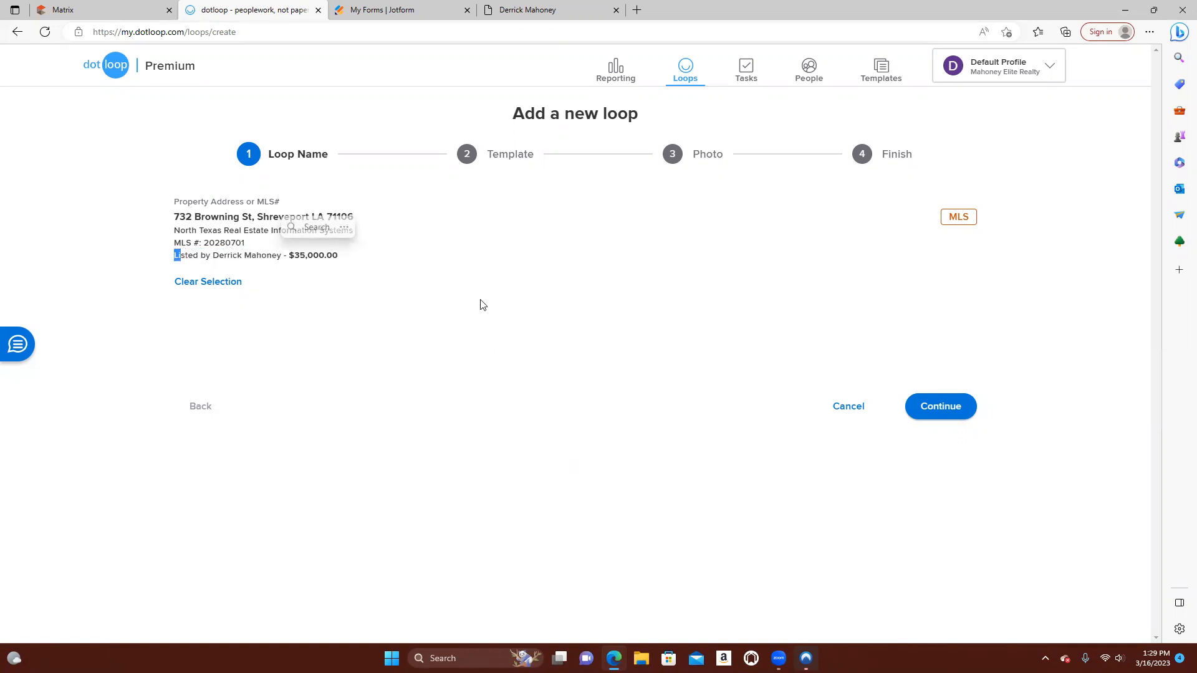
click(482, 277)
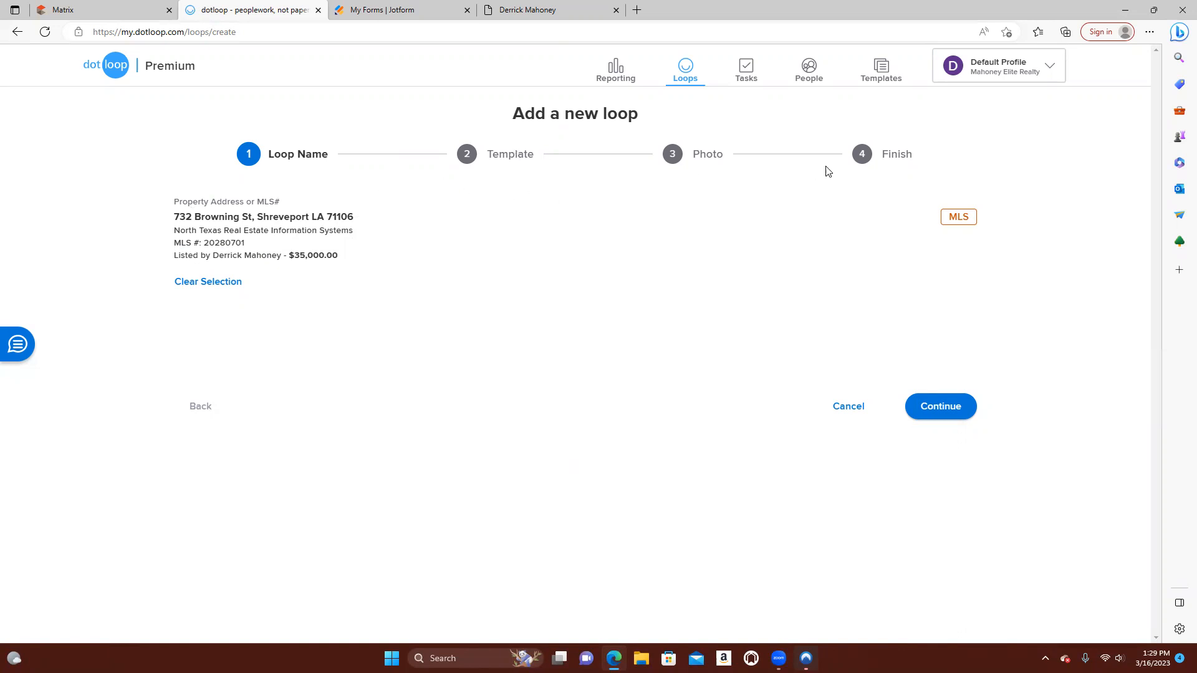
click(946, 412)
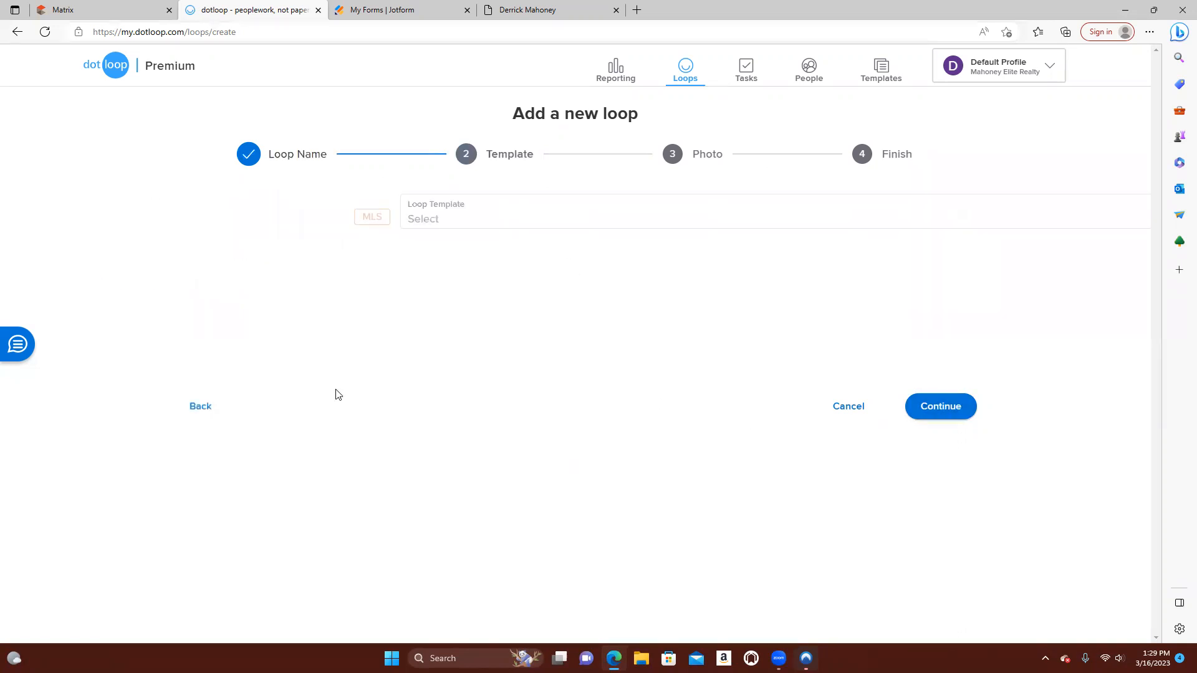
Choose the Buying Loop Template for the new loop and continue to the photo stage
click(959, 221)
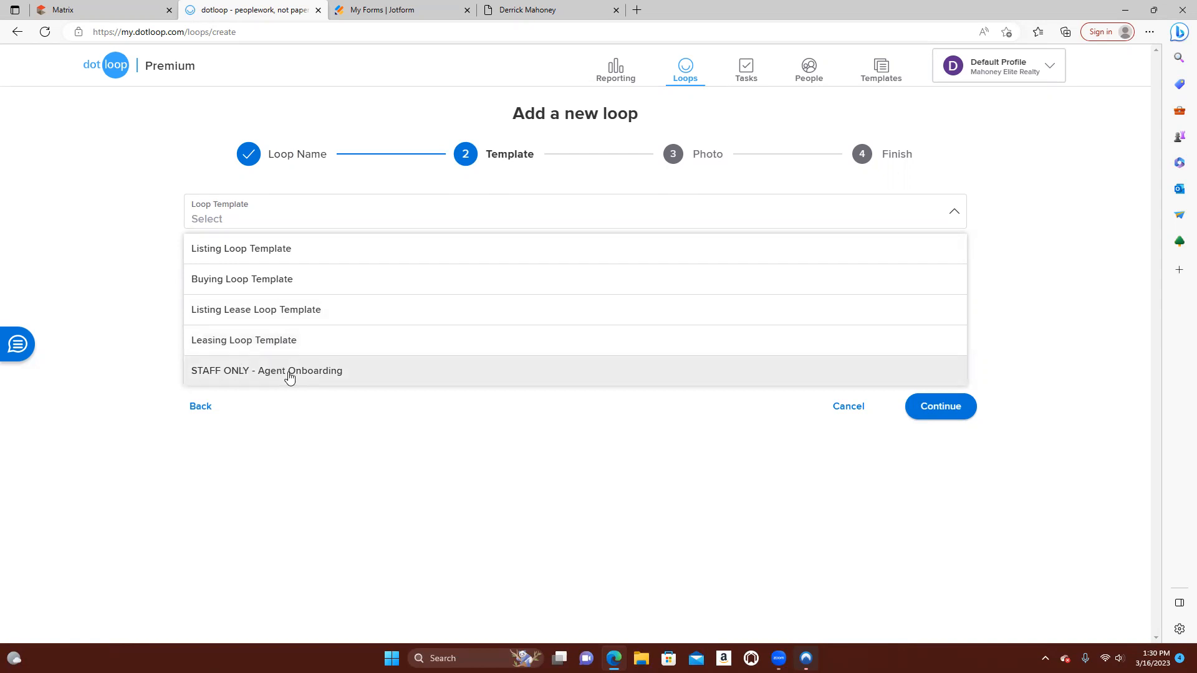
click(250, 285)
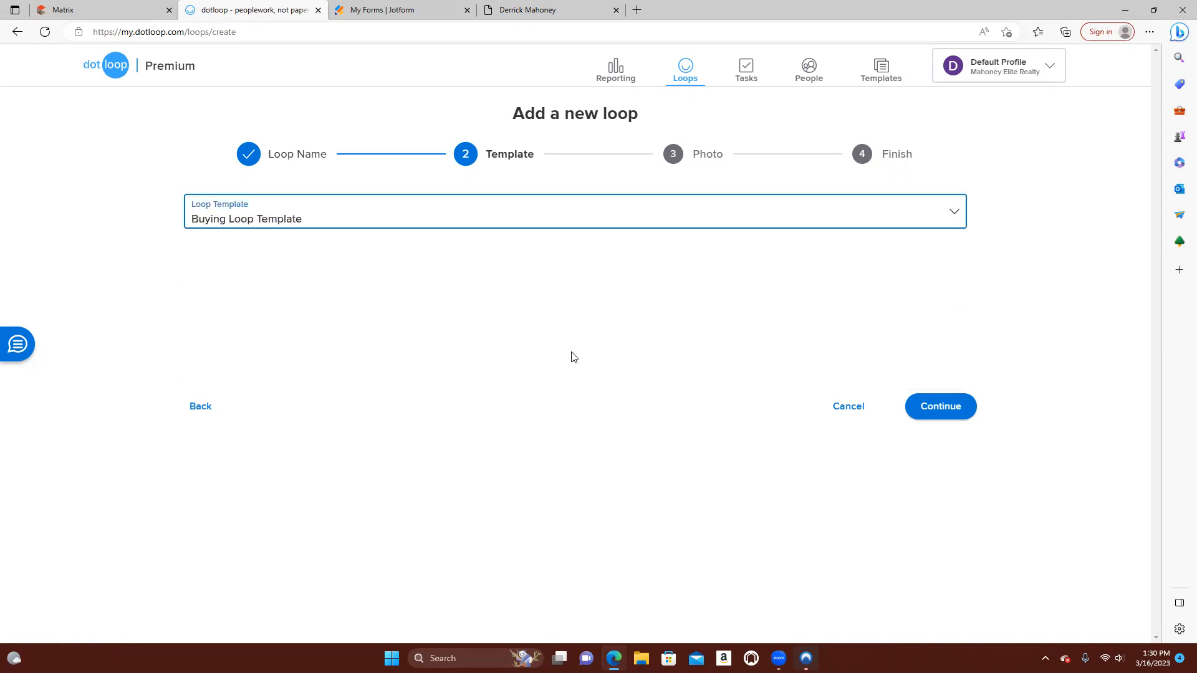
click(950, 417)
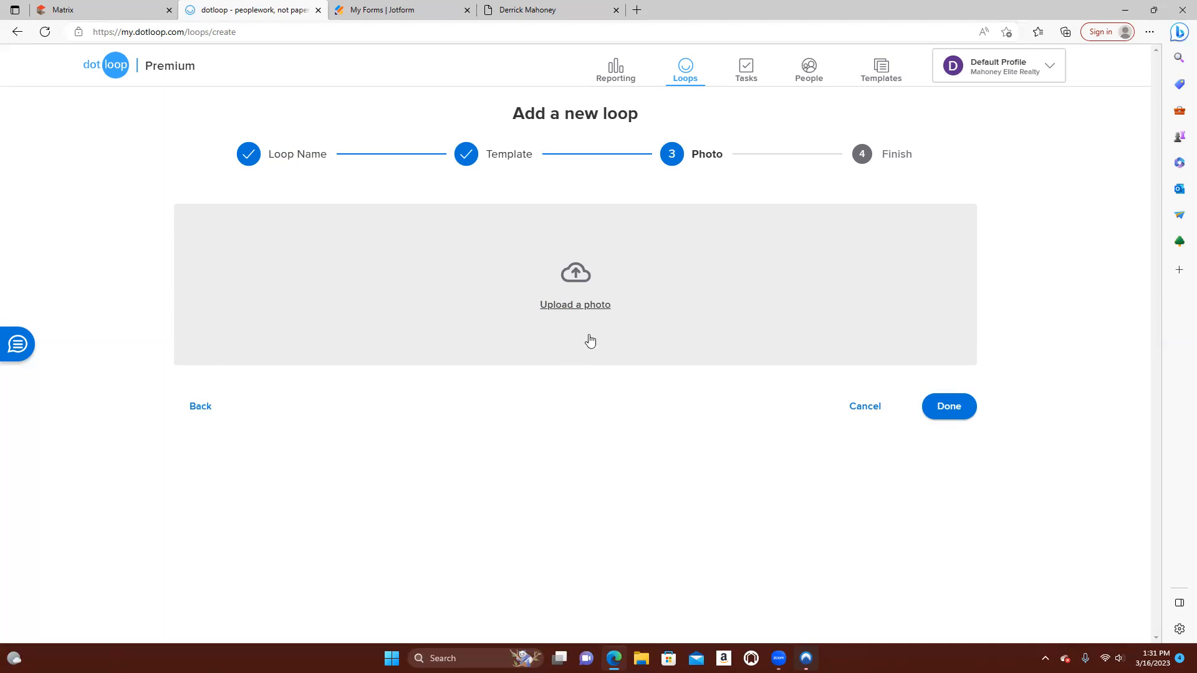
Check the loop's photo upload without choosing a file, switch to the Matrix listing and enlarge its first exterior photo
click(593, 310)
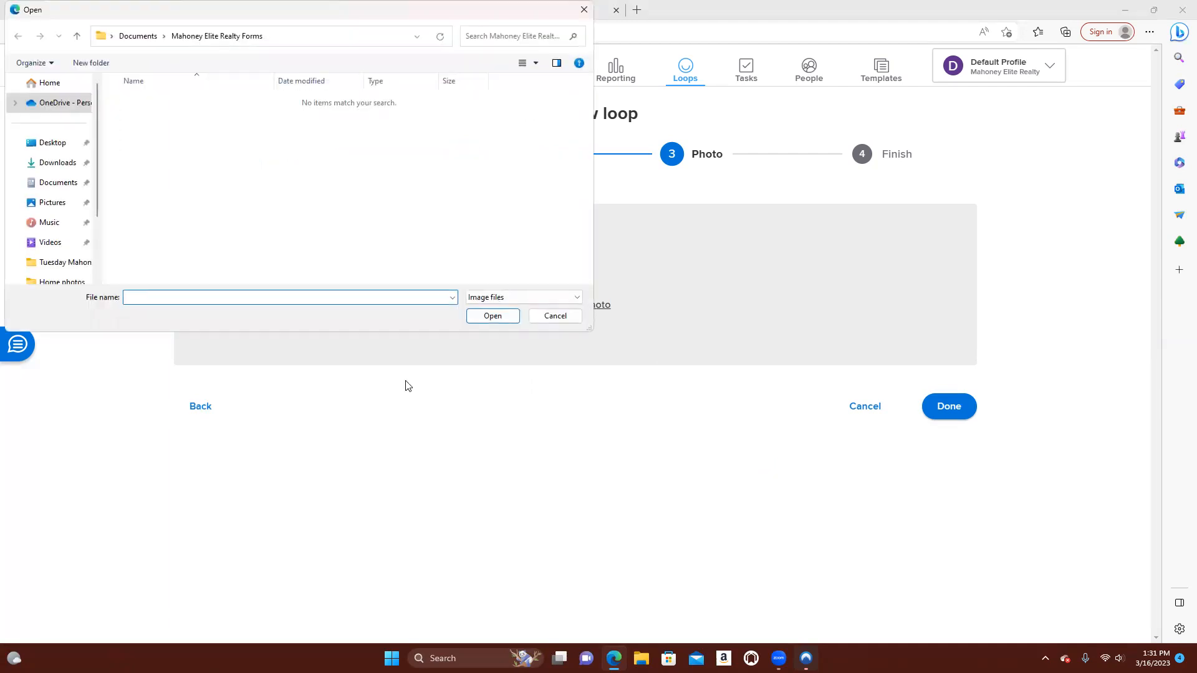
click(585, 13)
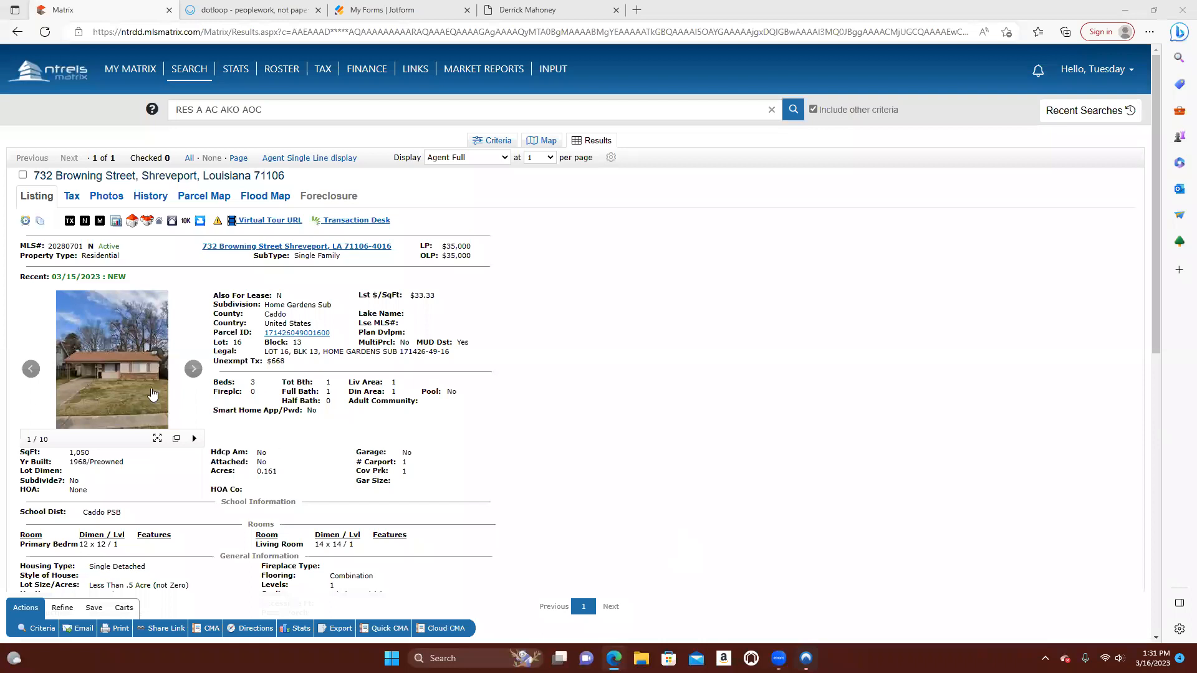
click(113, 369)
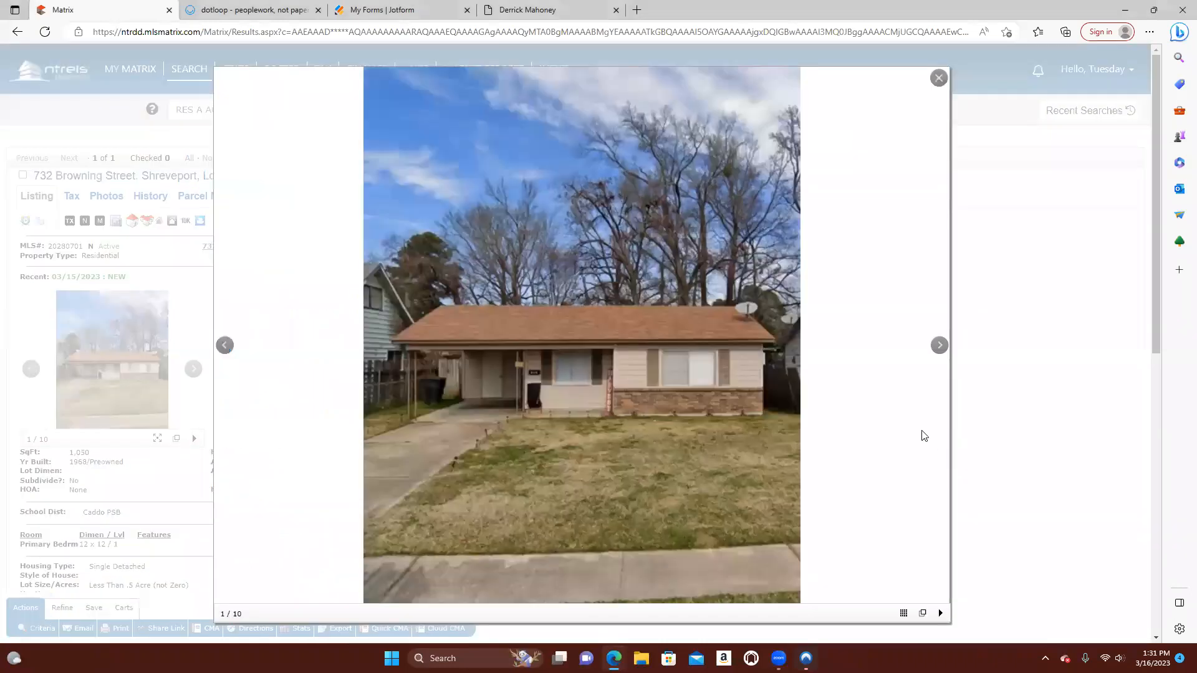
right_click(659, 366)
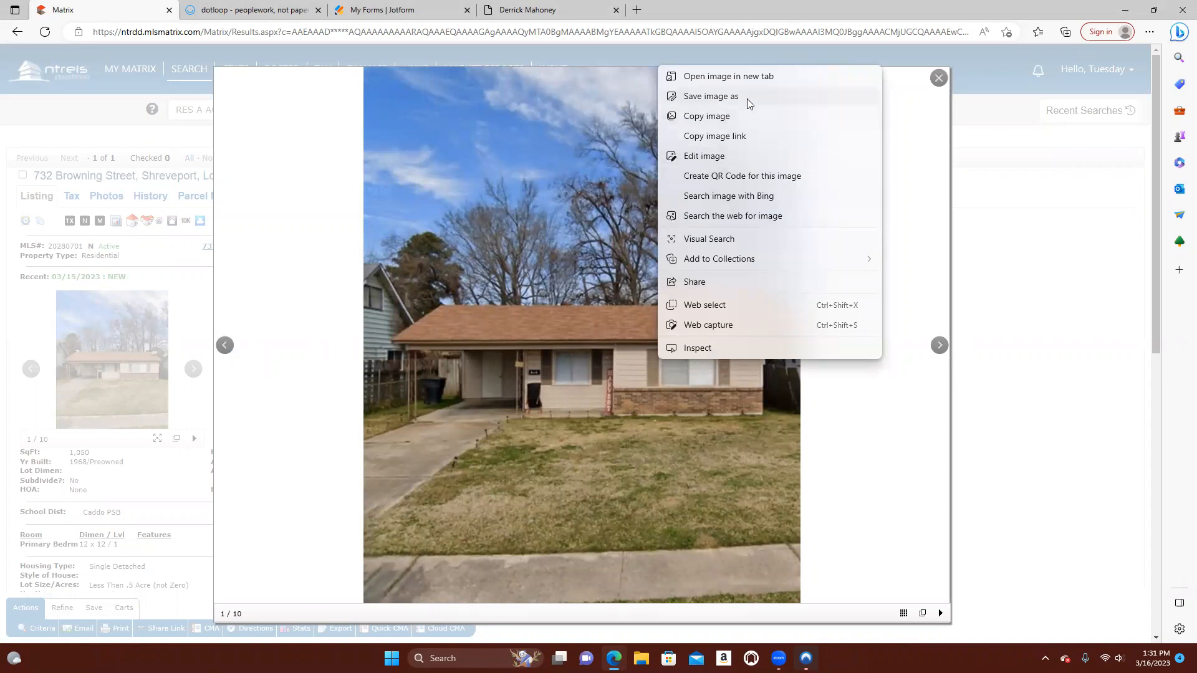
Save the enlarged listing photo as a JPEG image named Browning in the Pictures folder
click(711, 96)
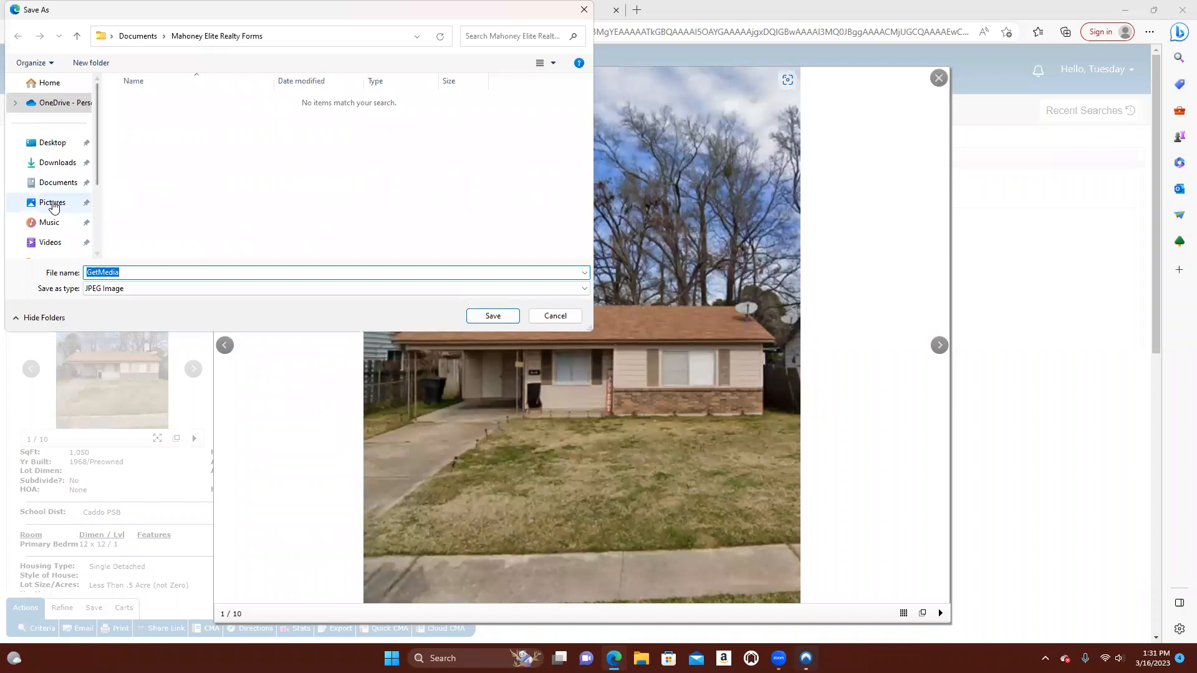
click(54, 201)
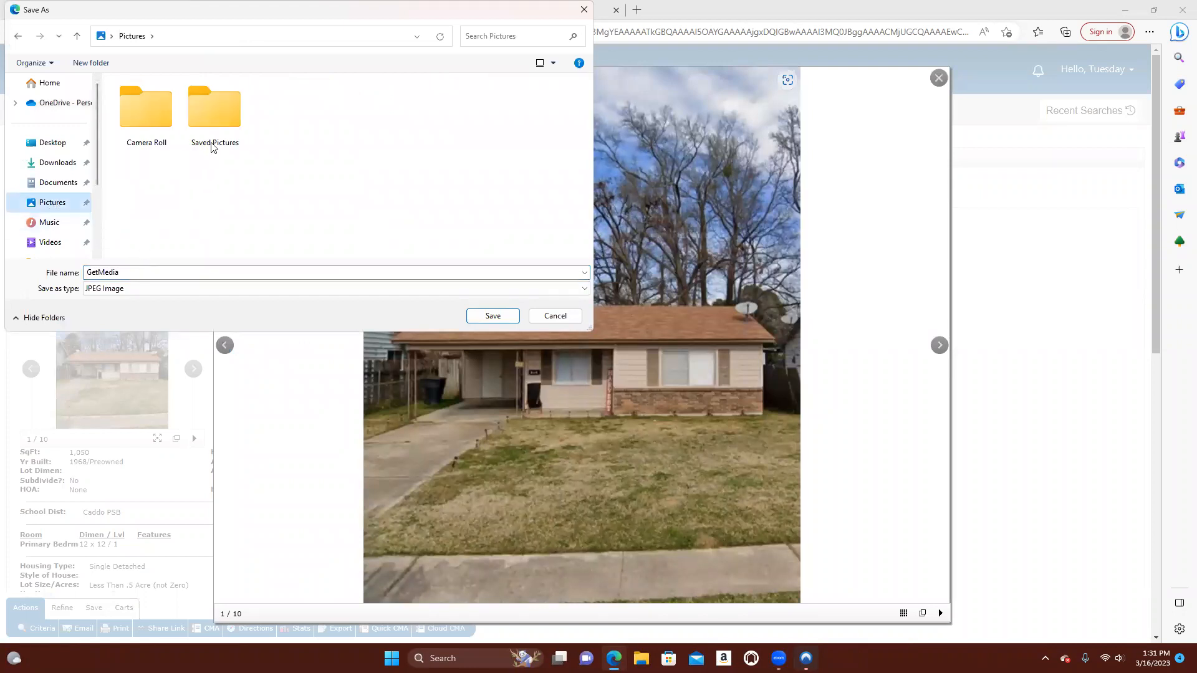
drag(119, 274, 74, 278)
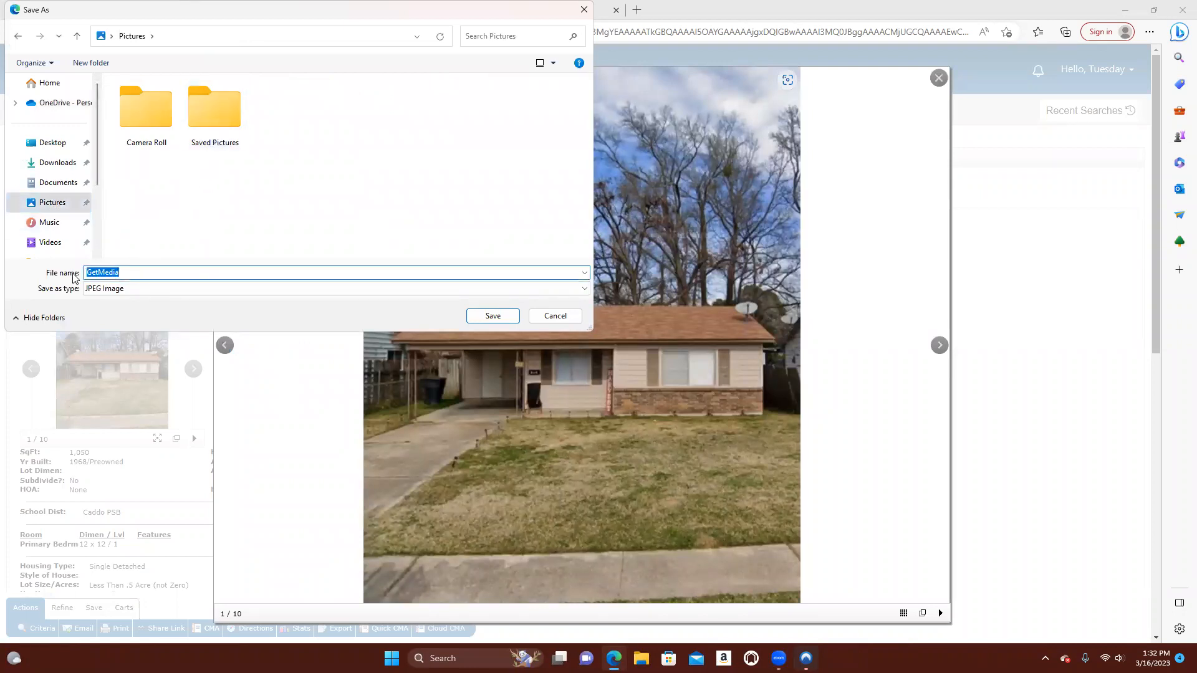
key(BackSpace)
text(Browing)
key(BackSpace)
key(BackSpace)
key(BackSpace)
text(ning)
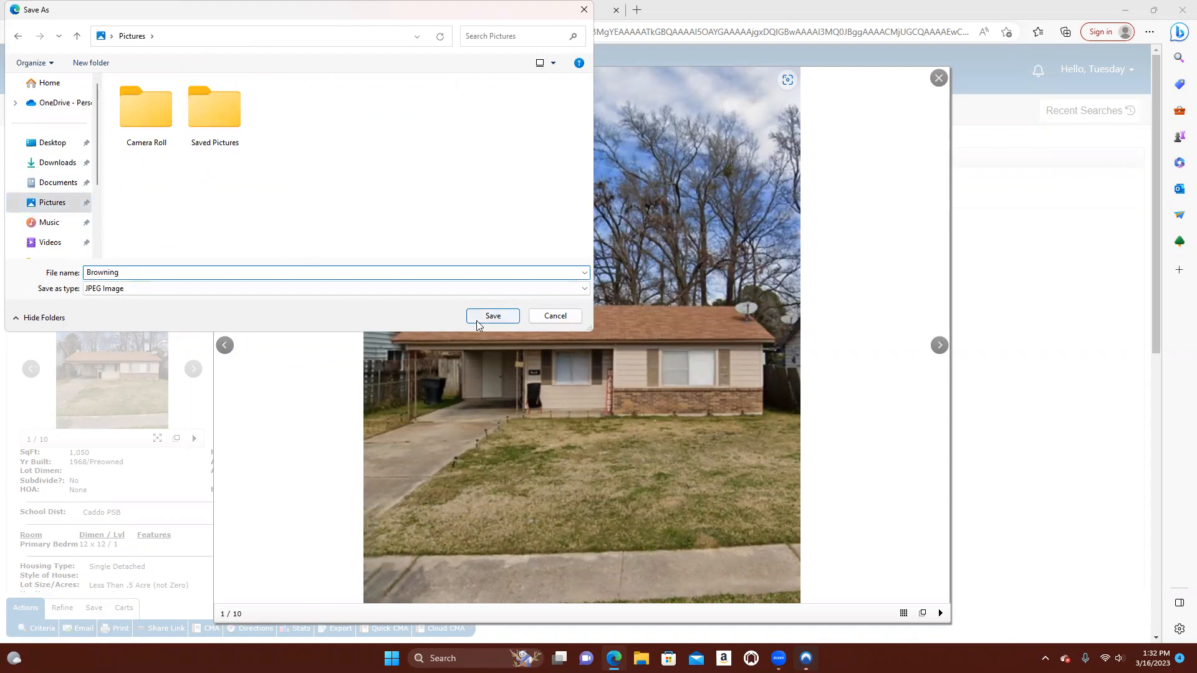
click(515, 316)
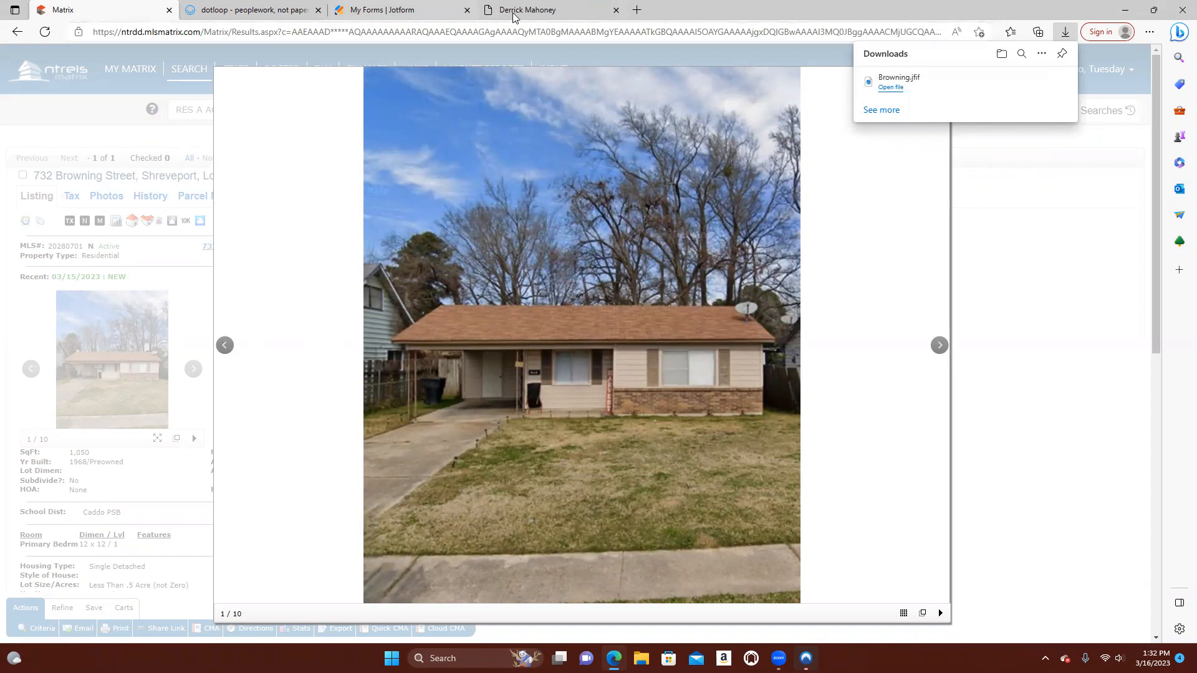
Switch to dotloop, upload the Browning picture from the Pictures folder as the loop's photo and finish creating the loop
click(273, 13)
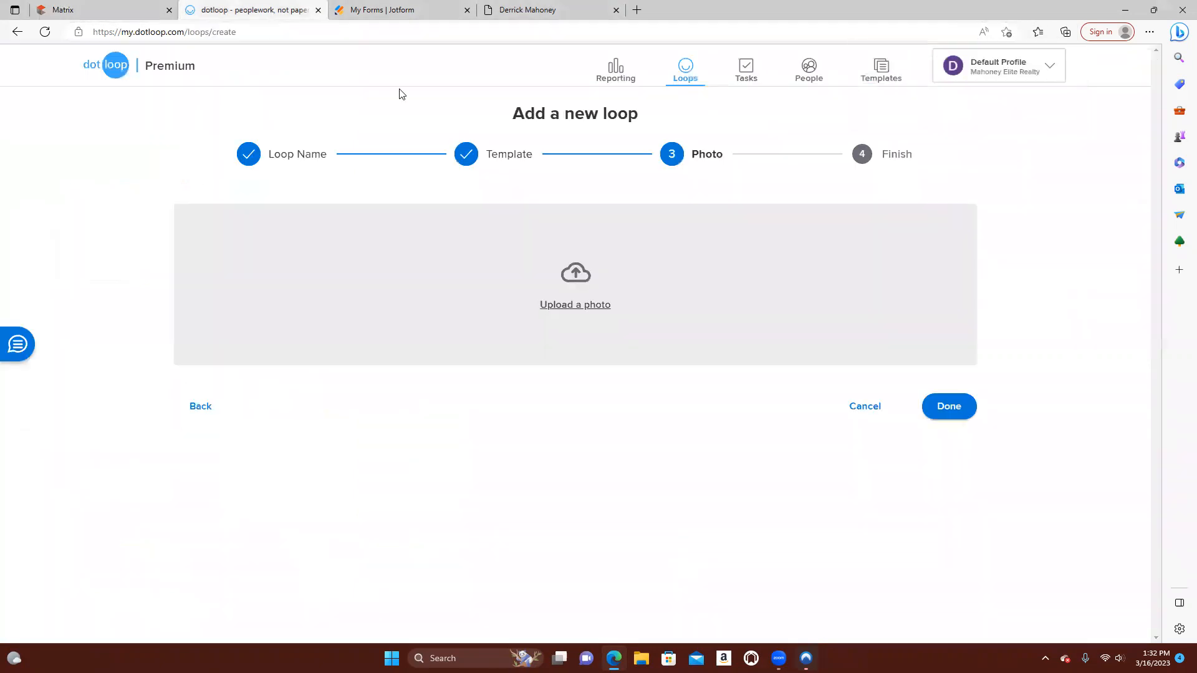
click(573, 304)
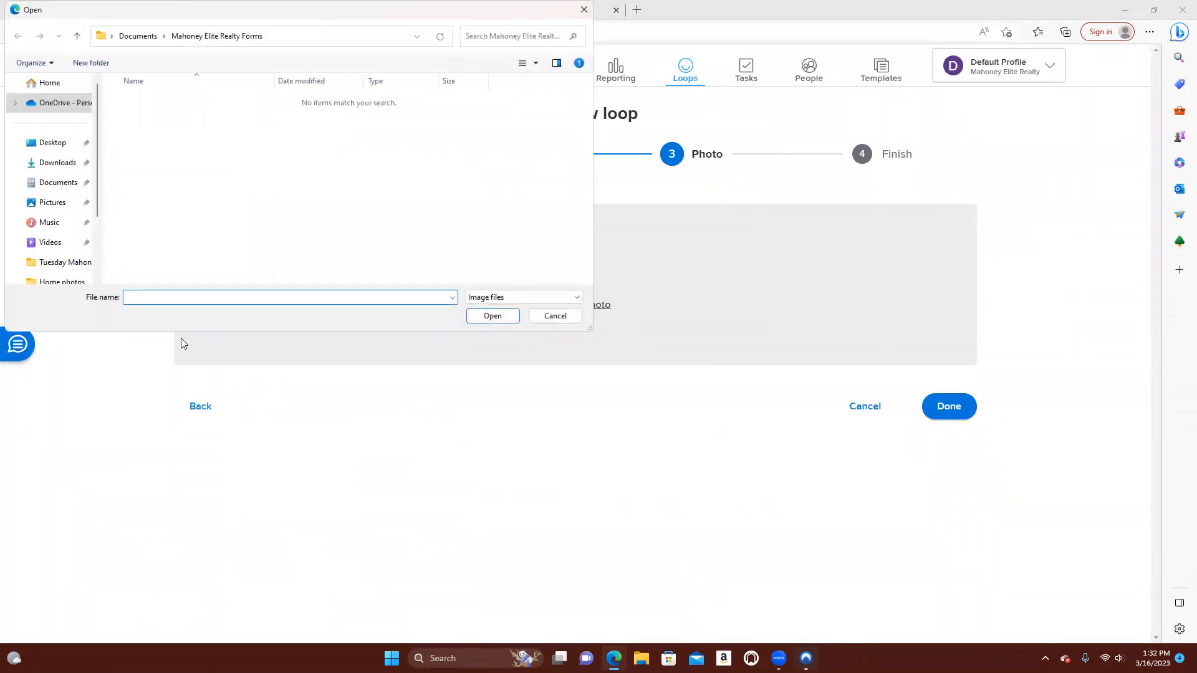
click(67, 204)
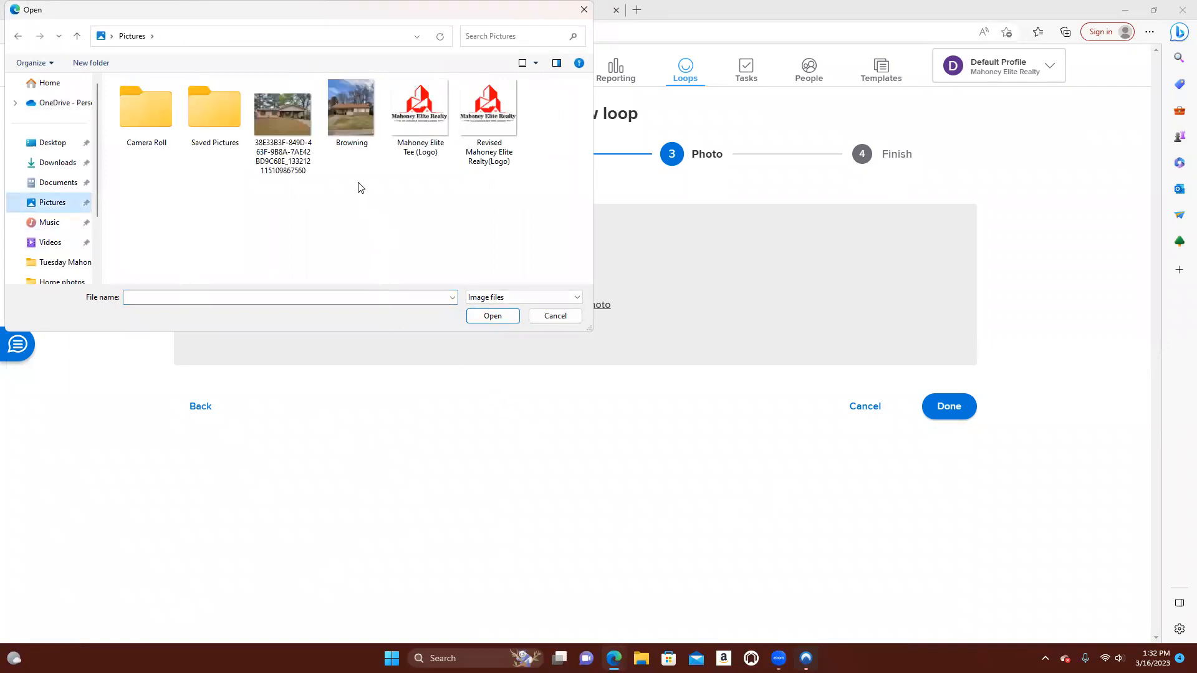
click(354, 116)
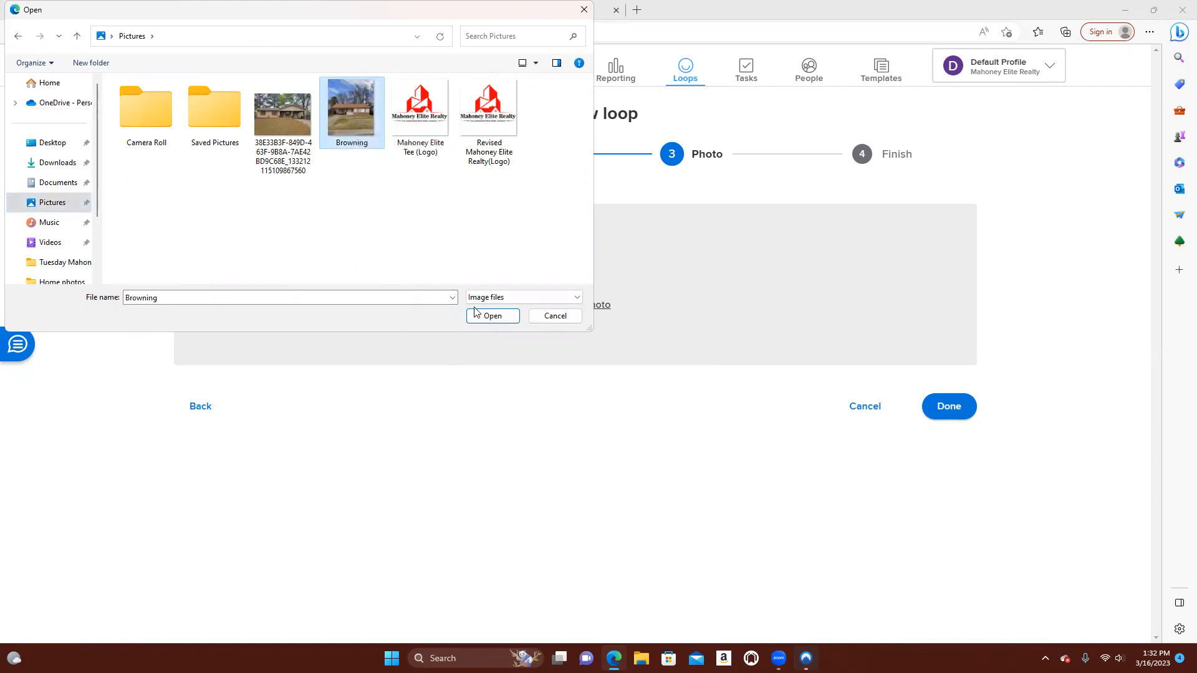
click(491, 314)
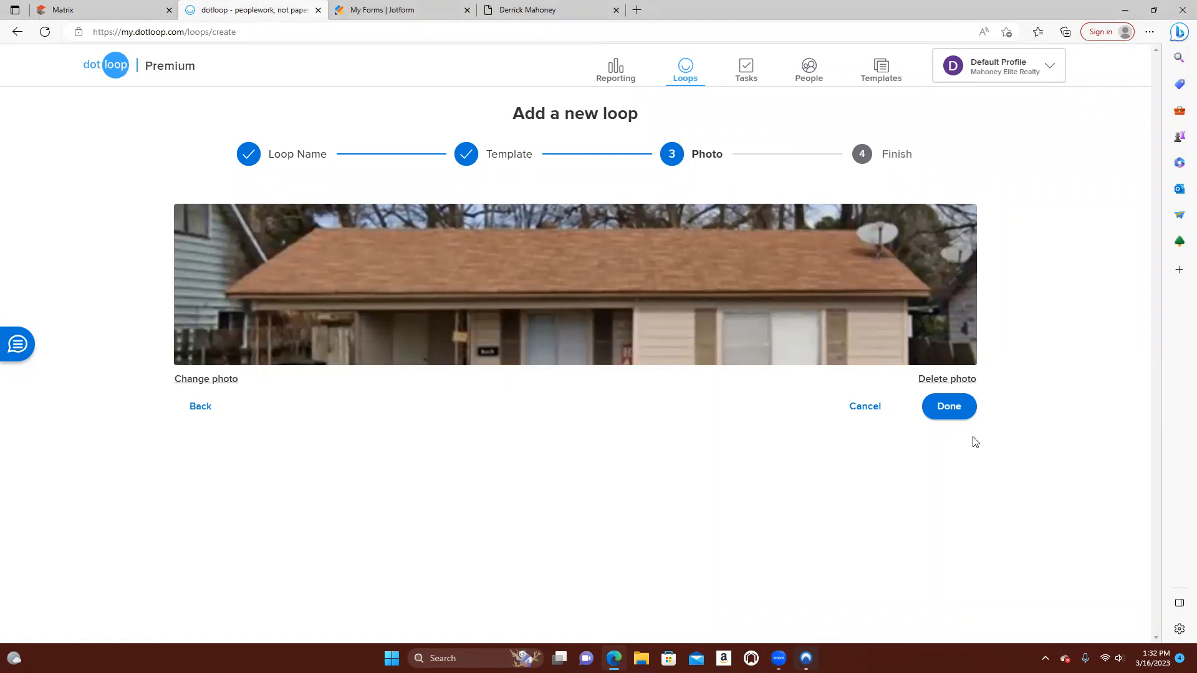
click(965, 412)
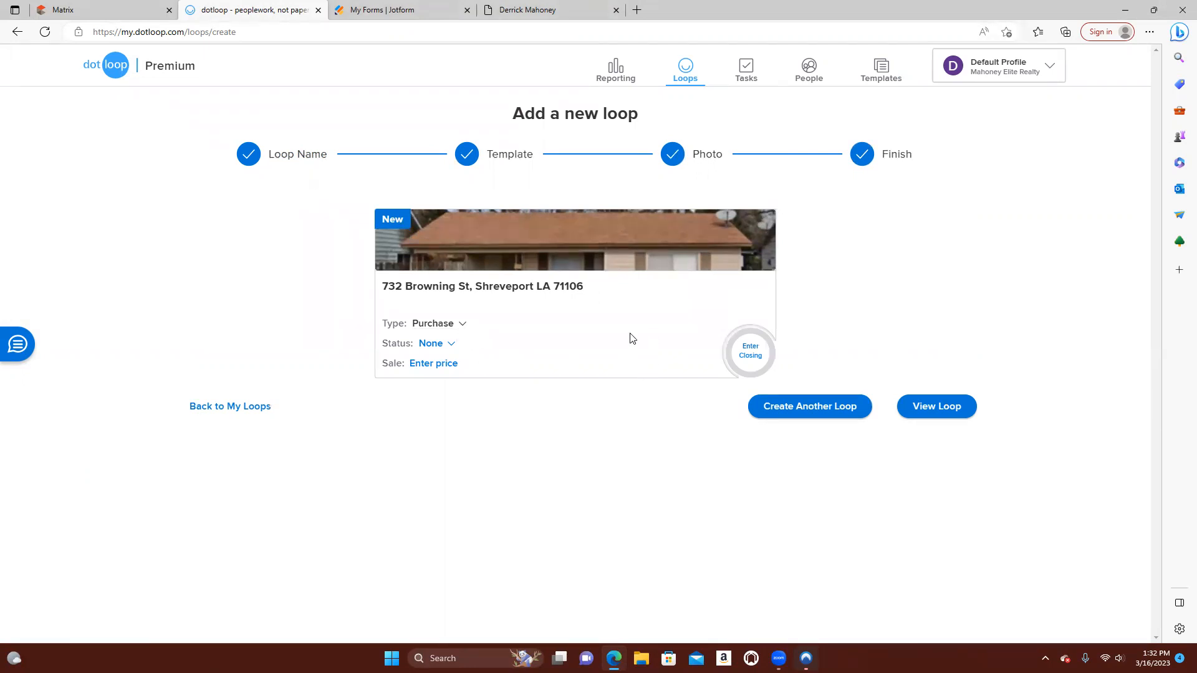
Keep the new loop's type as Purchase and set its status to Pre-Offer
click(460, 327)
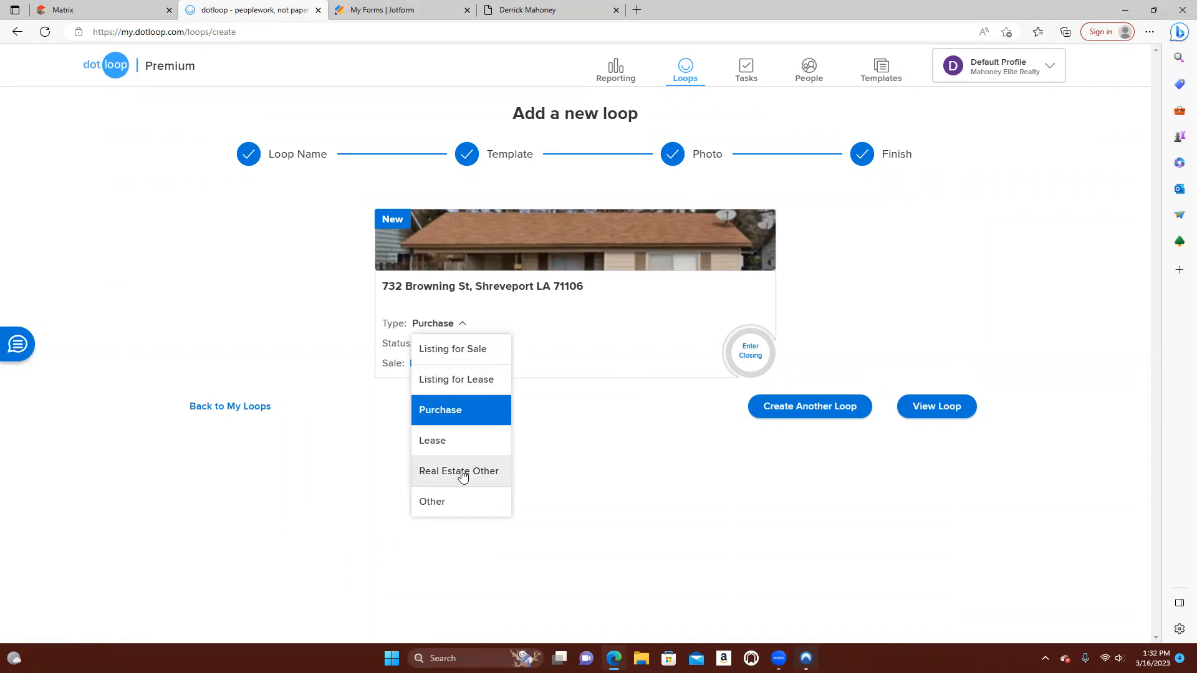
click(466, 412)
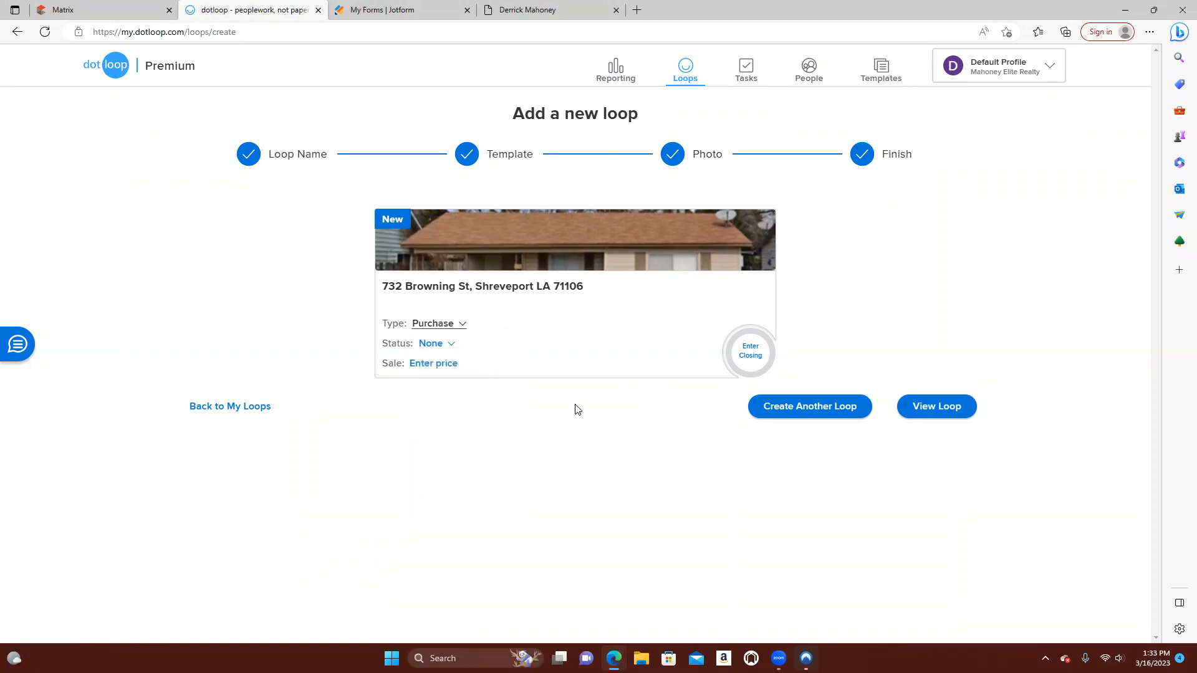
click(450, 344)
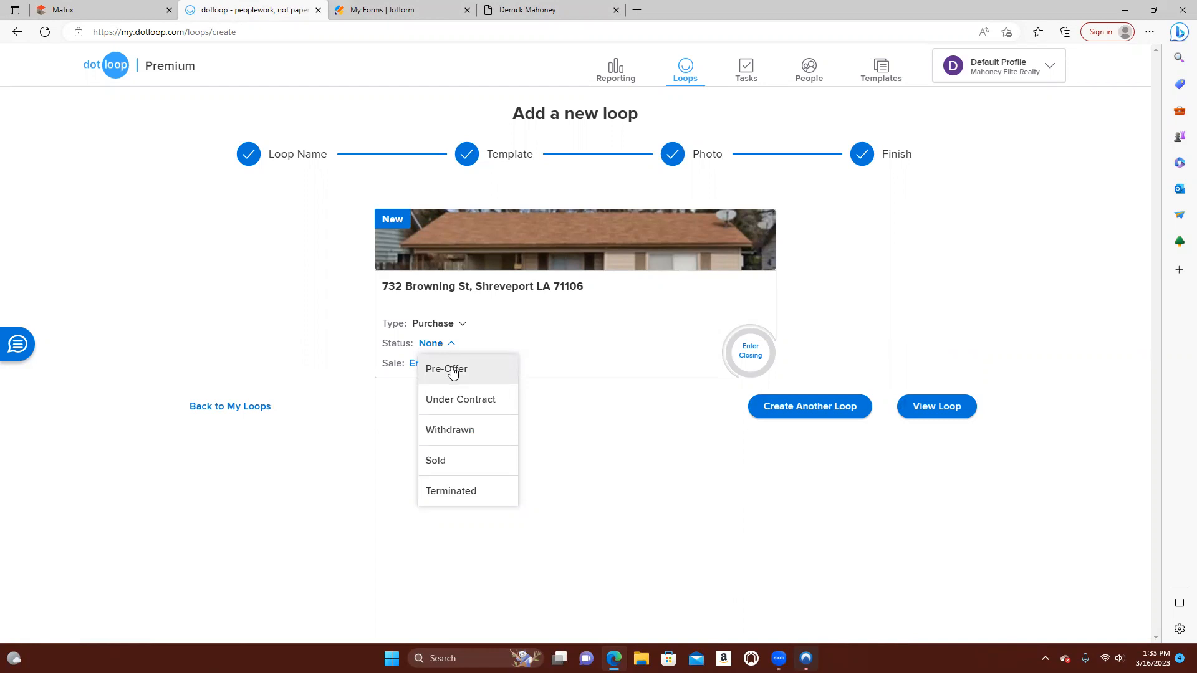
click(452, 372)
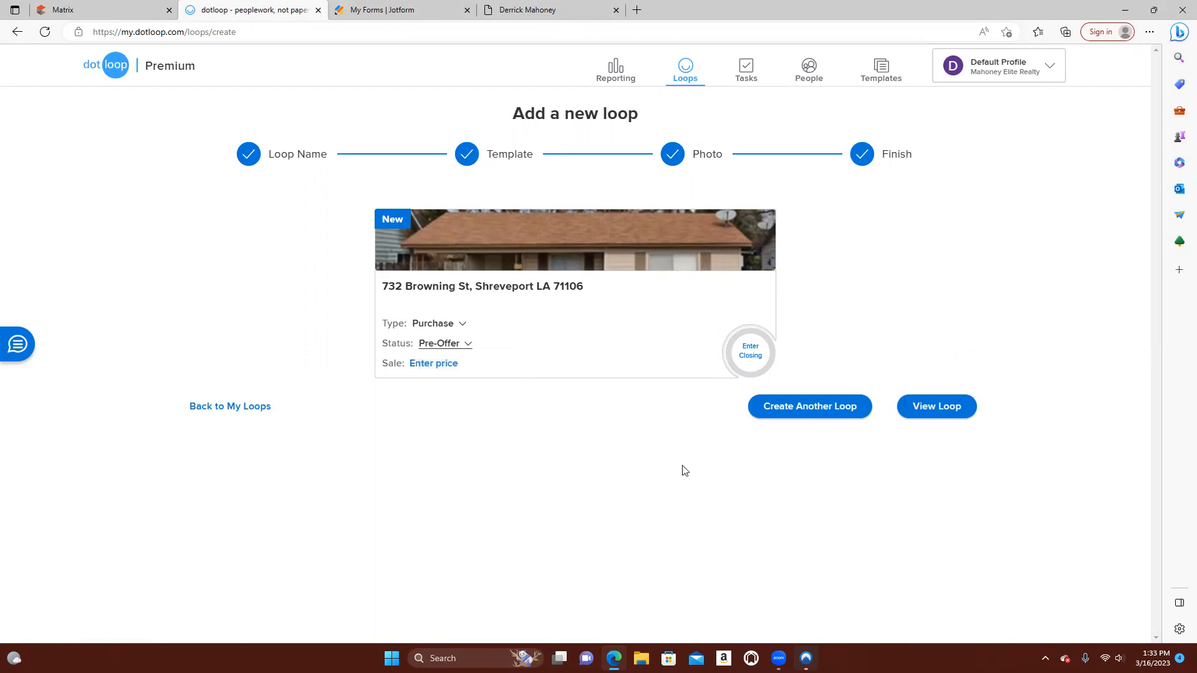
click(470, 346)
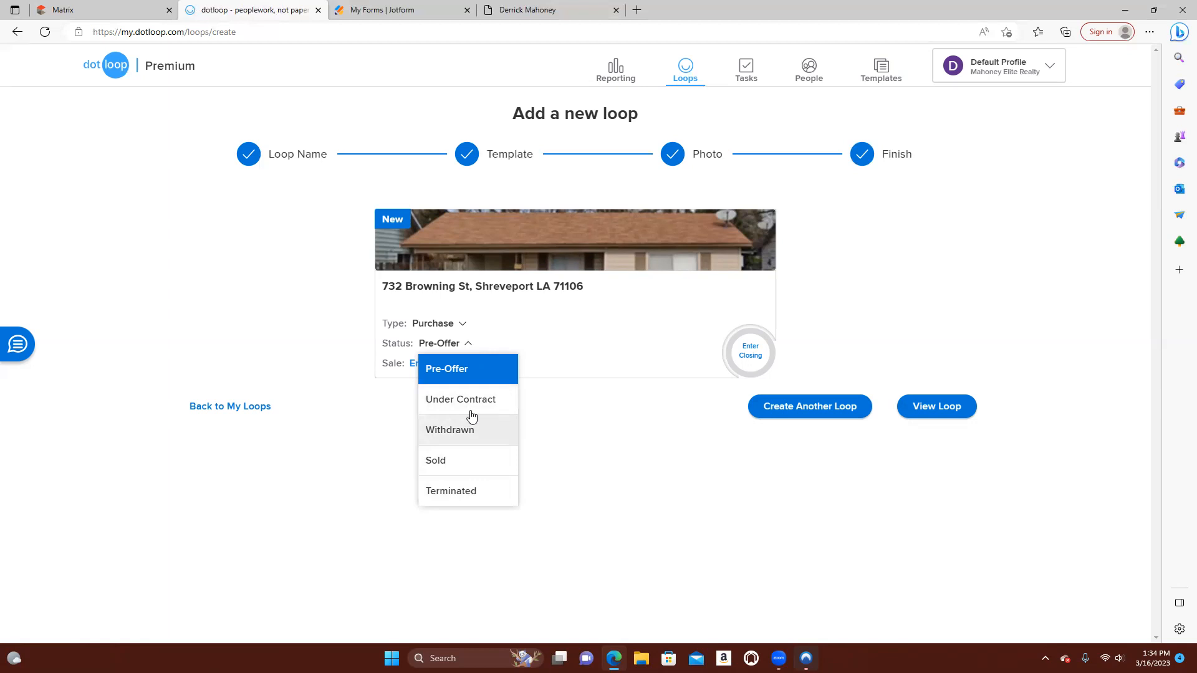
click(645, 447)
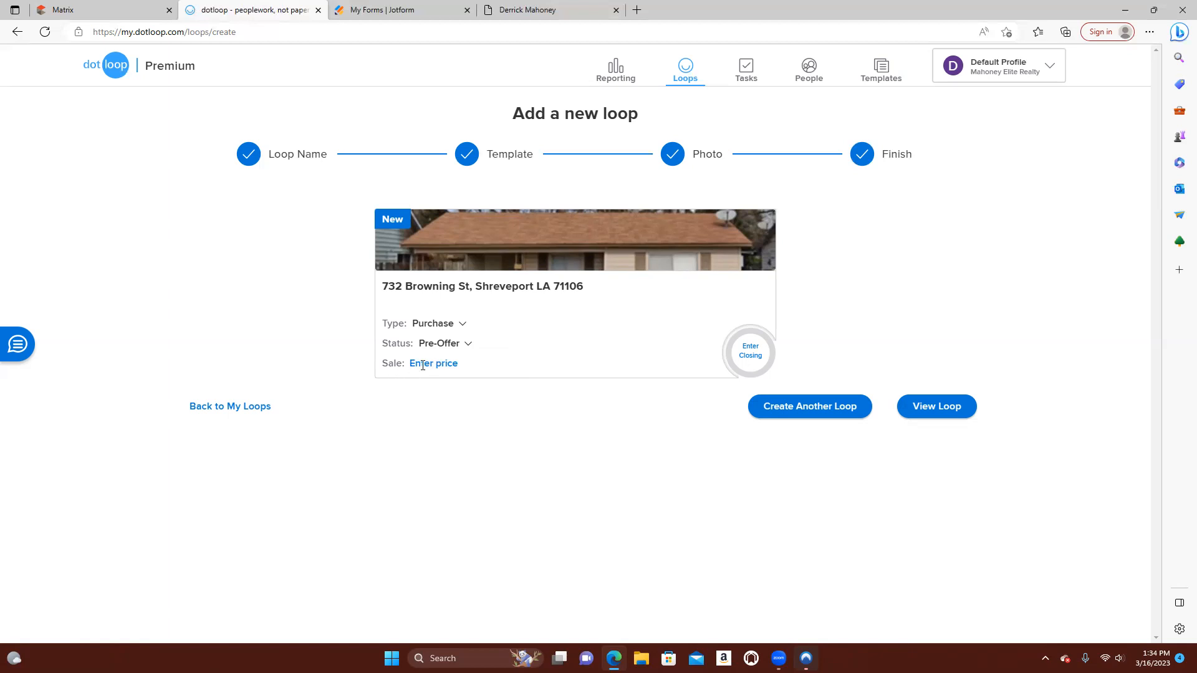
Set the loop's sale price to 35000, matching the list price on the Matrix listing, and open the loop
click(447, 362)
text(33)
key(BackSpace)
key(BackSpace)
text(33000)
click(103, 11)
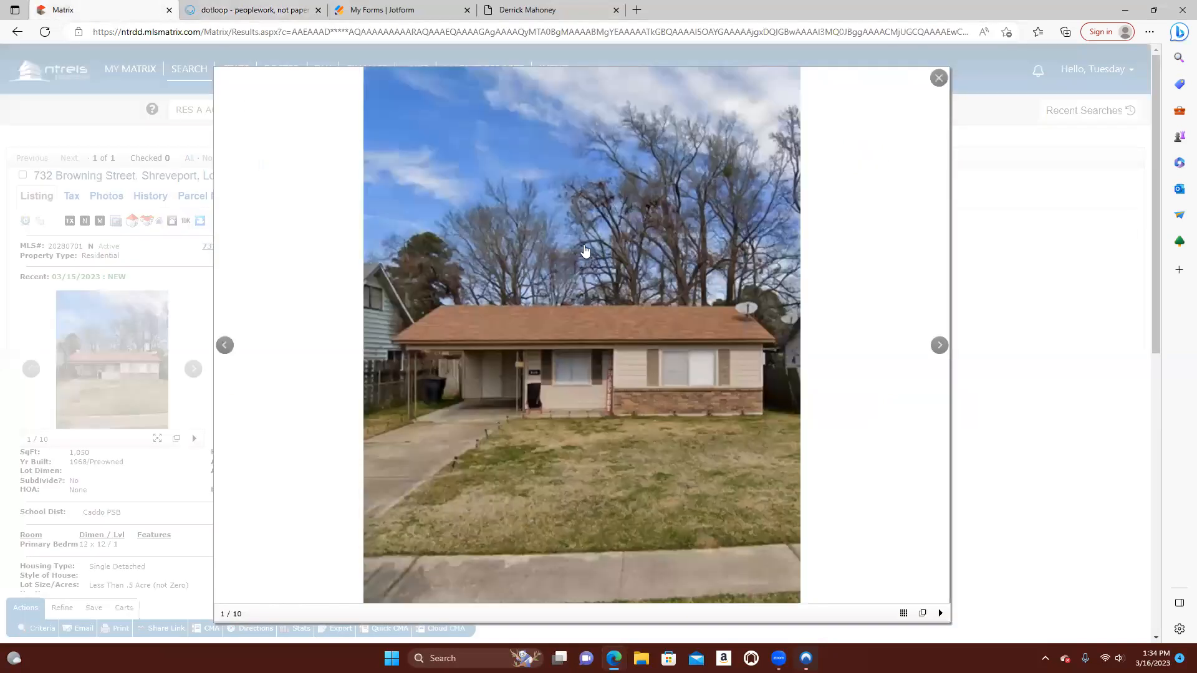
click(938, 78)
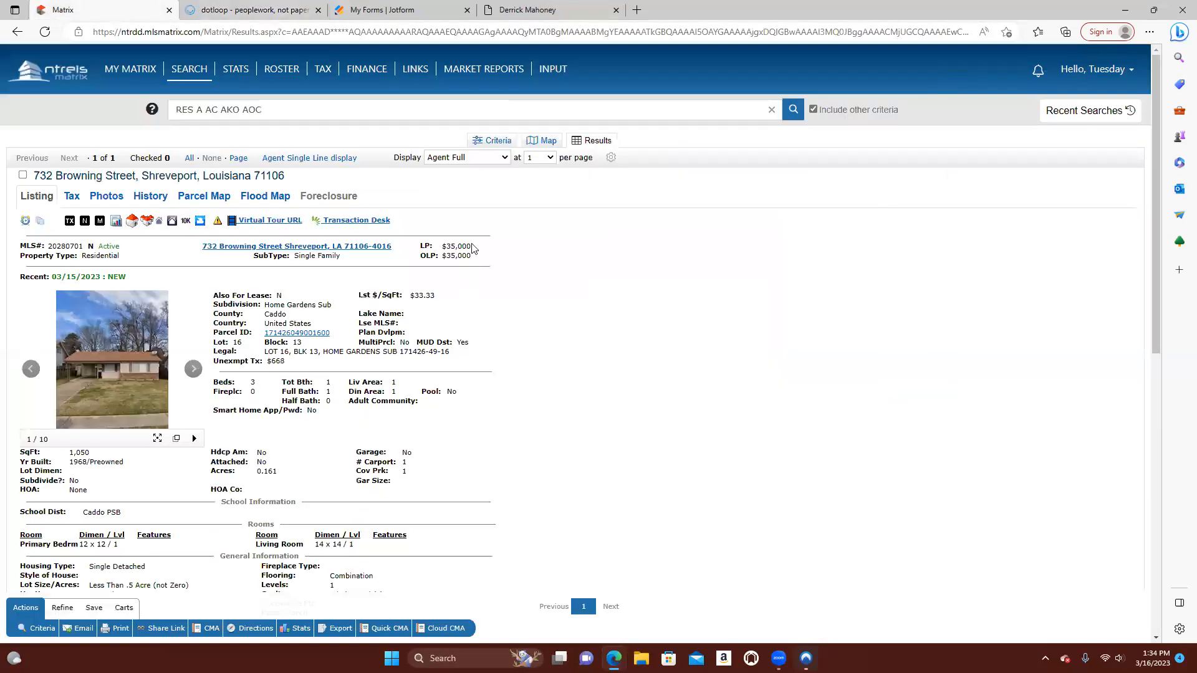
click(243, 12)
key(BackSpace)
key(BackSpace)
key(BackSpace)
key(BackSpace)
text(5000)
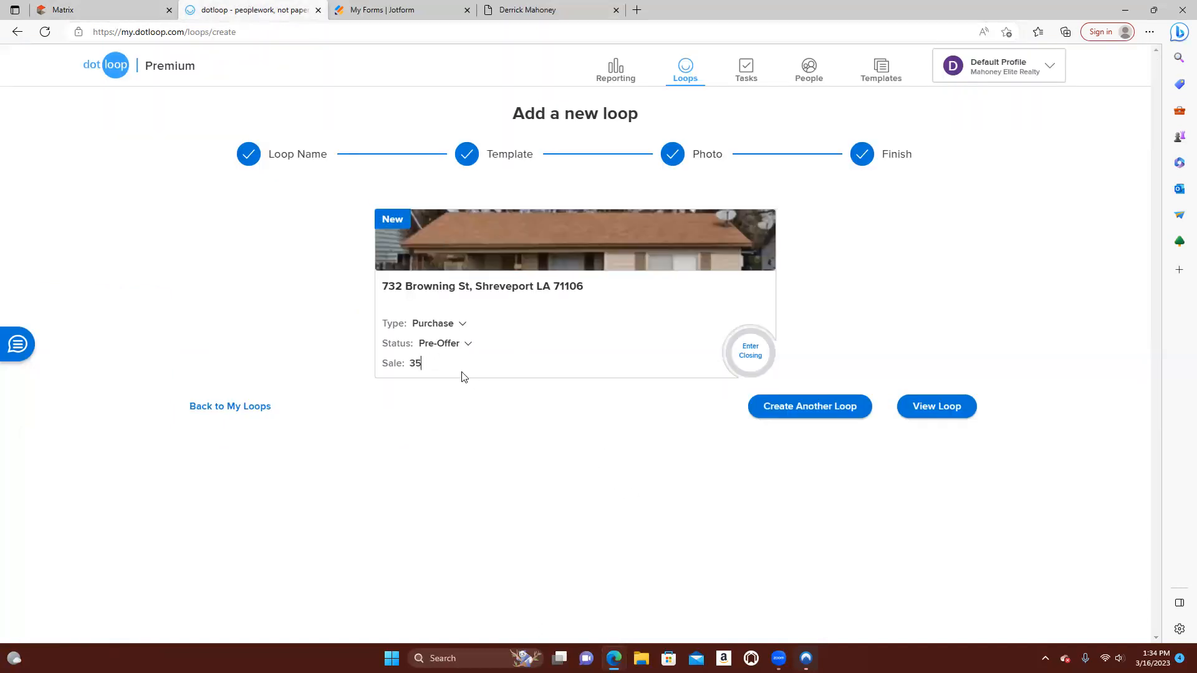
click(559, 438)
click(951, 413)
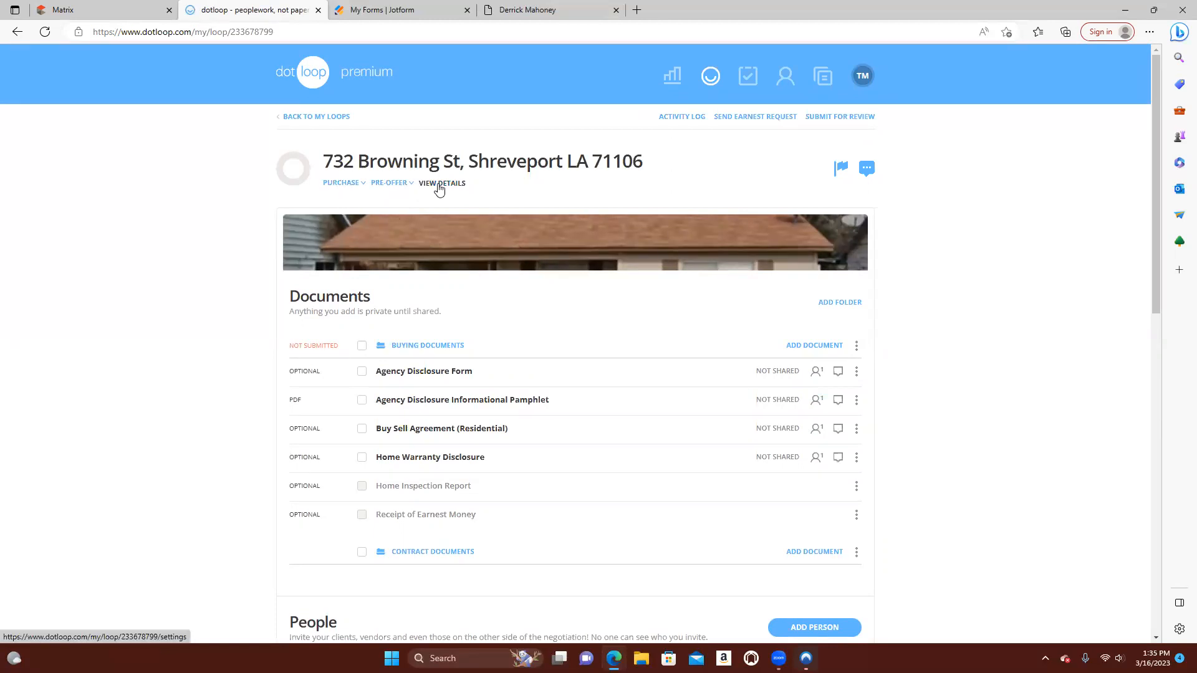
Review the loop's available statuses and transaction types, and look over its document list
click(408, 185)
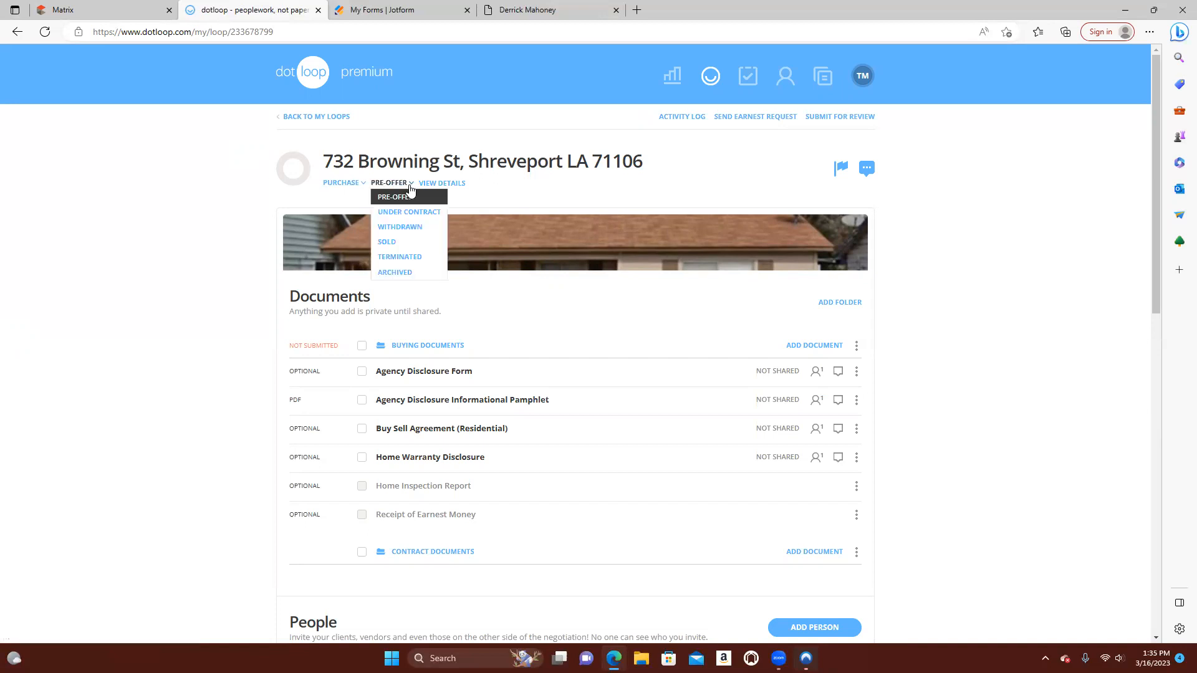
click(366, 185)
click(366, 187)
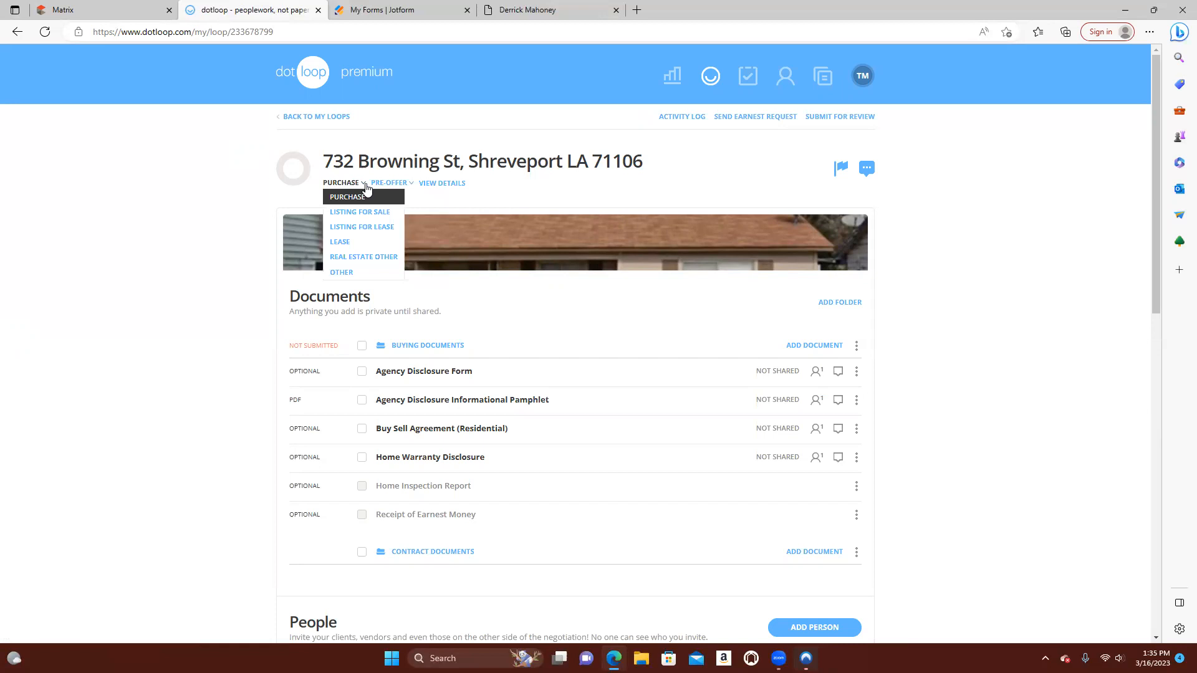
click(677, 188)
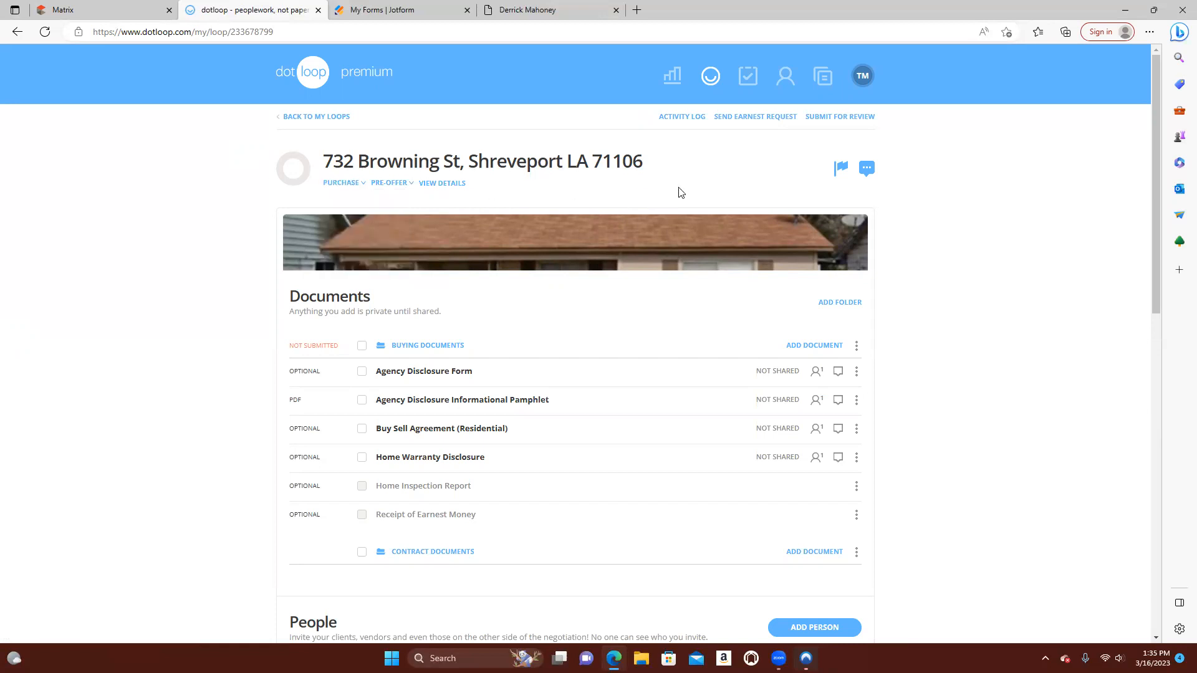
scroll(474, 303, down, 1)
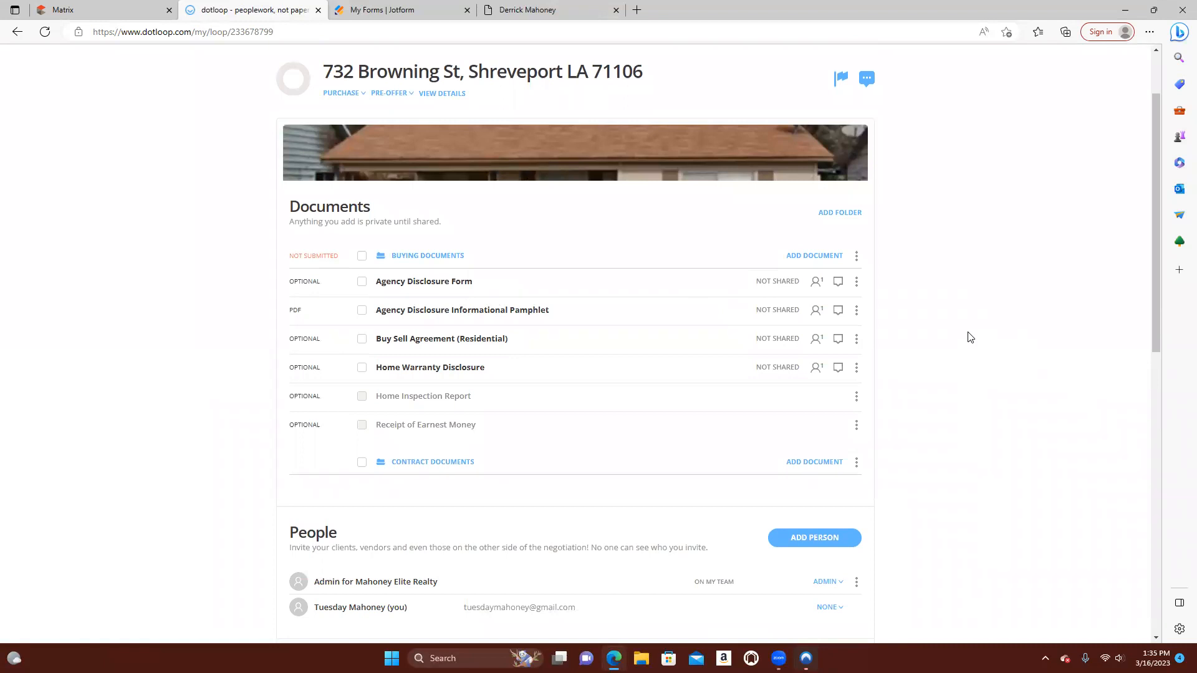
Change the loop's transaction type to Listing for Sale and its status to Pre-Listing
click(364, 97)
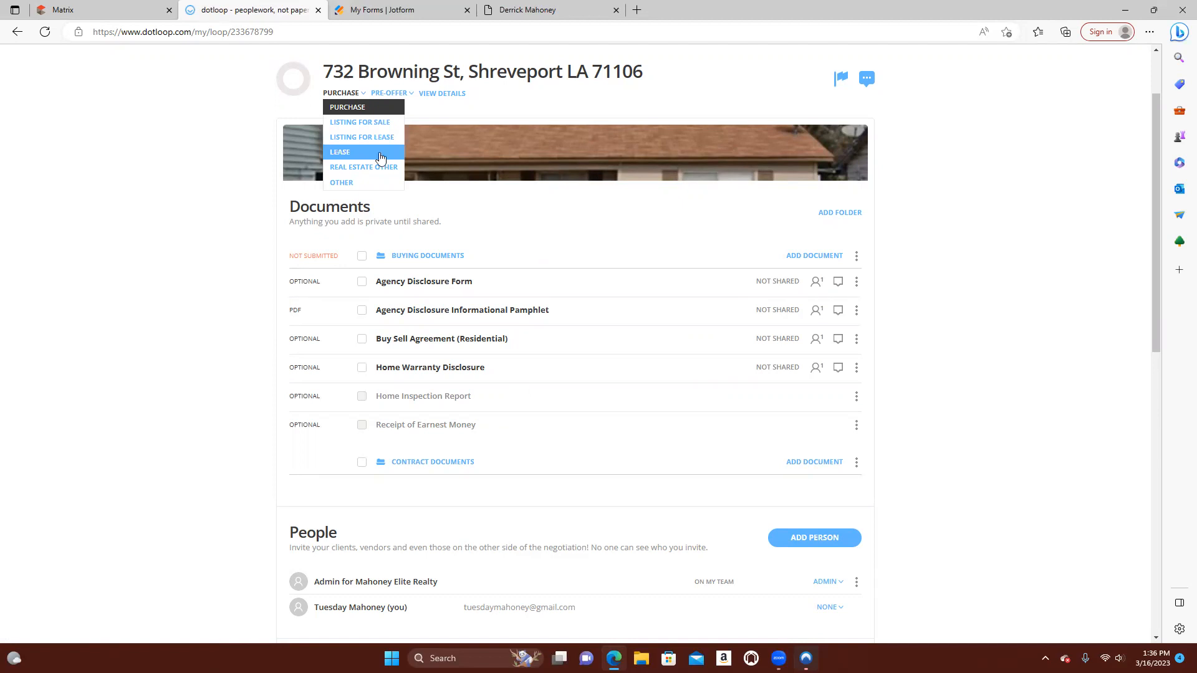
click(382, 130)
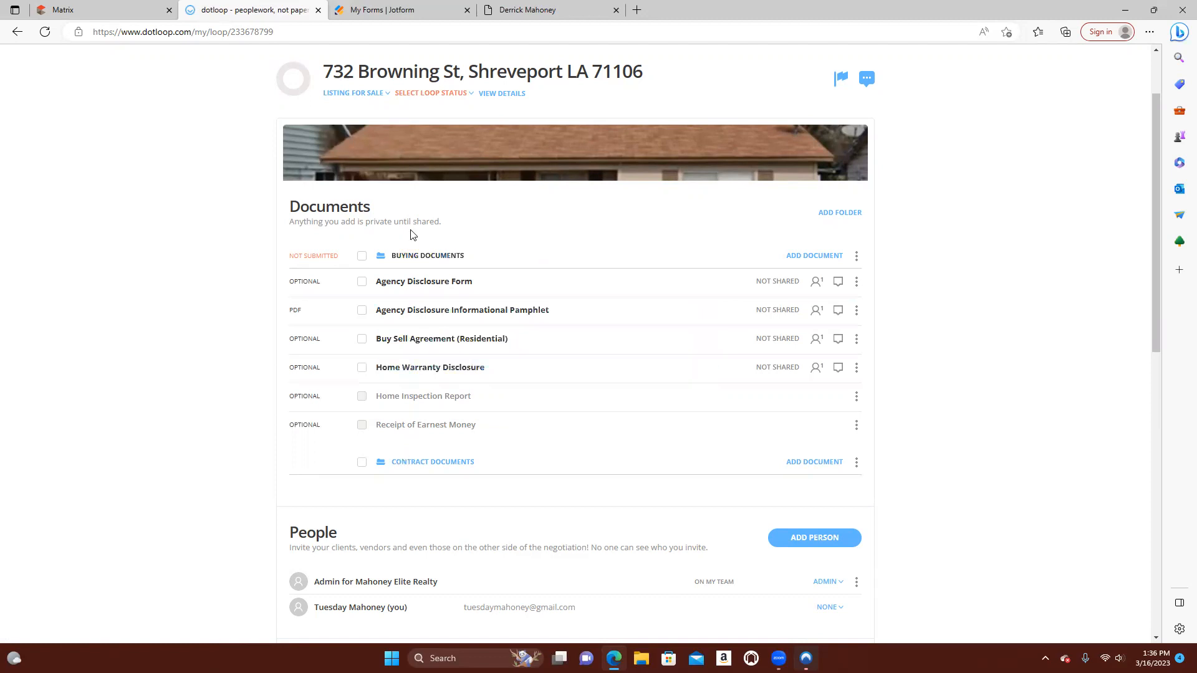
click(423, 94)
click(415, 108)
Return the loop's transaction type to Purchase and its status to Pre-Offer
click(384, 101)
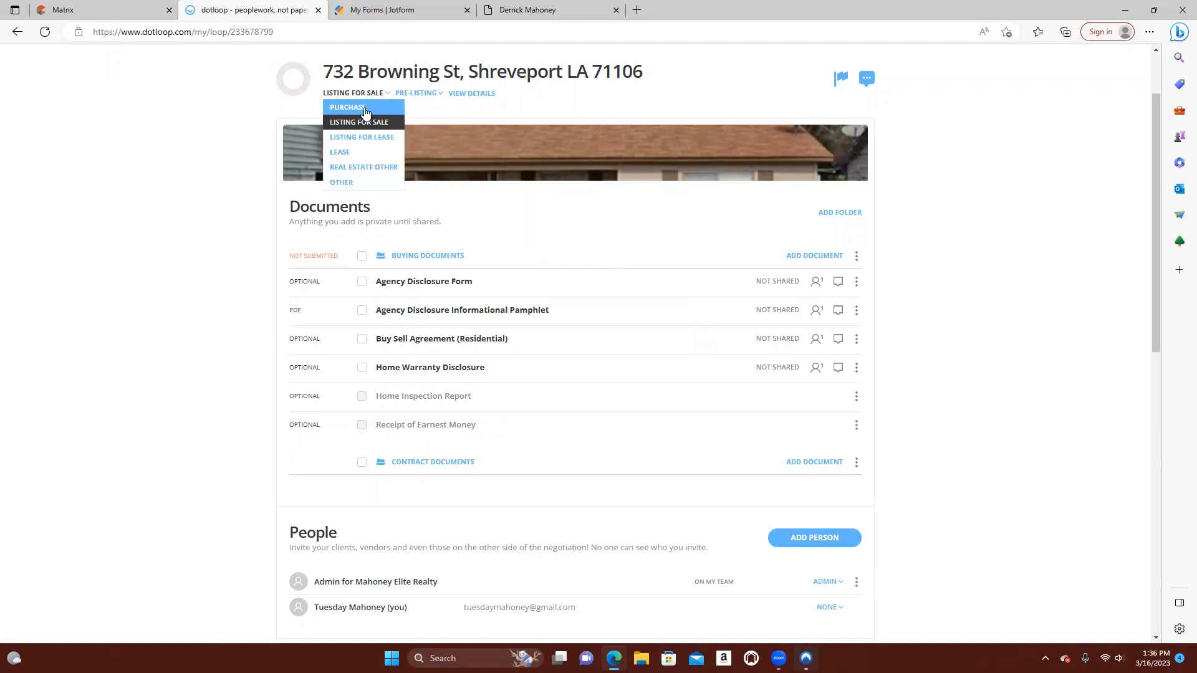
click(371, 108)
click(431, 99)
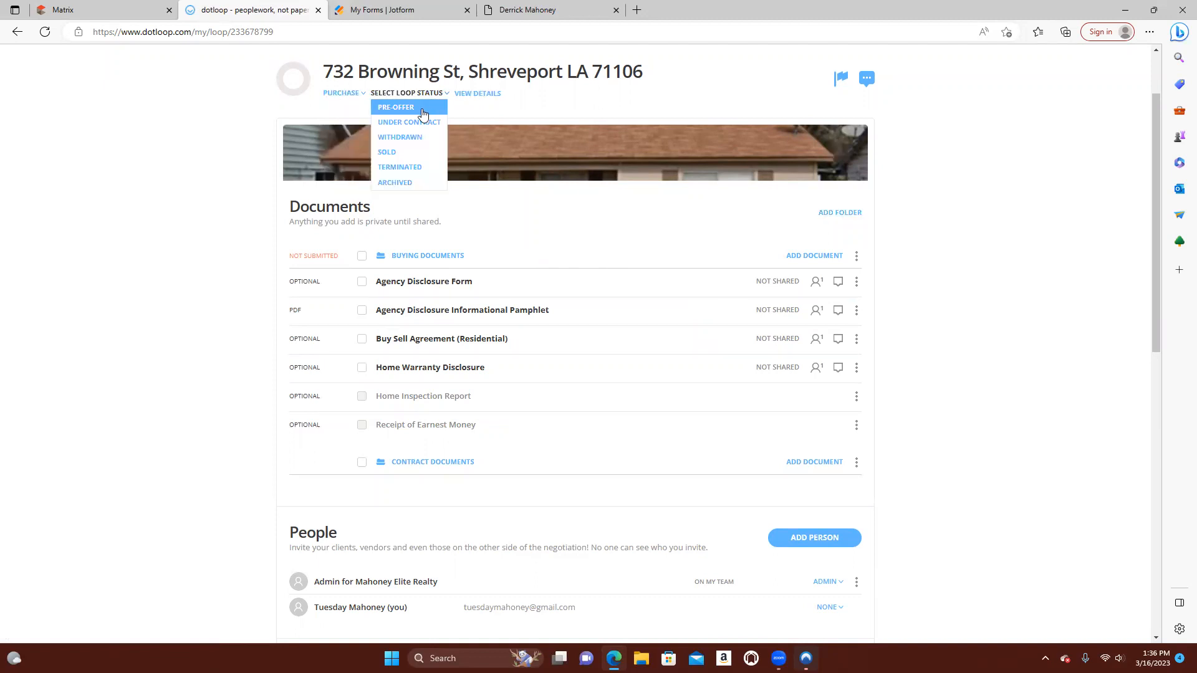
click(423, 110)
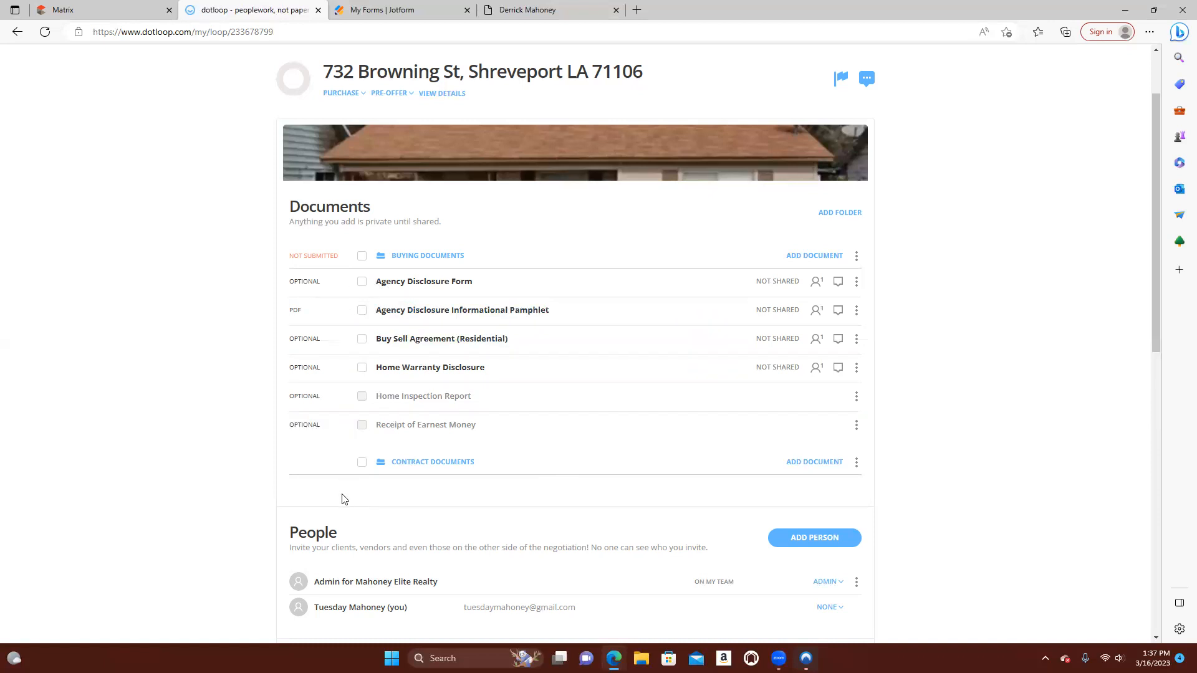
Select the Agency Disclosure Form, Agency Disclosure Informational Pamphlet, Buy Sell Agreement (Residential) and Home Warranty Disclosure
click(362, 282)
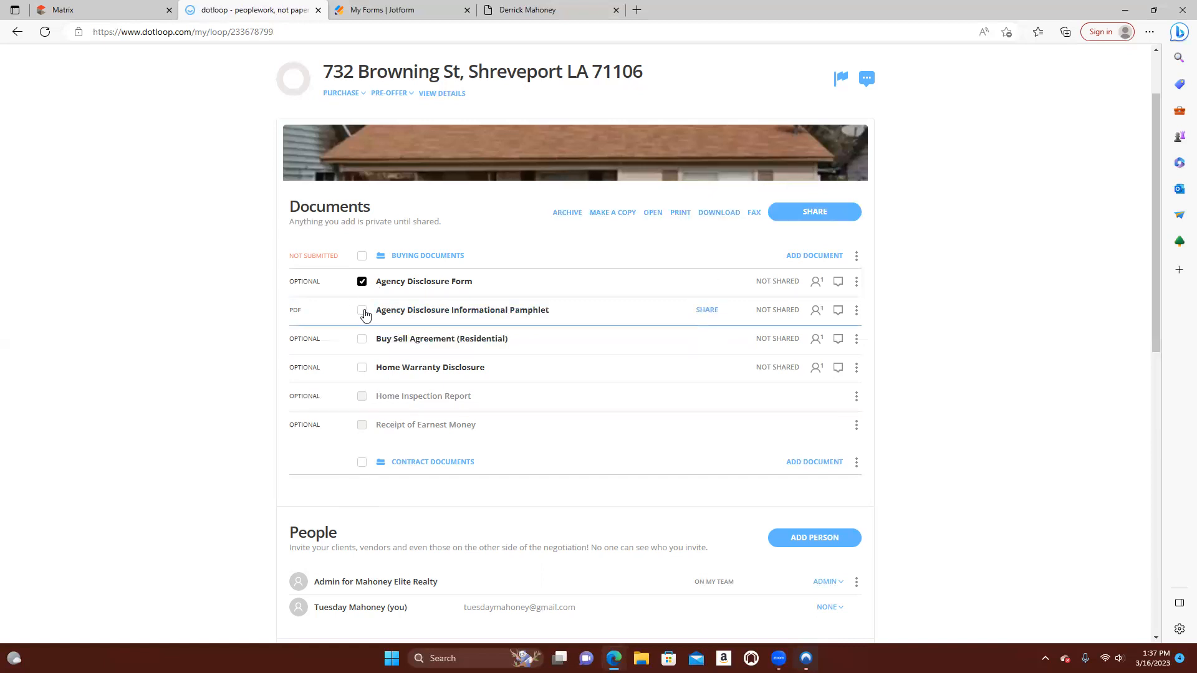
click(363, 311)
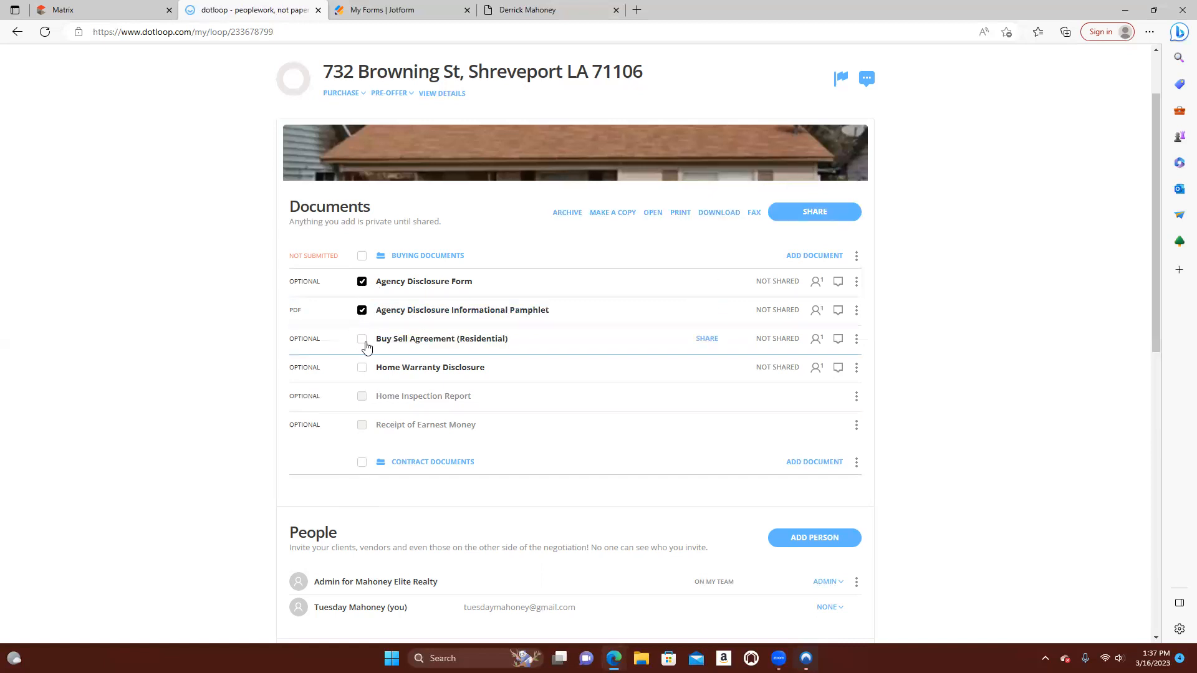
click(364, 340)
click(363, 370)
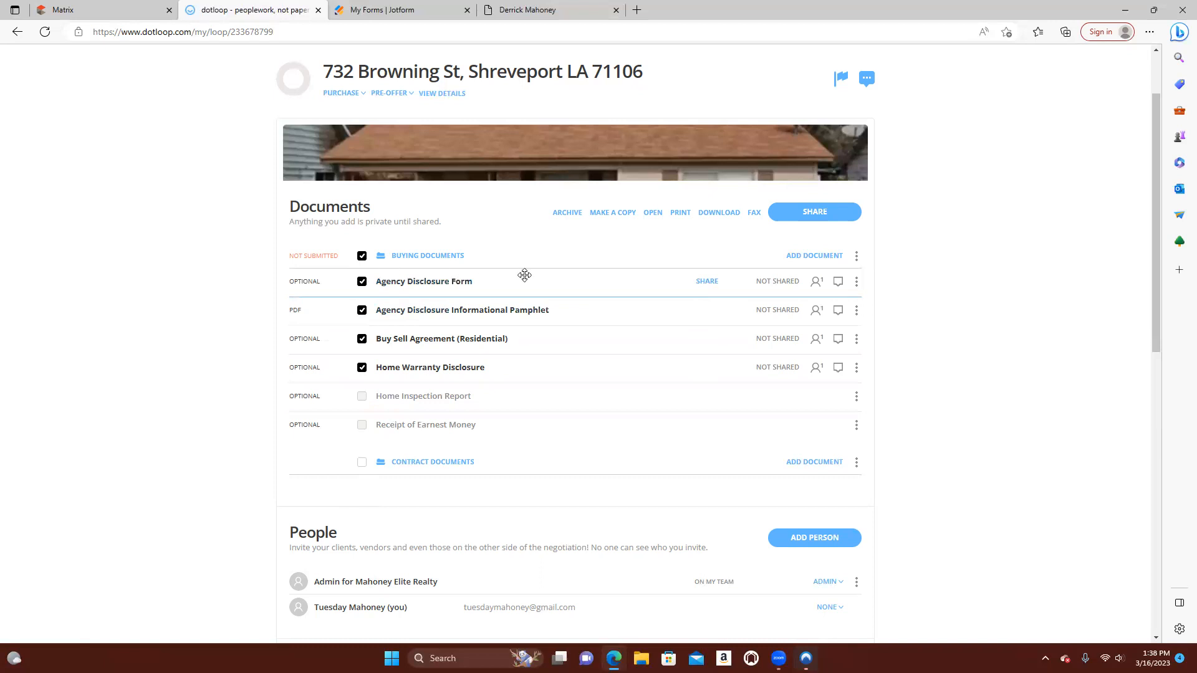
Show the ways to add a document to the Buying Documents folder, and collapse and re-expand the folder
click(815, 256)
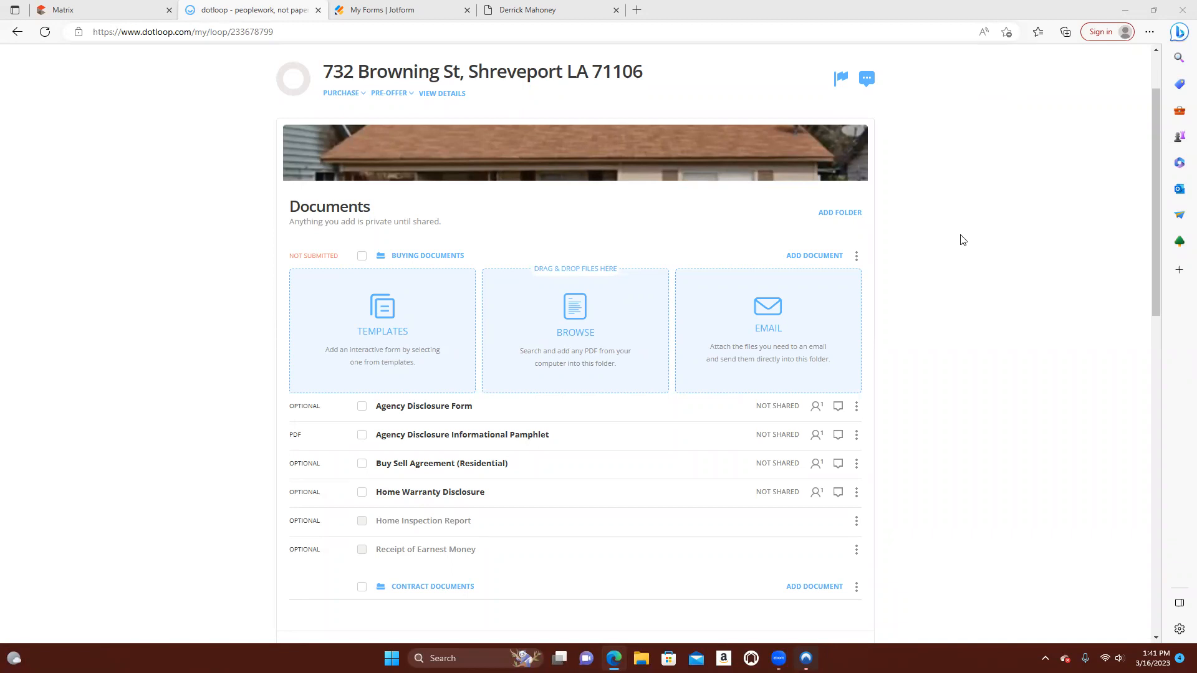
click(419, 259)
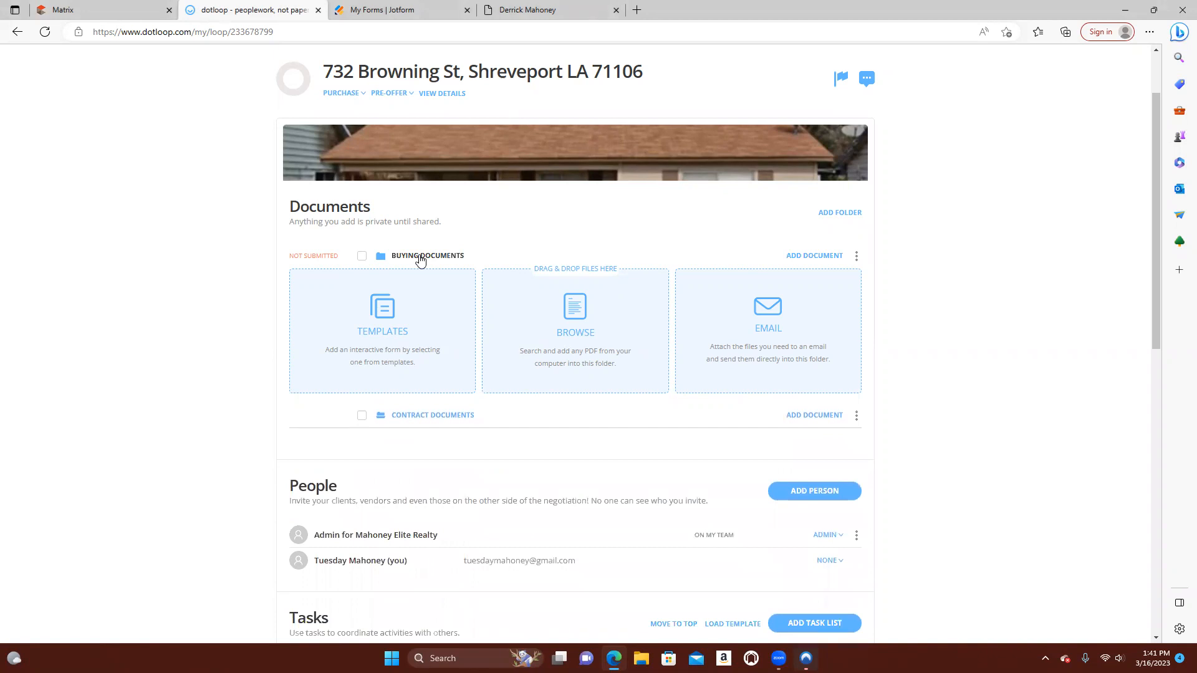
scroll(420, 261, down, 2)
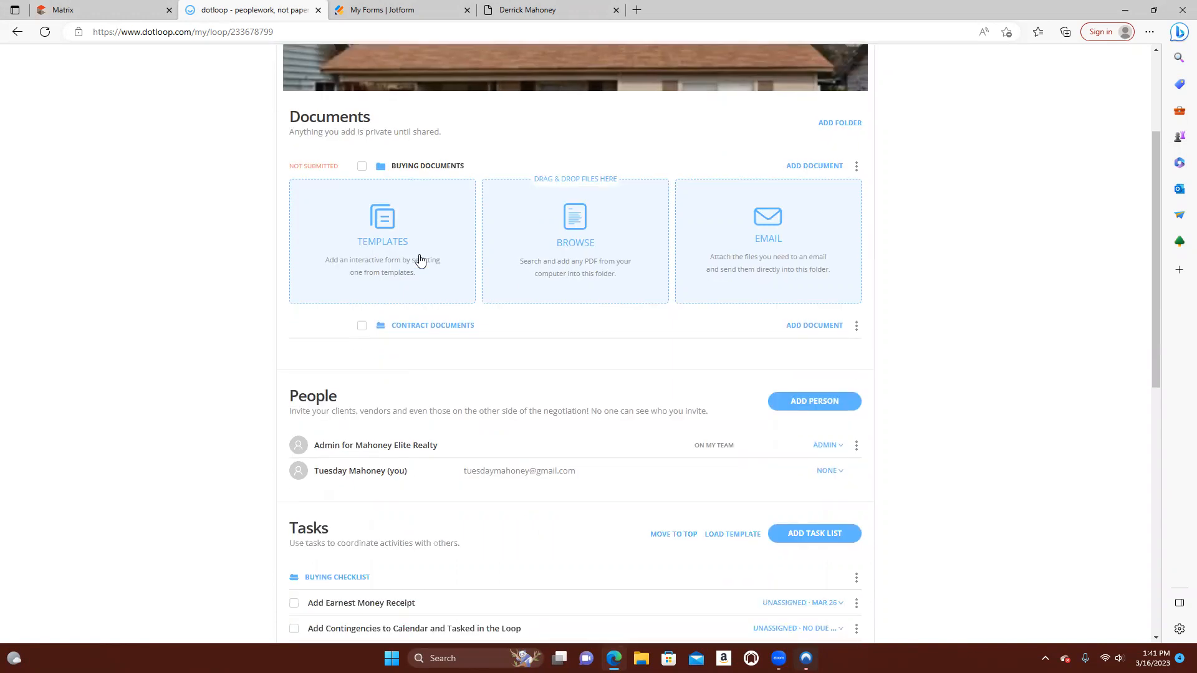
click(428, 166)
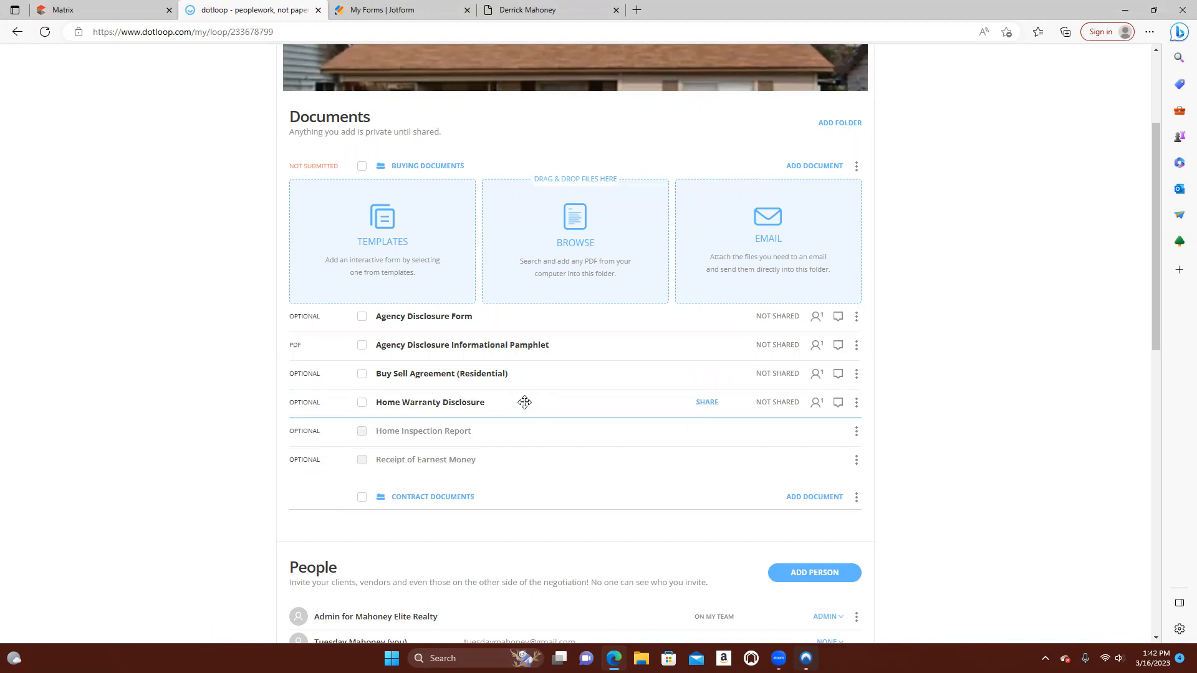
Open the document templates for the Buying Documents folder and look through the available template folders
click(385, 228)
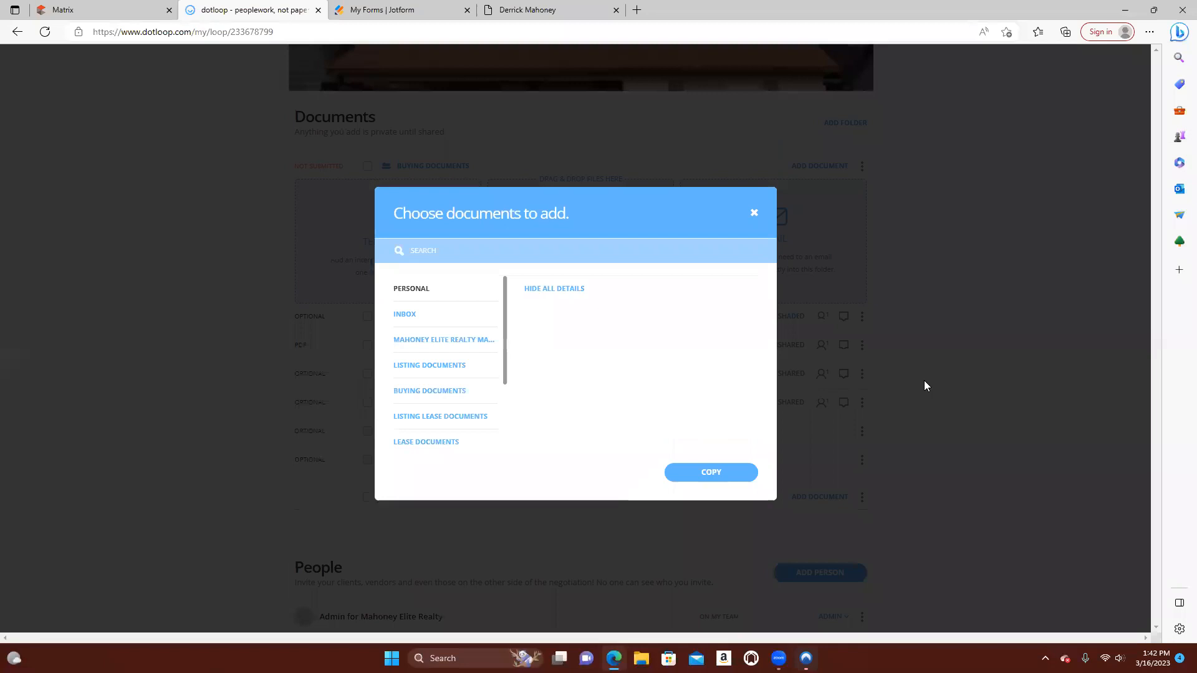
drag(505, 331, 487, 282)
click(458, 321)
click(458, 341)
drag(503, 373, 497, 409)
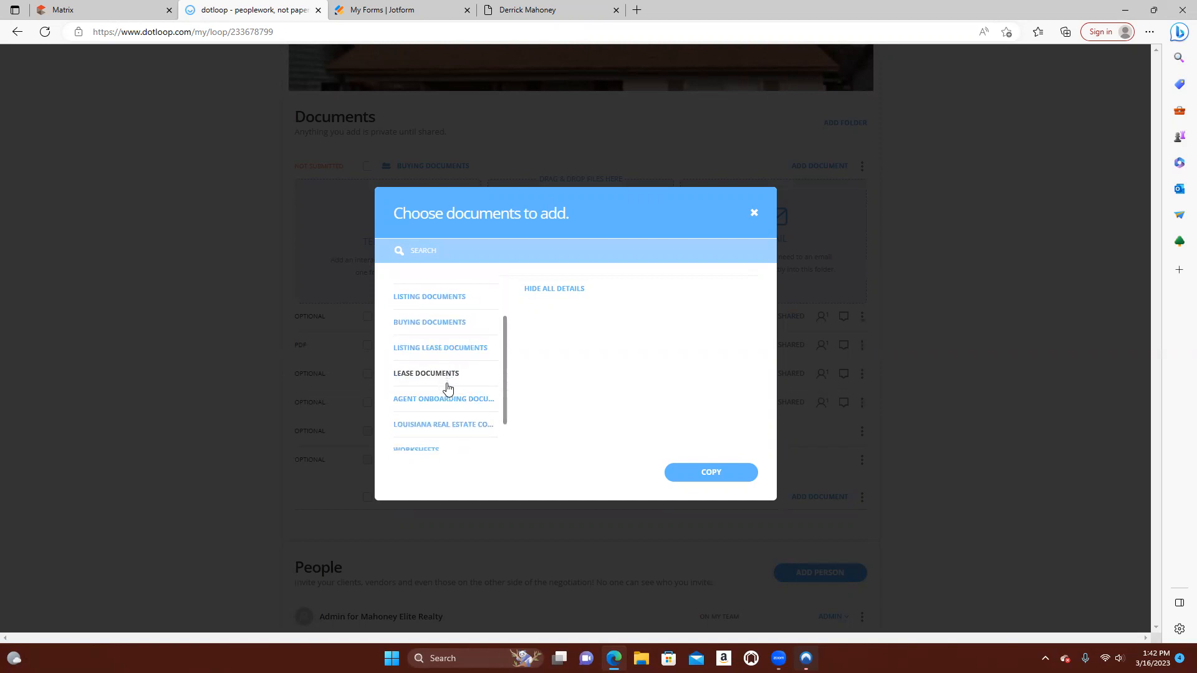
drag(503, 414, 500, 450)
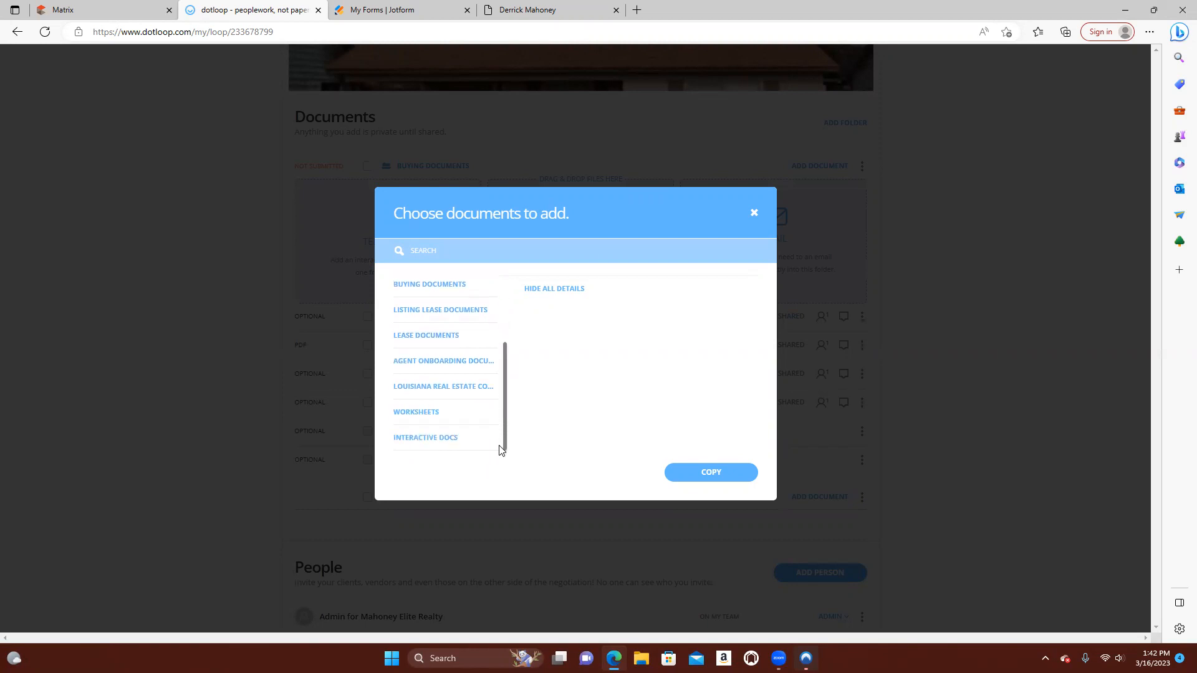
Copy the Agency Disclosure Informational Pamphlet from the Louisiana Real Estate Commission templates into the Buying Documents folder
click(445, 388)
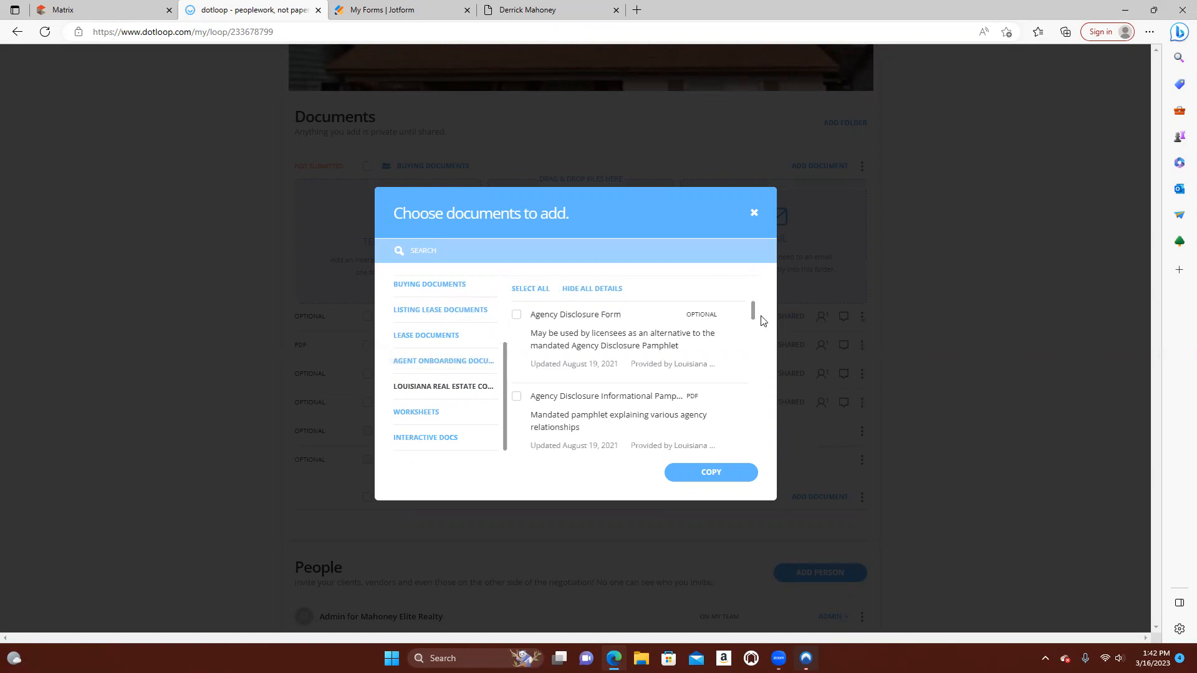
drag(755, 318, 757, 456)
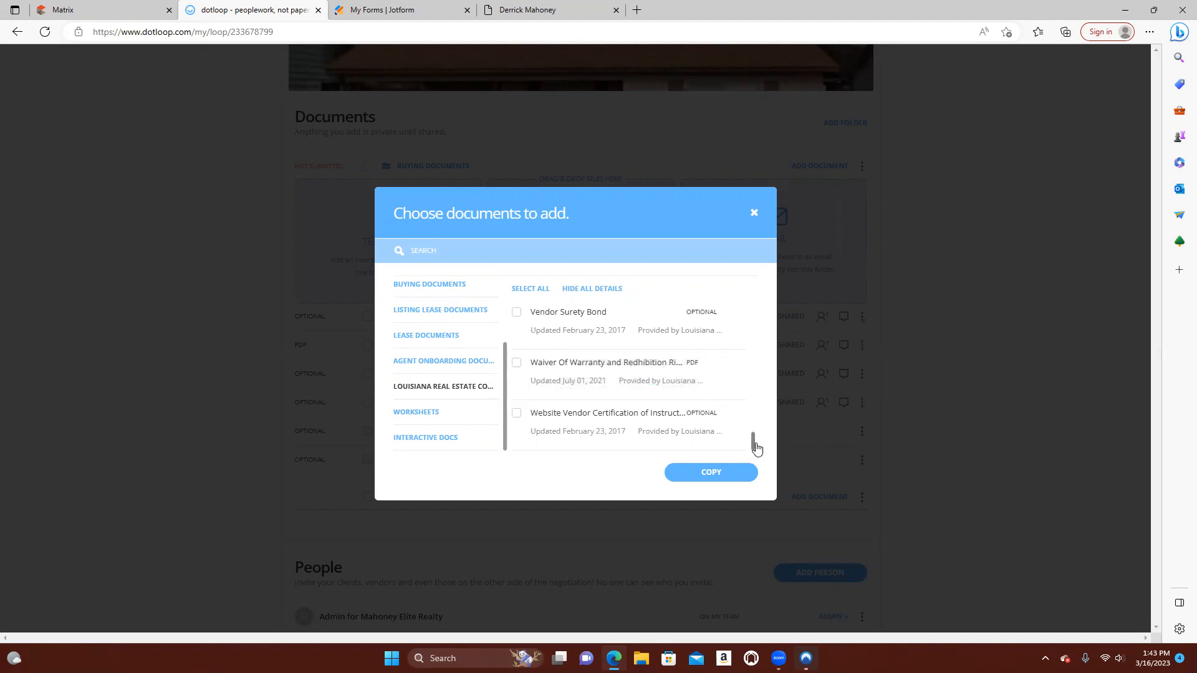
drag(755, 447, 748, 299)
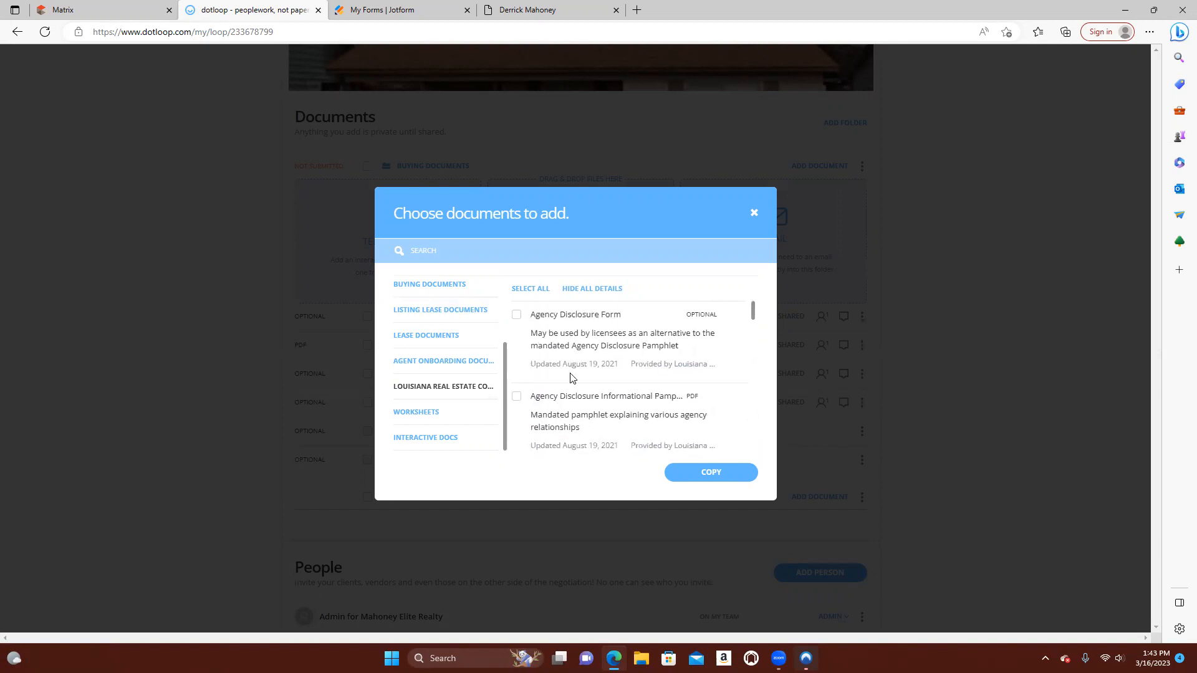
click(517, 398)
drag(505, 435, 510, 366)
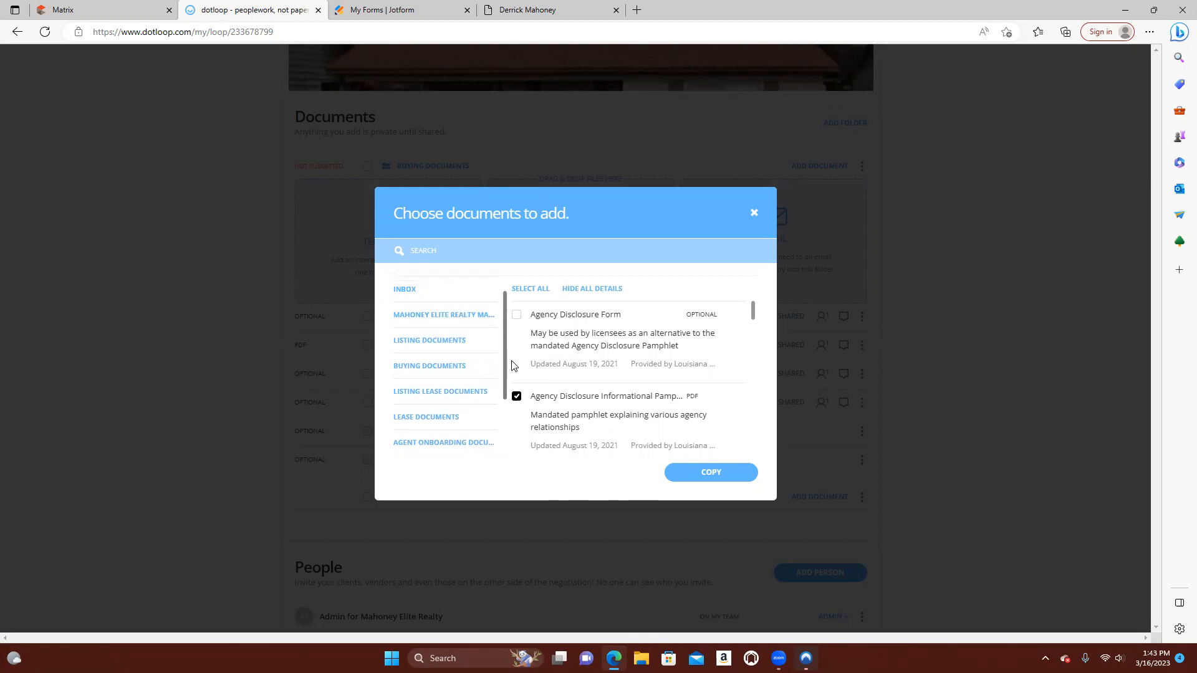
click(712, 474)
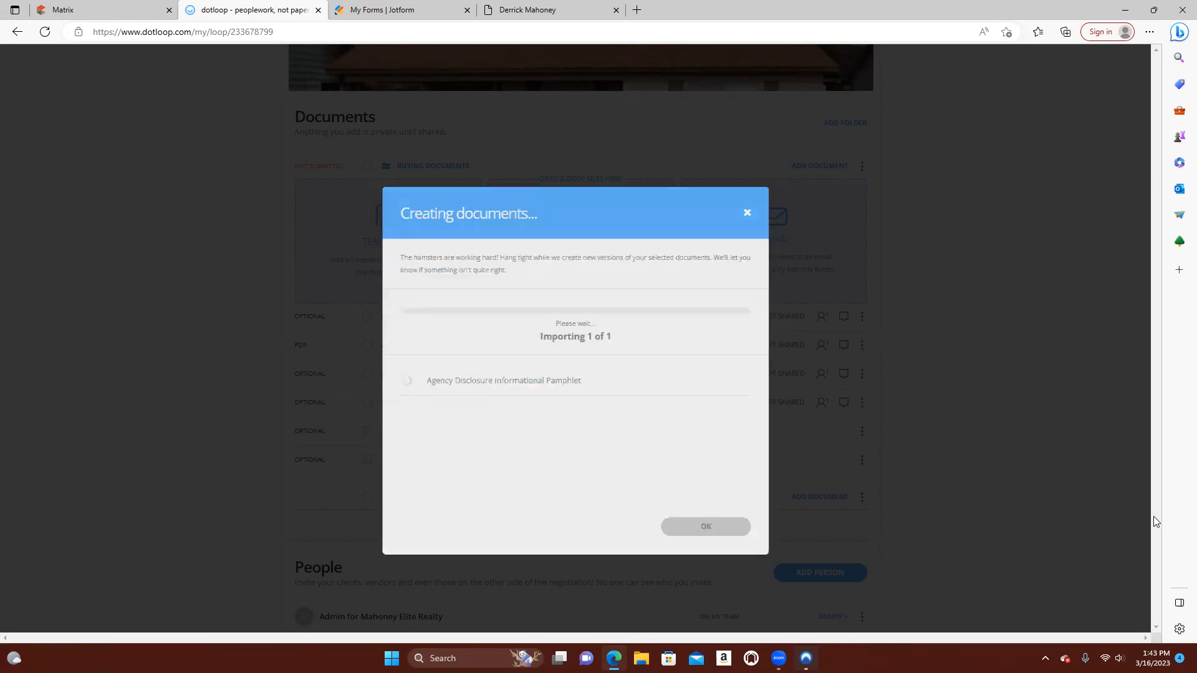
click(742, 529)
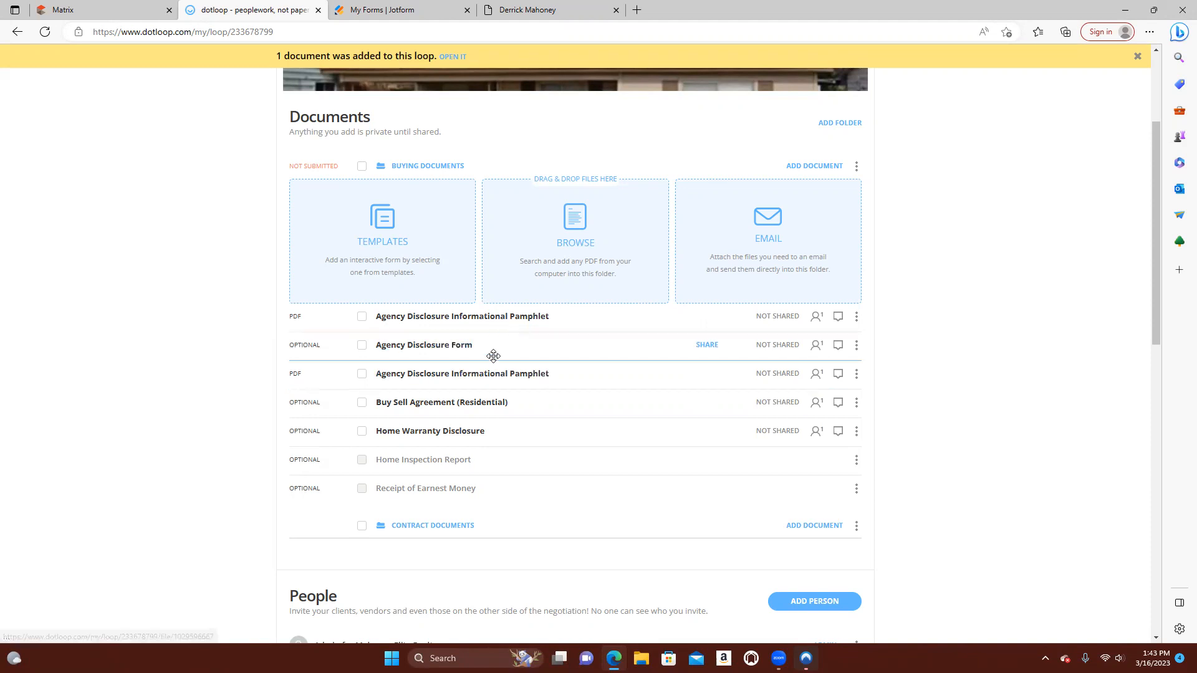
Archive the duplicate Agency Disclosure Informational Pamphlet at the head of Buying Documents and dismiss the notifications
click(857, 316)
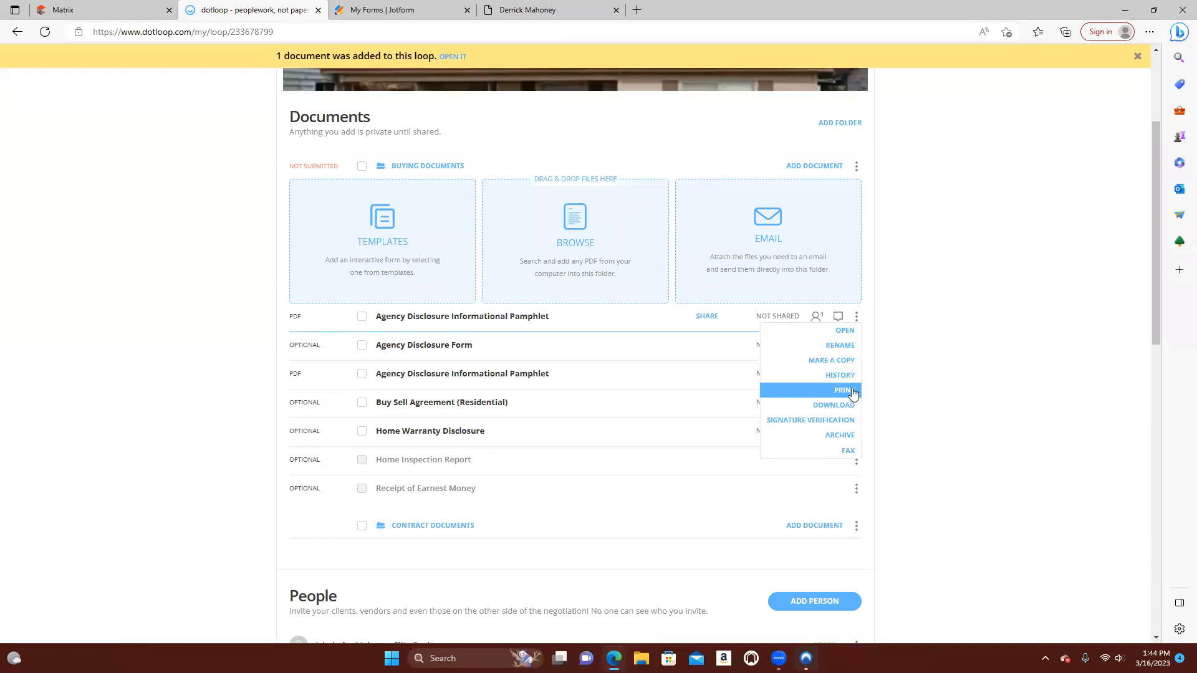
click(852, 435)
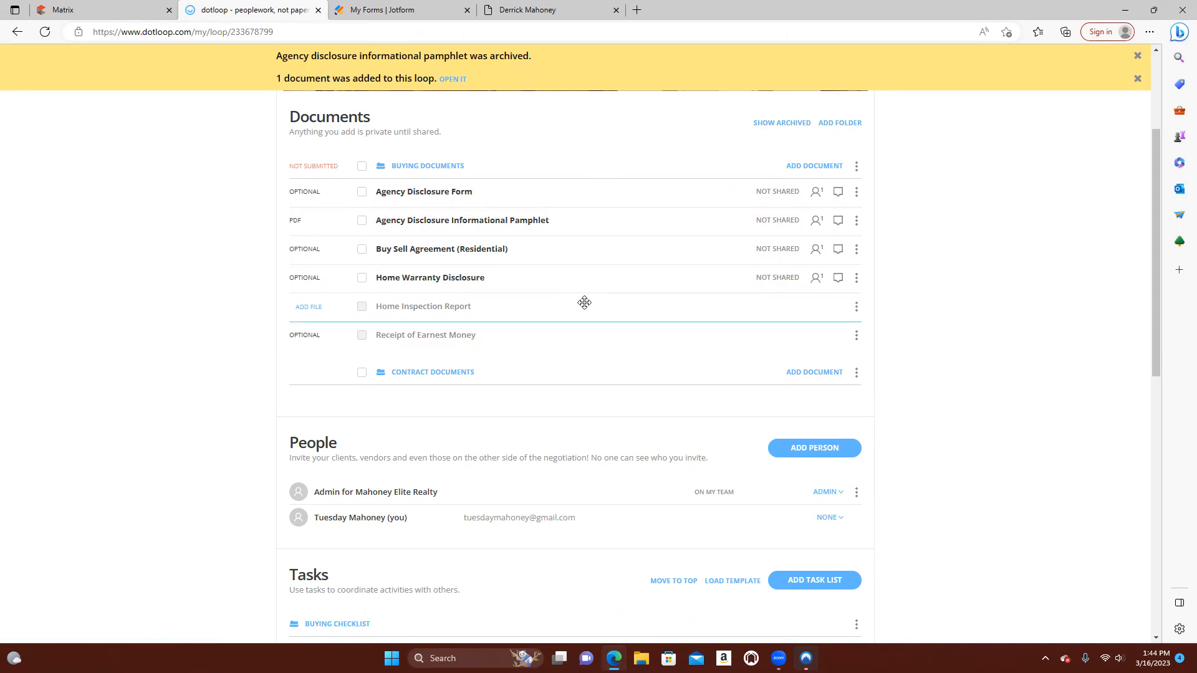
click(1137, 78)
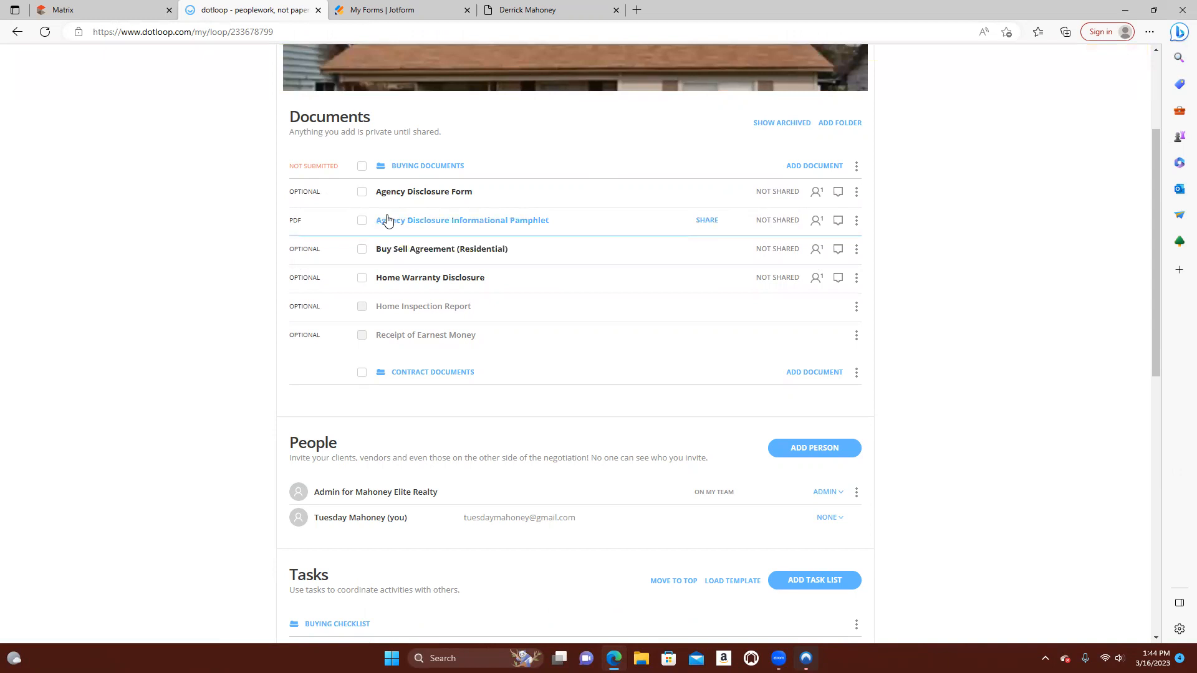
Select the Agency Disclosure Form and view the actions available for it
scroll(392, 214, up, 1)
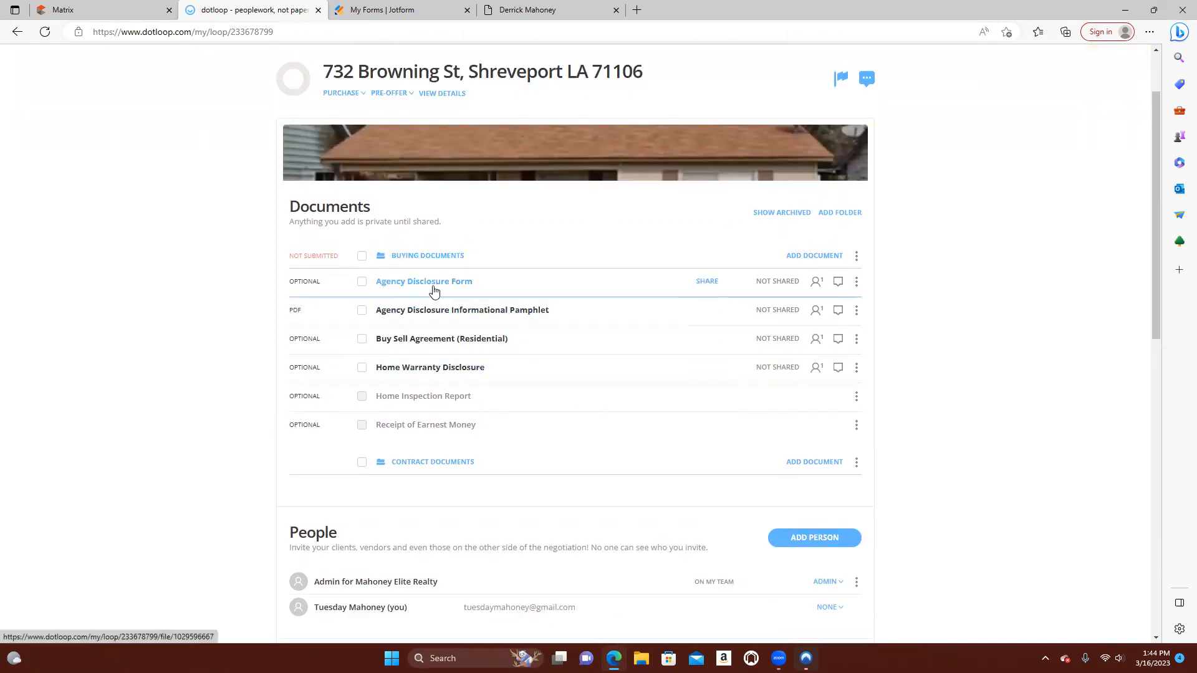
click(361, 282)
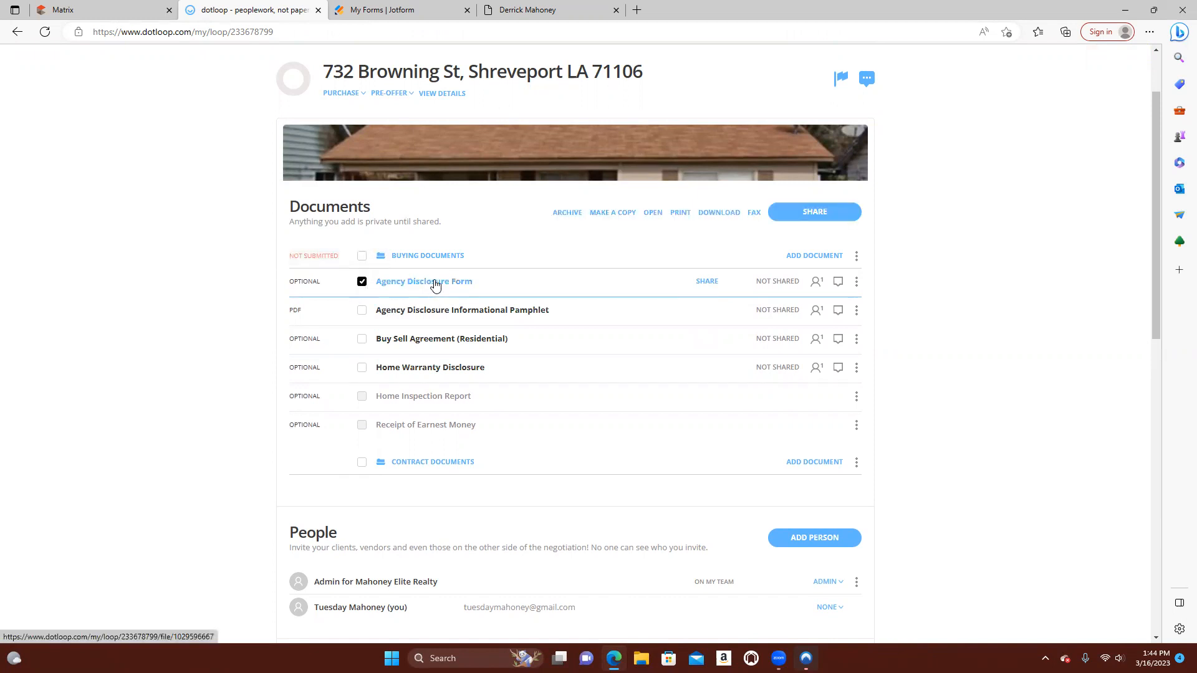
click(858, 286)
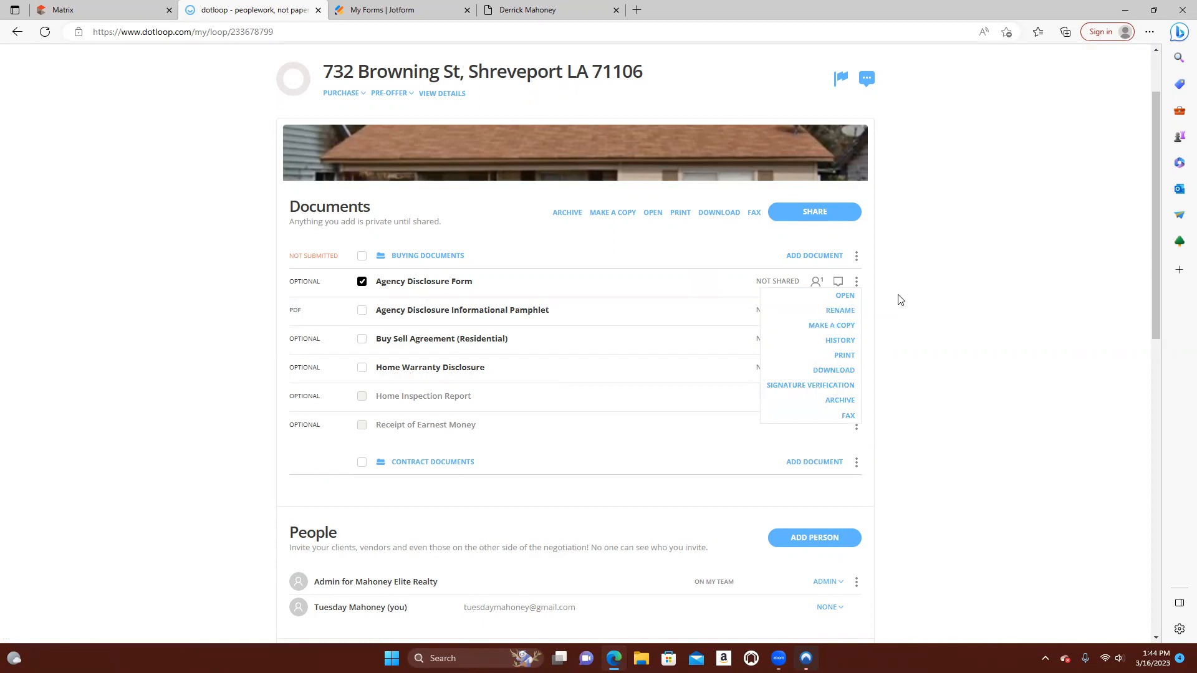
click(914, 295)
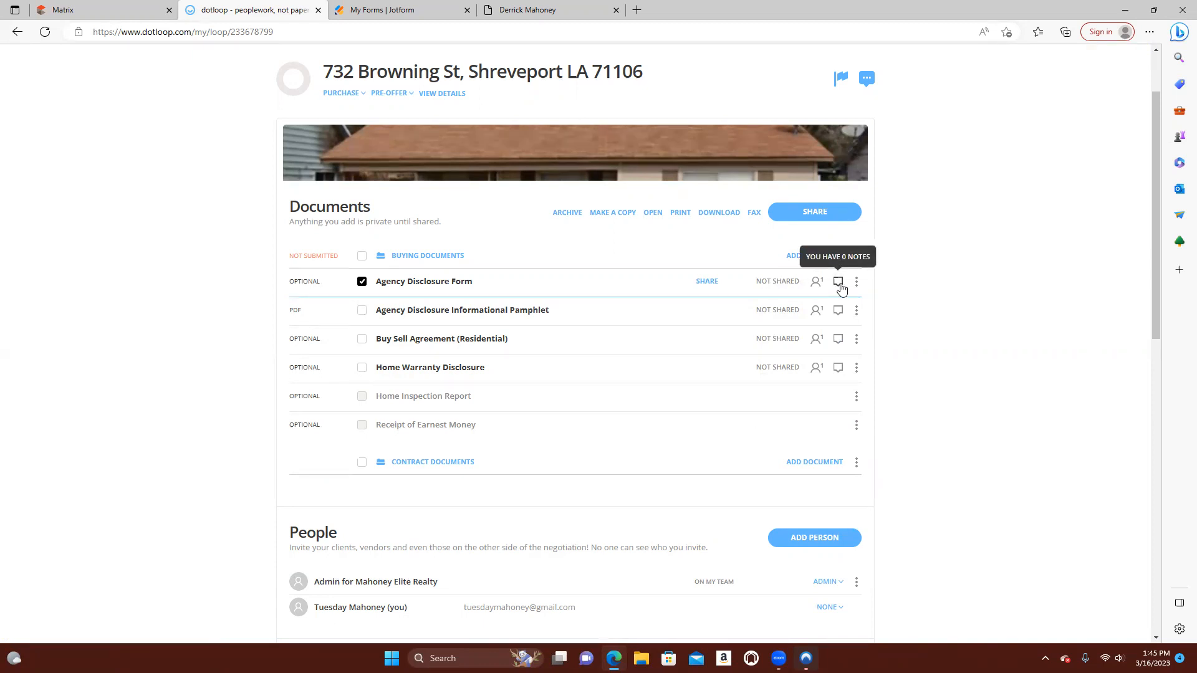
Open the Agency Disclosure Form and read through both of its pages
click(449, 282)
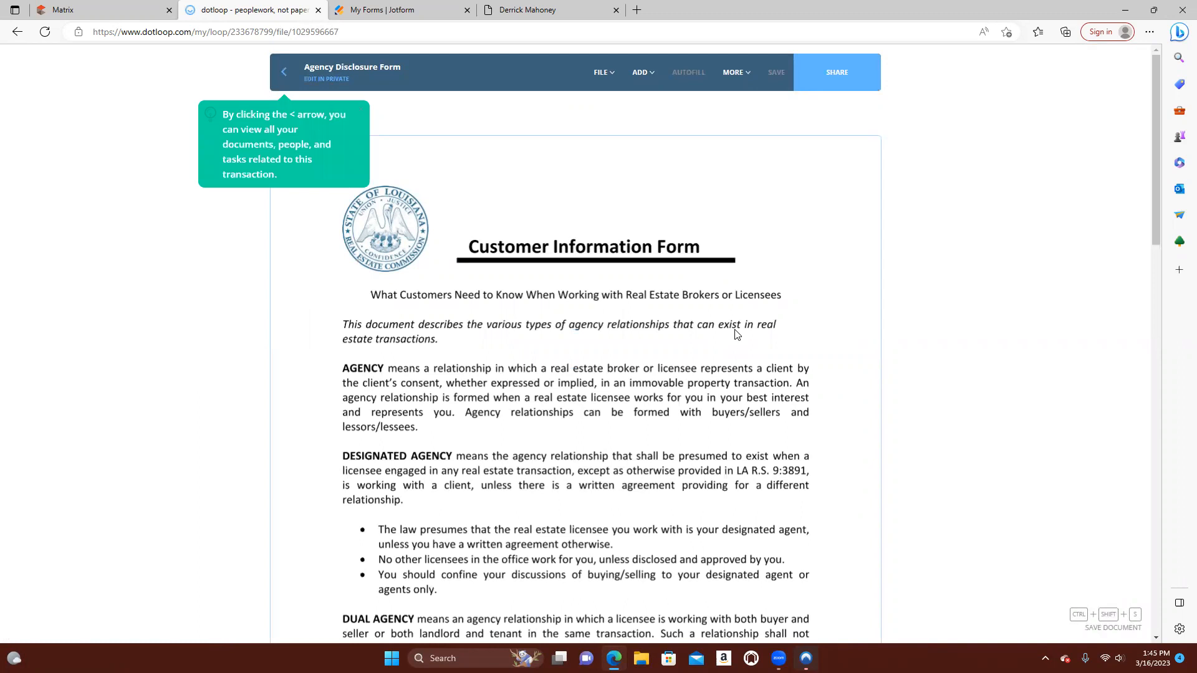
scroll(736, 335, down, 1)
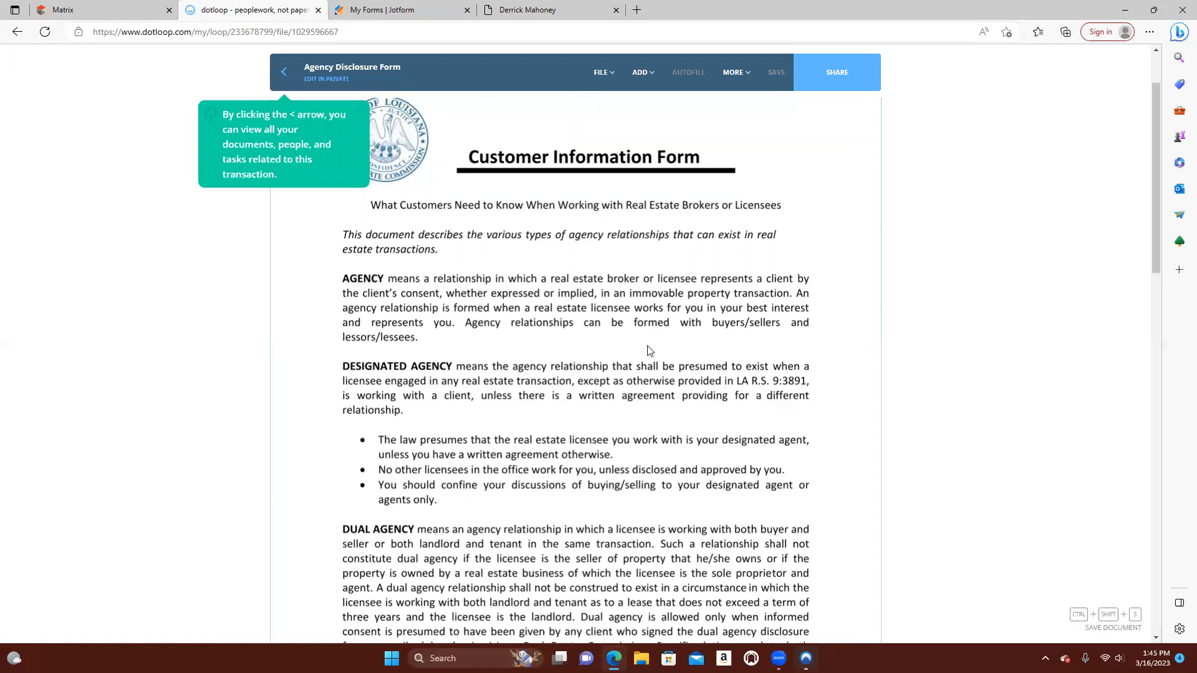
scroll(648, 351, down, 1)
scroll(649, 351, down, 1)
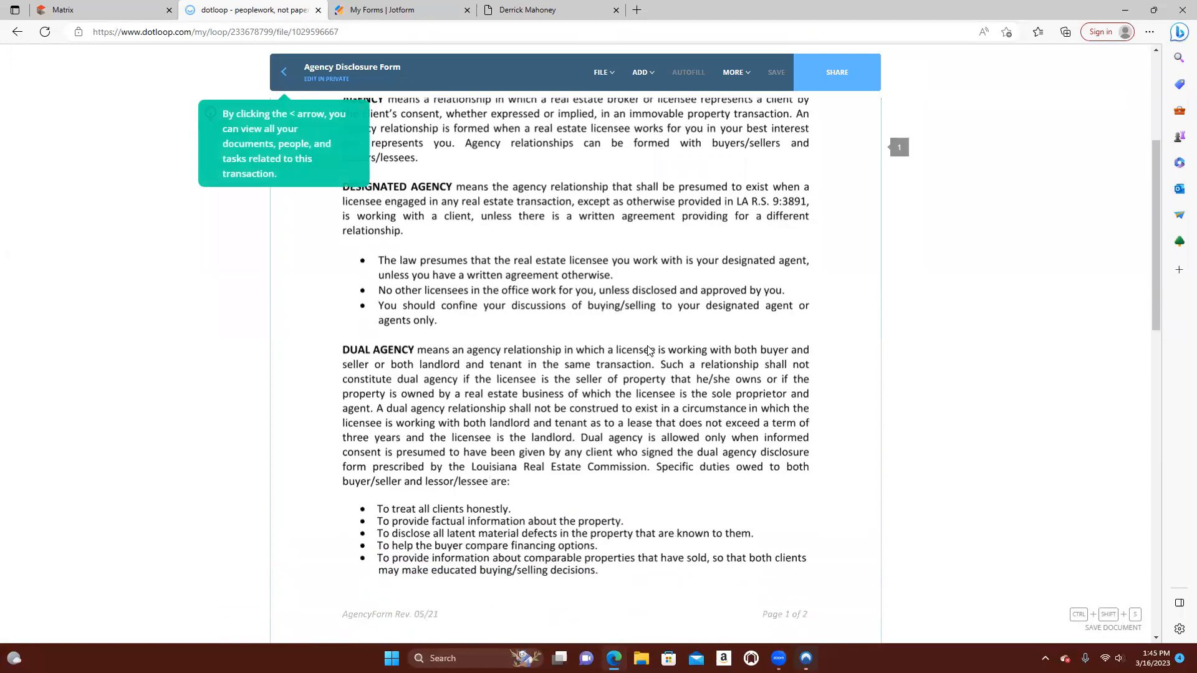
scroll(649, 351, up, 3)
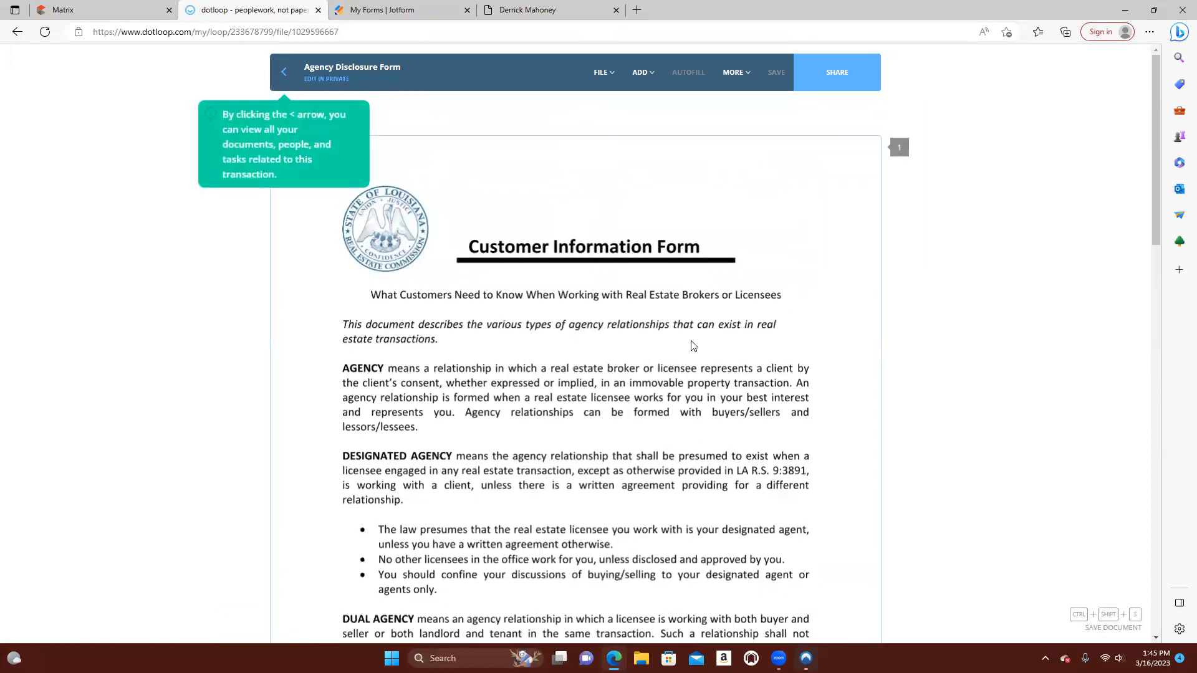
scroll(694, 346, down, 7)
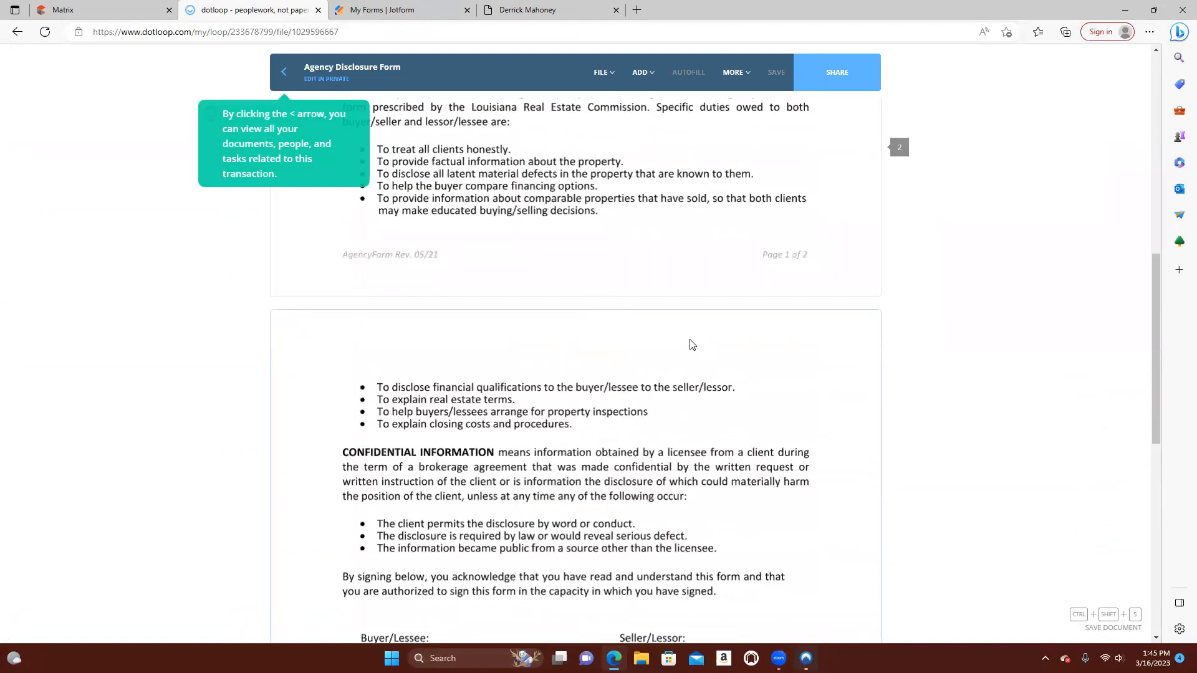
scroll(692, 345, down, 2)
scroll(692, 344, down, 1)
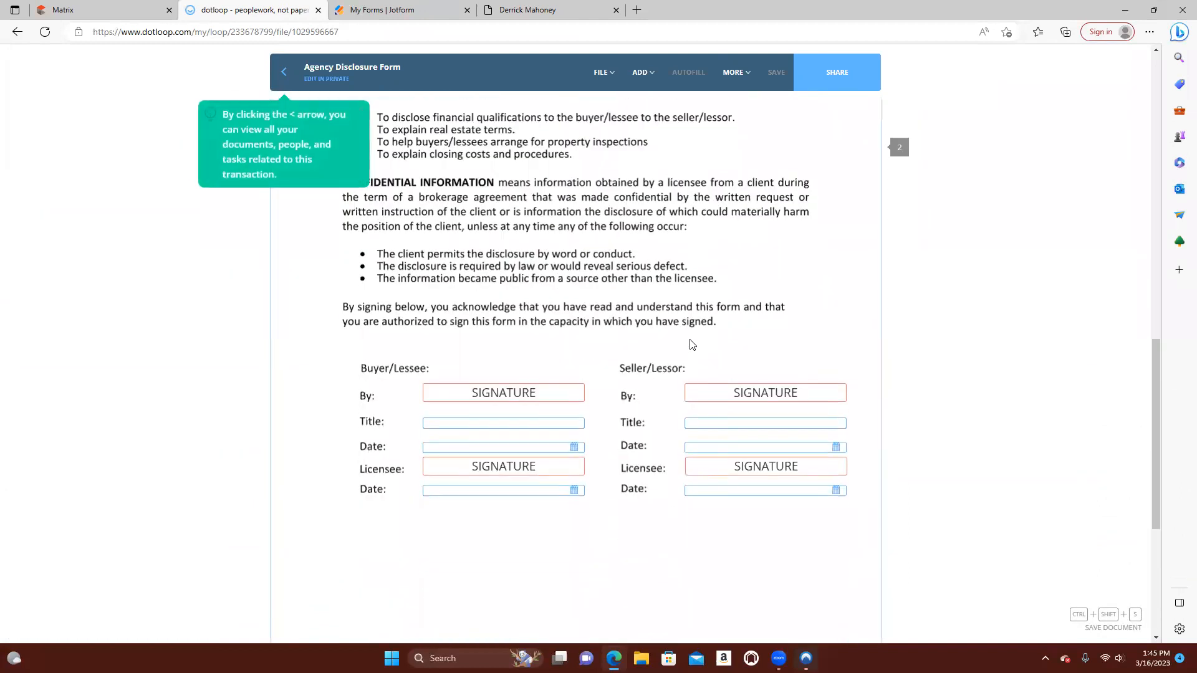
scroll(632, 393, down, 3)
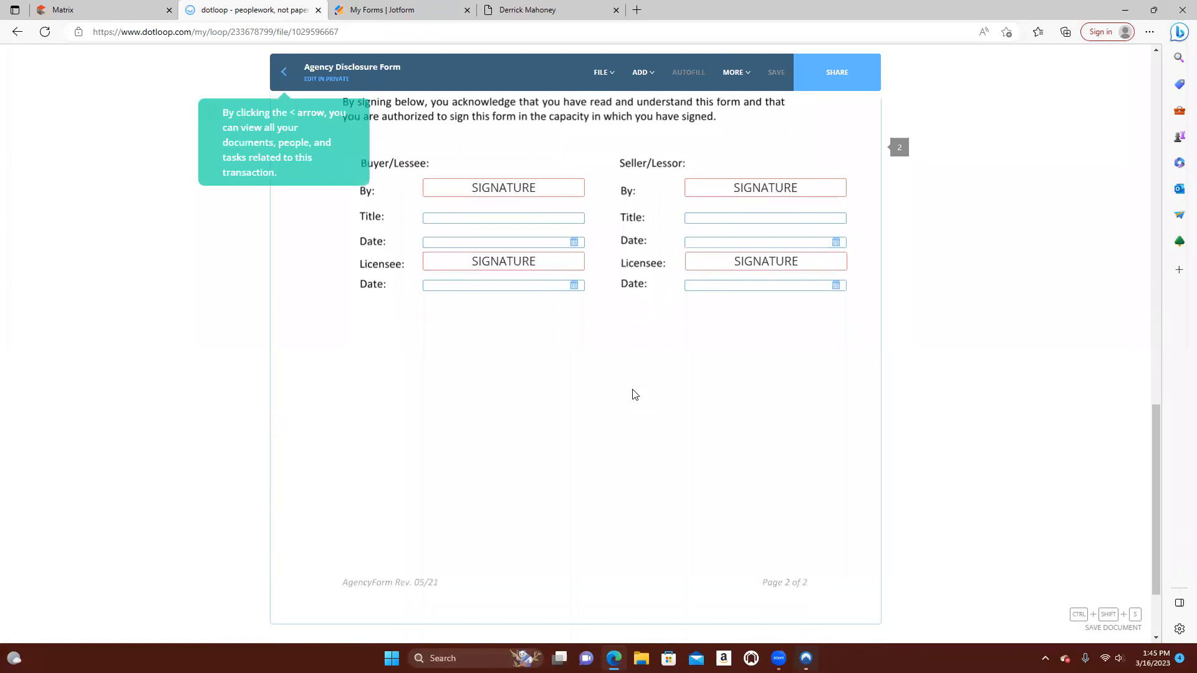
scroll(633, 393, down, 2)
scroll(633, 393, up, 4)
scroll(632, 394, up, 15)
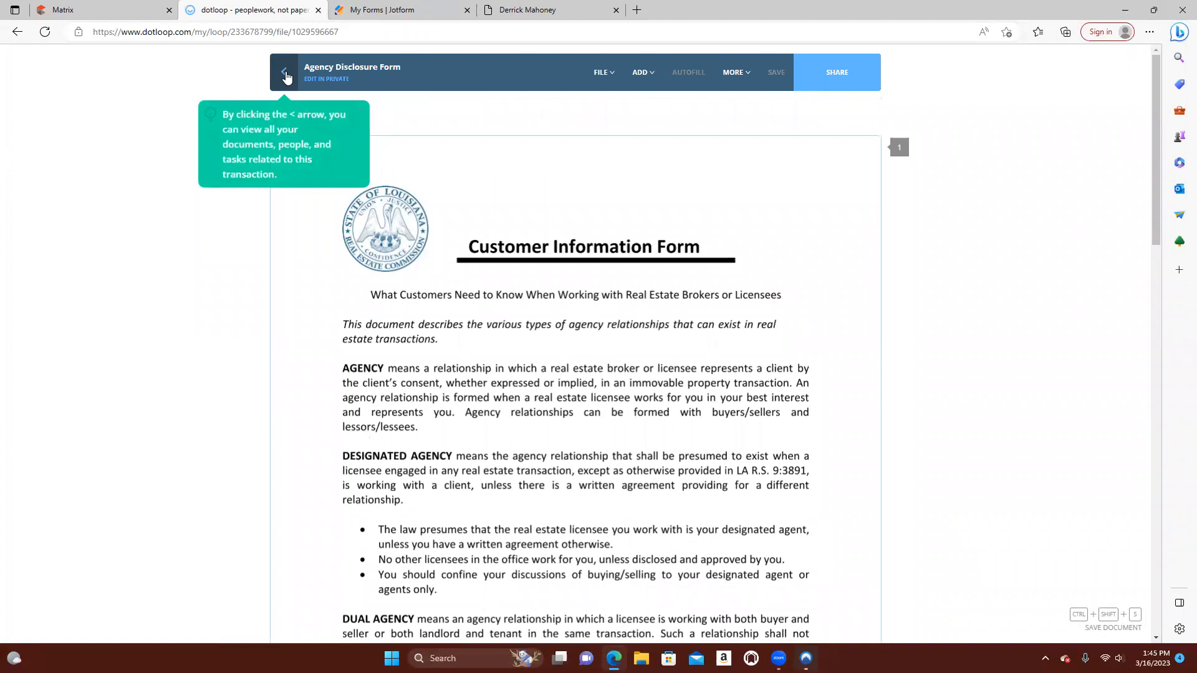
Check the signature, title and date fields on the form's second page and return to the loop
scroll(742, 509, down, 7)
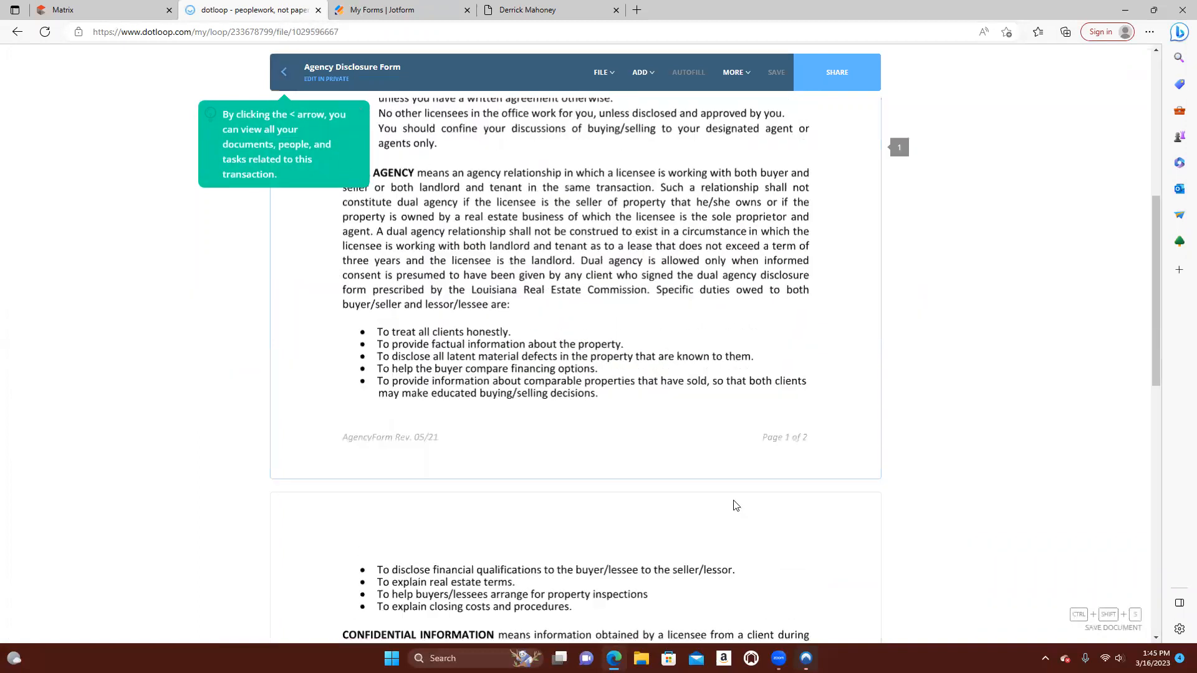
scroll(734, 504, down, 10)
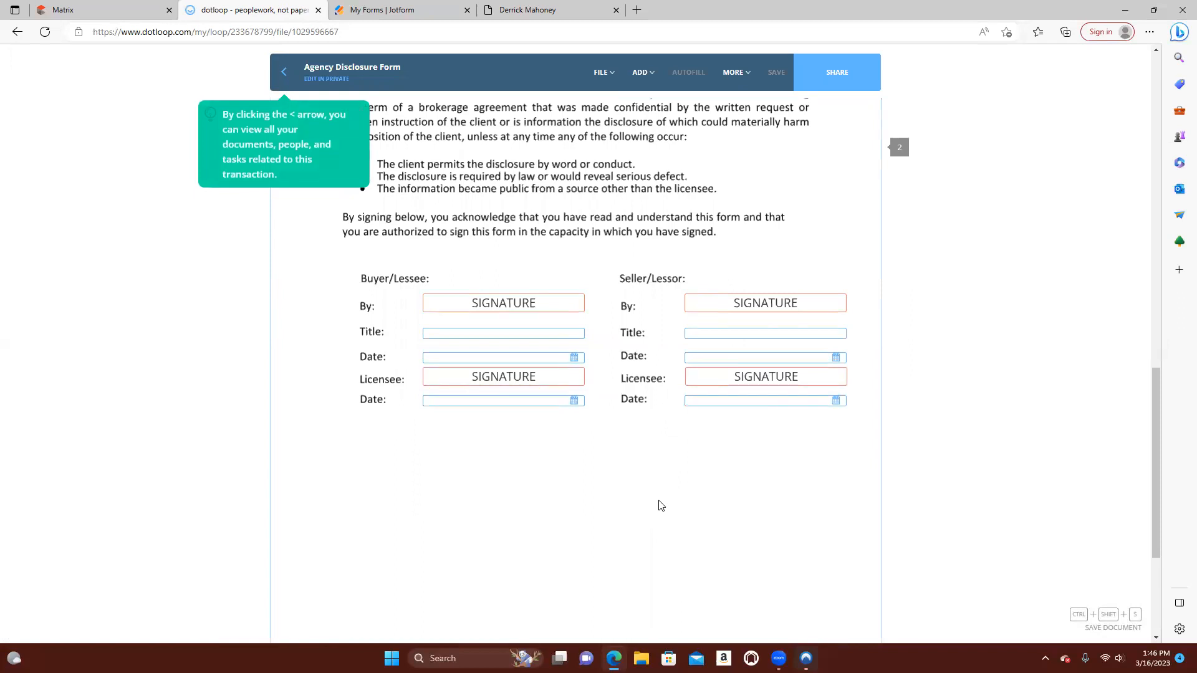
click(522, 312)
scroll(624, 424, up, 15)
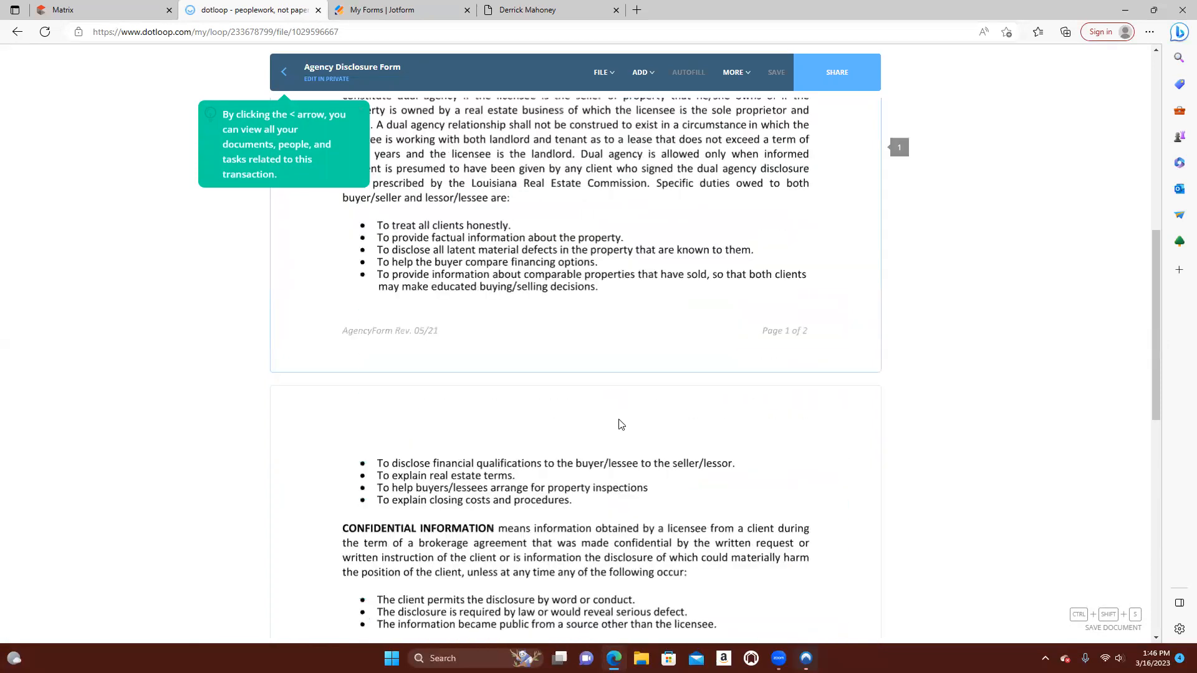
scroll(342, 203, up, 2)
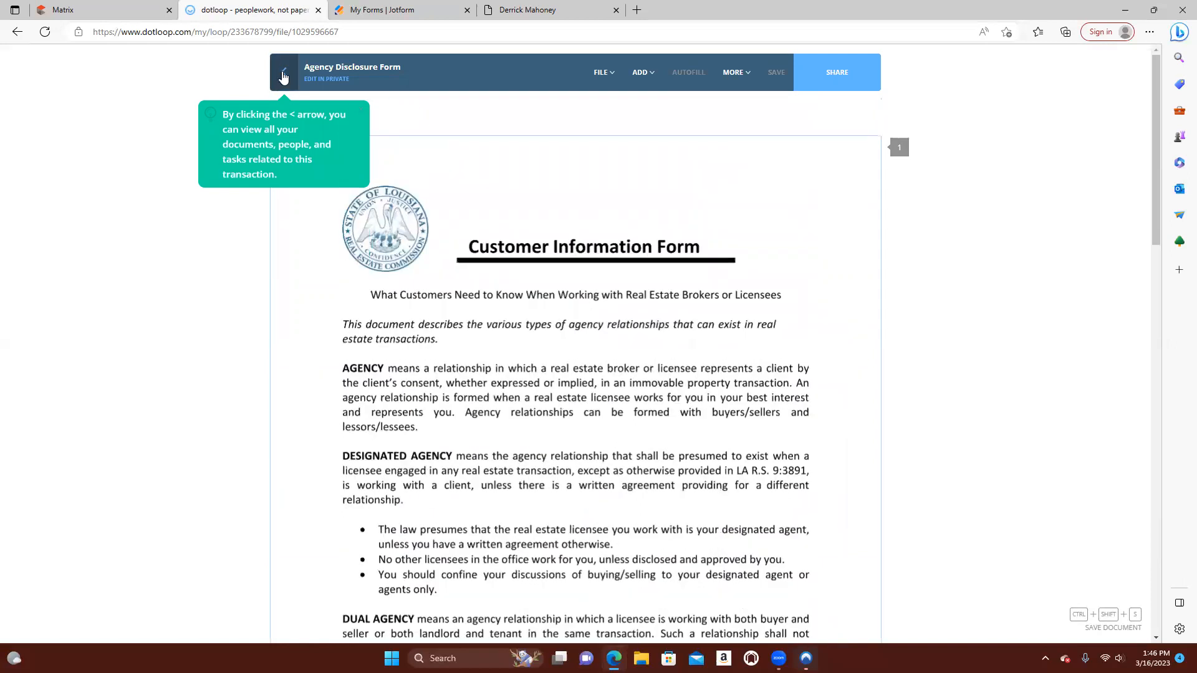
click(284, 76)
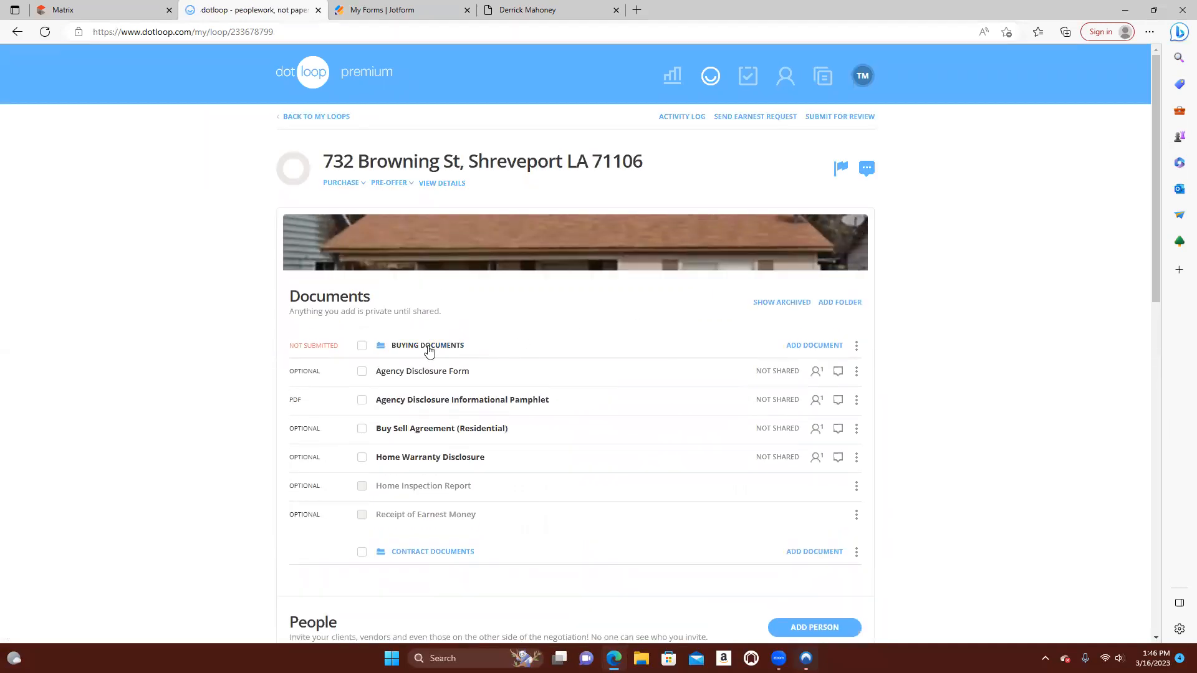
Collapse the Buying Documents folder and review the loop's People and Tasks sections
click(429, 347)
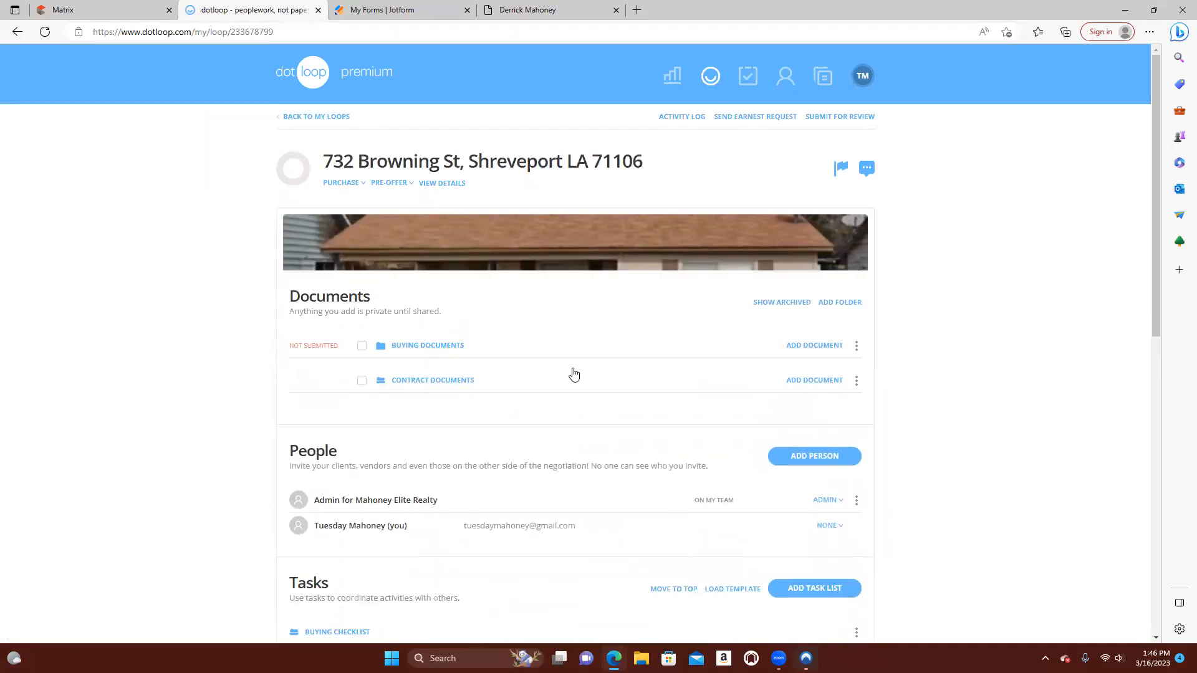
scroll(413, 399, down, 2)
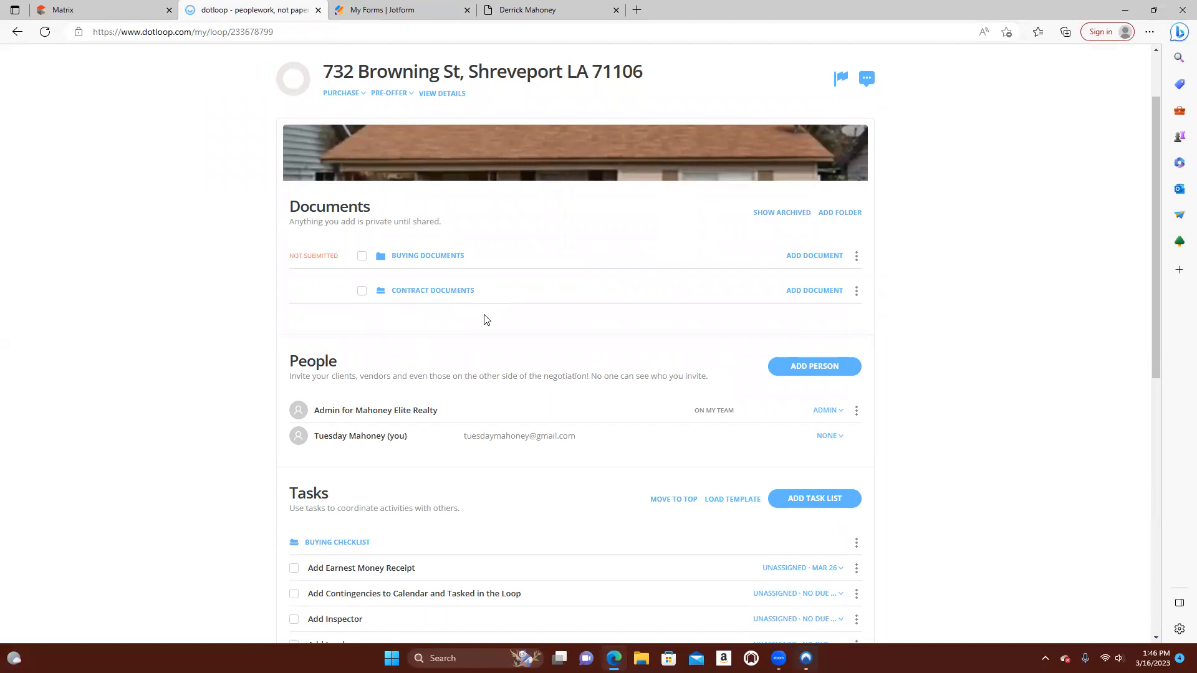
scroll(486, 320, down, 2)
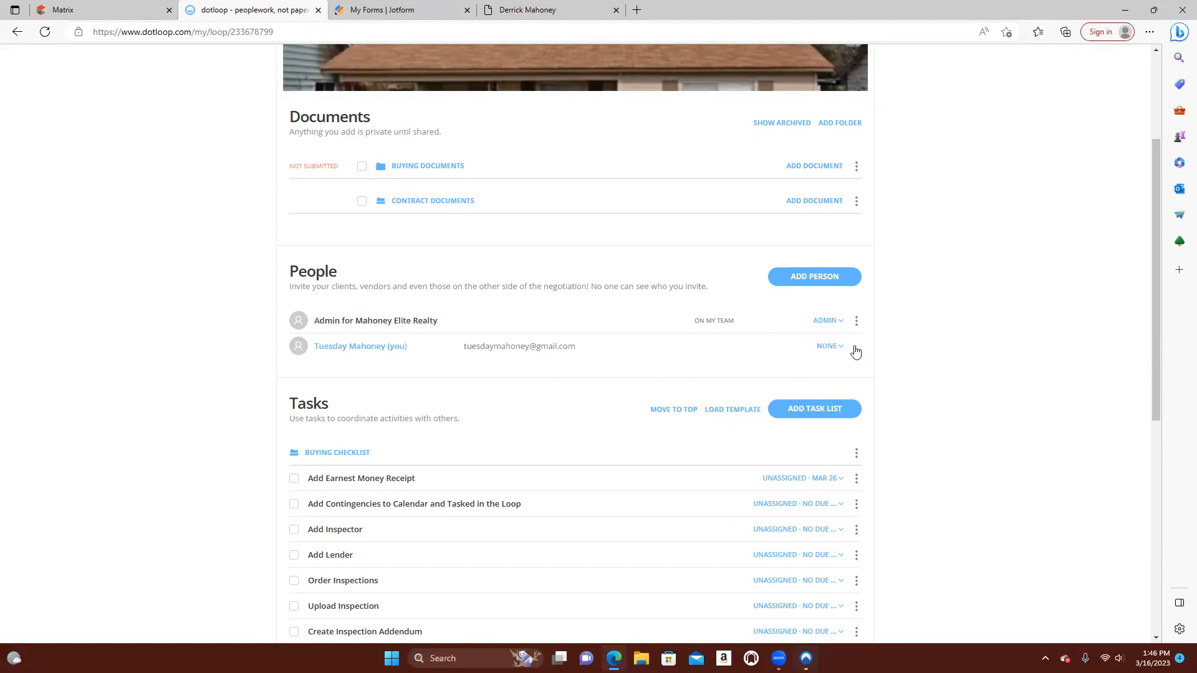
Start adding a person to the loop and enter the person's full name with a capitalized first name
click(814, 277)
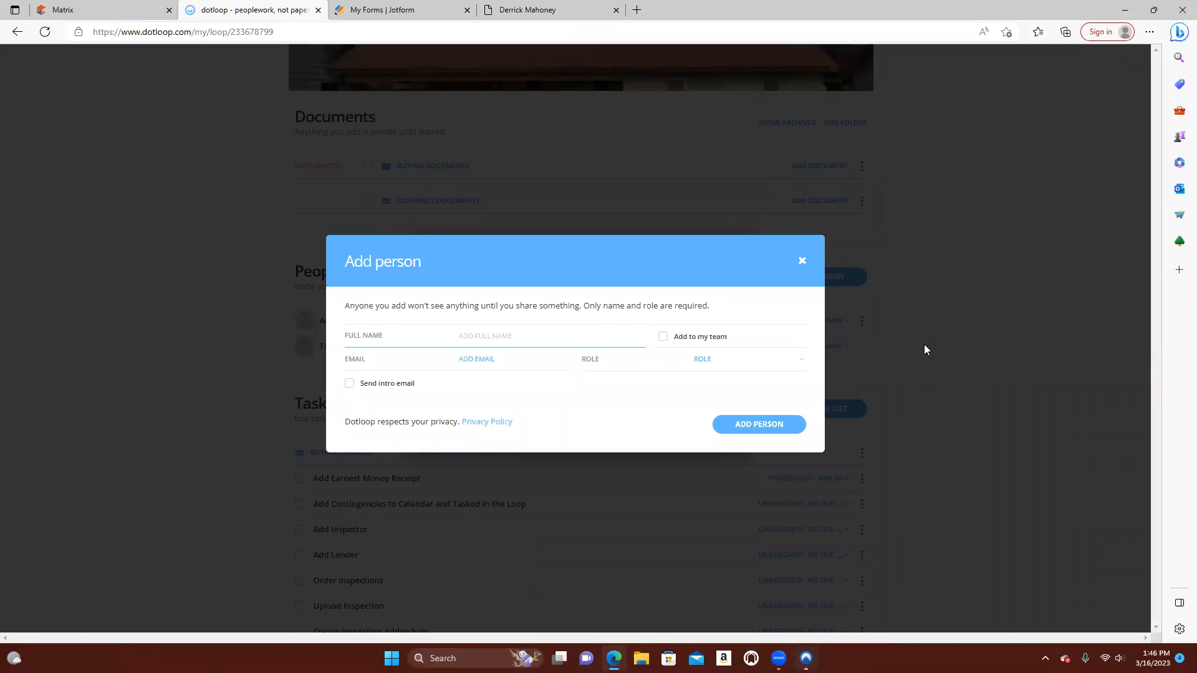
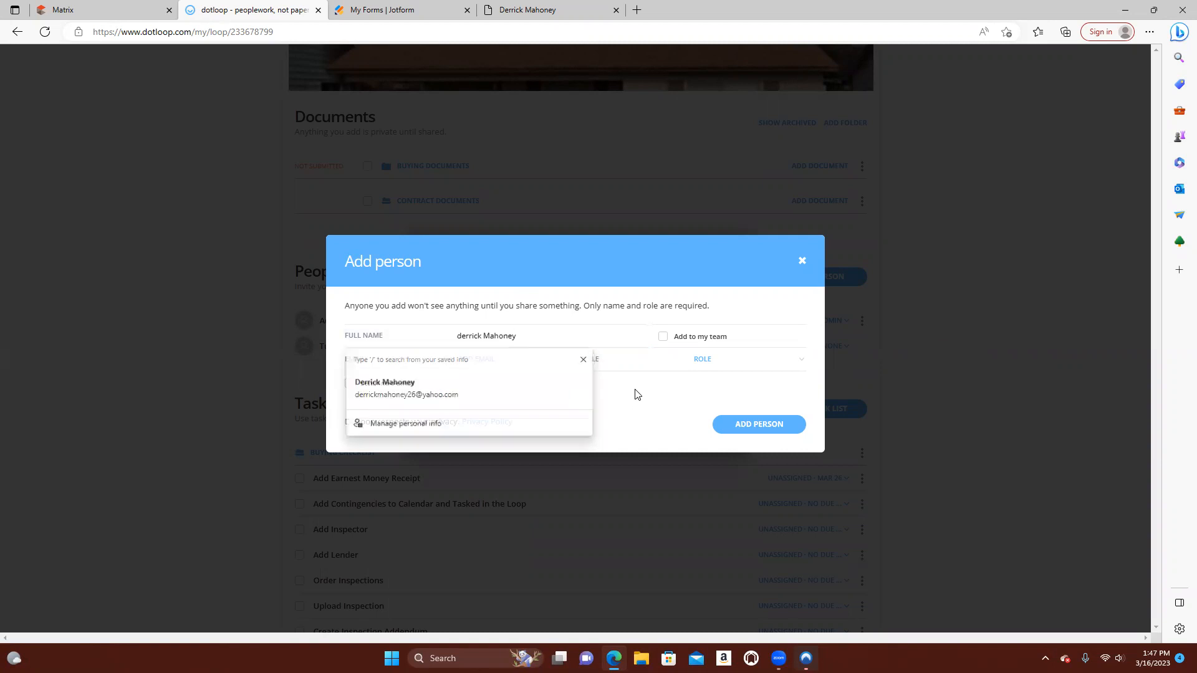
click(509, 360)
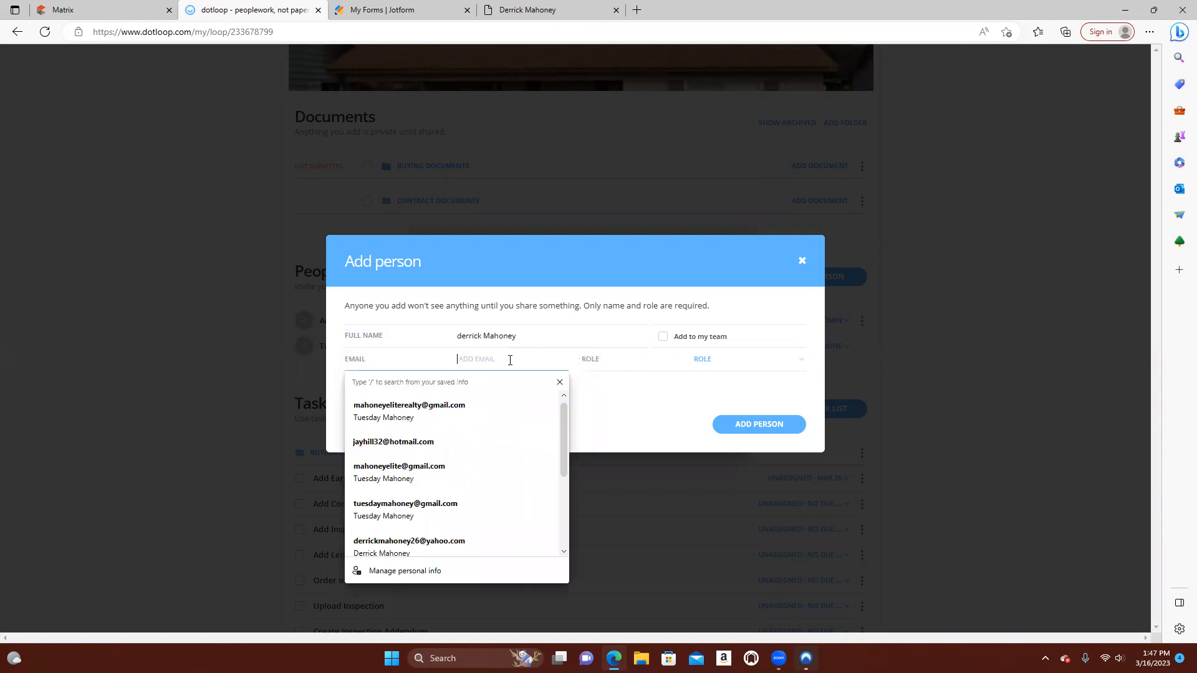
click(465, 333)
key(BackSpace)
text(D)
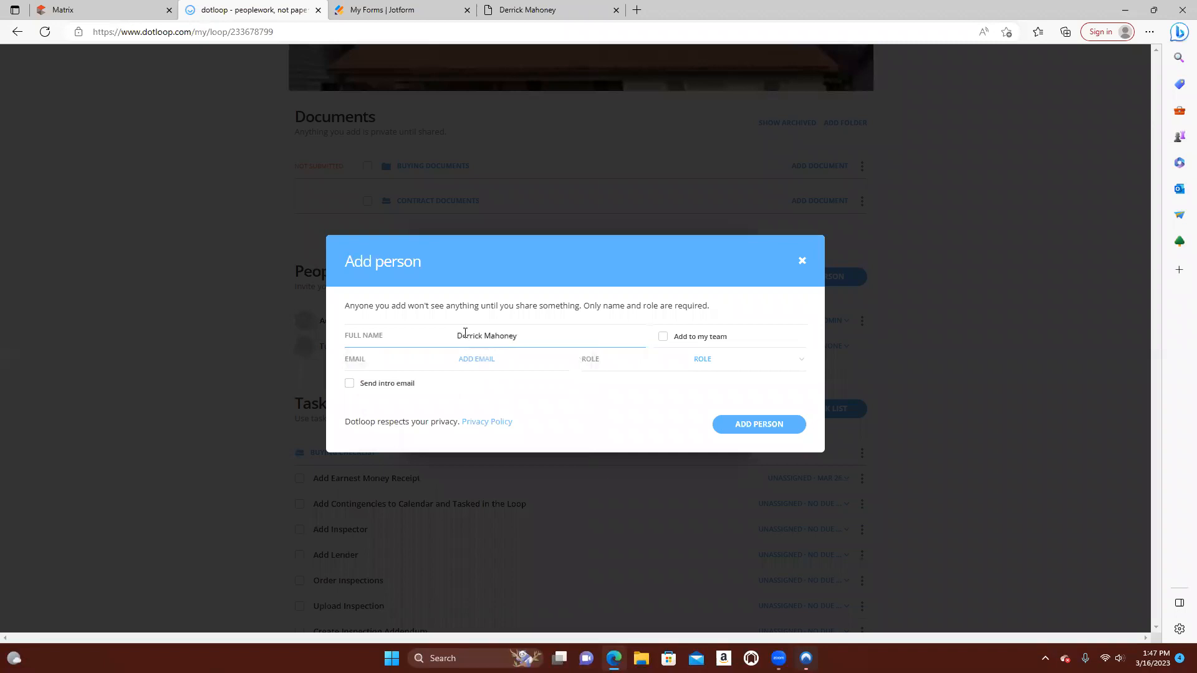
Fill in the new person's e-mail address
click(480, 361)
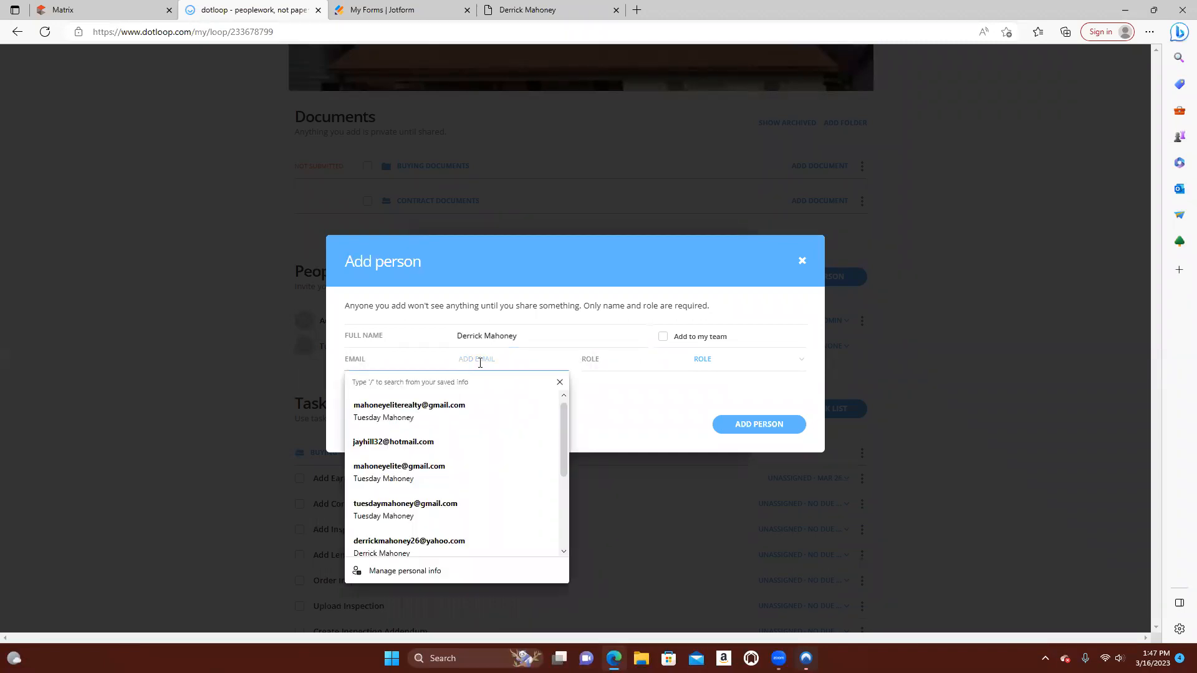
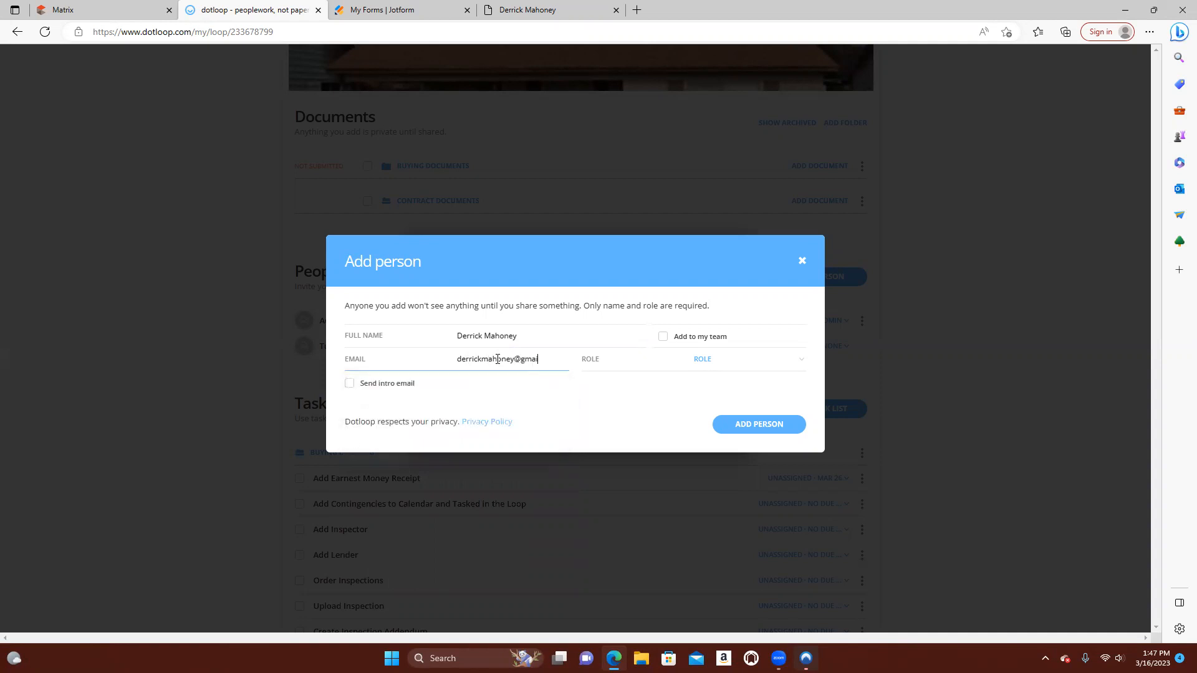
Give the new person the Listing Agent role and add them to the loop
click(772, 360)
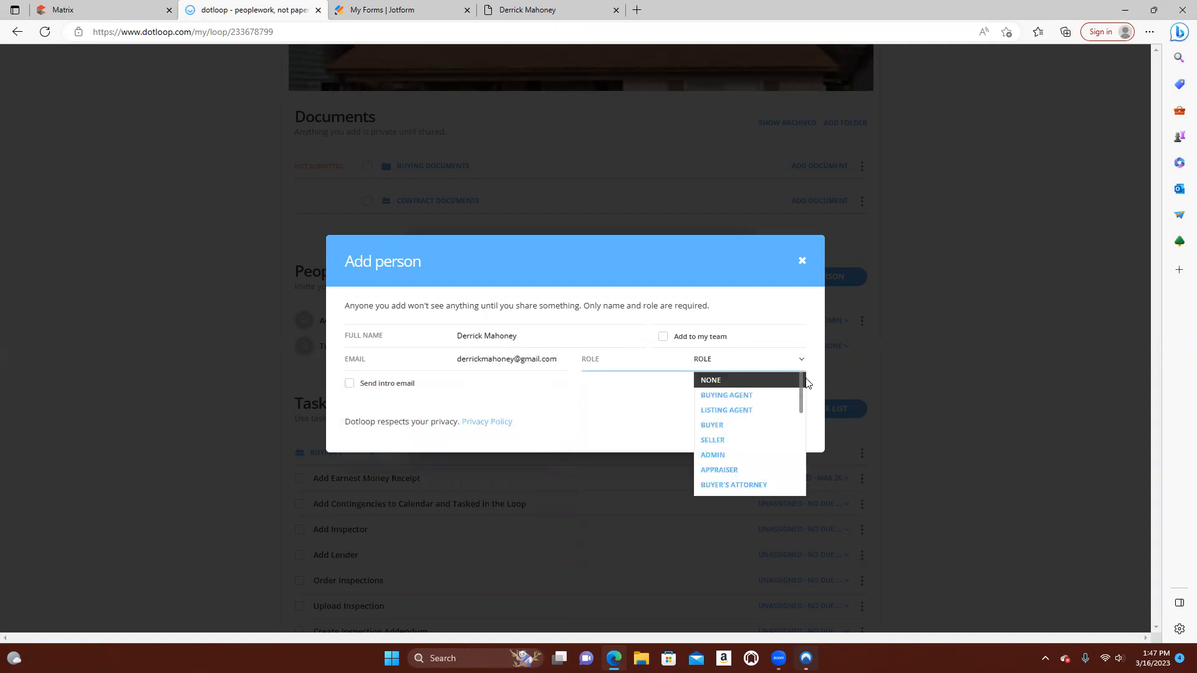
click(739, 416)
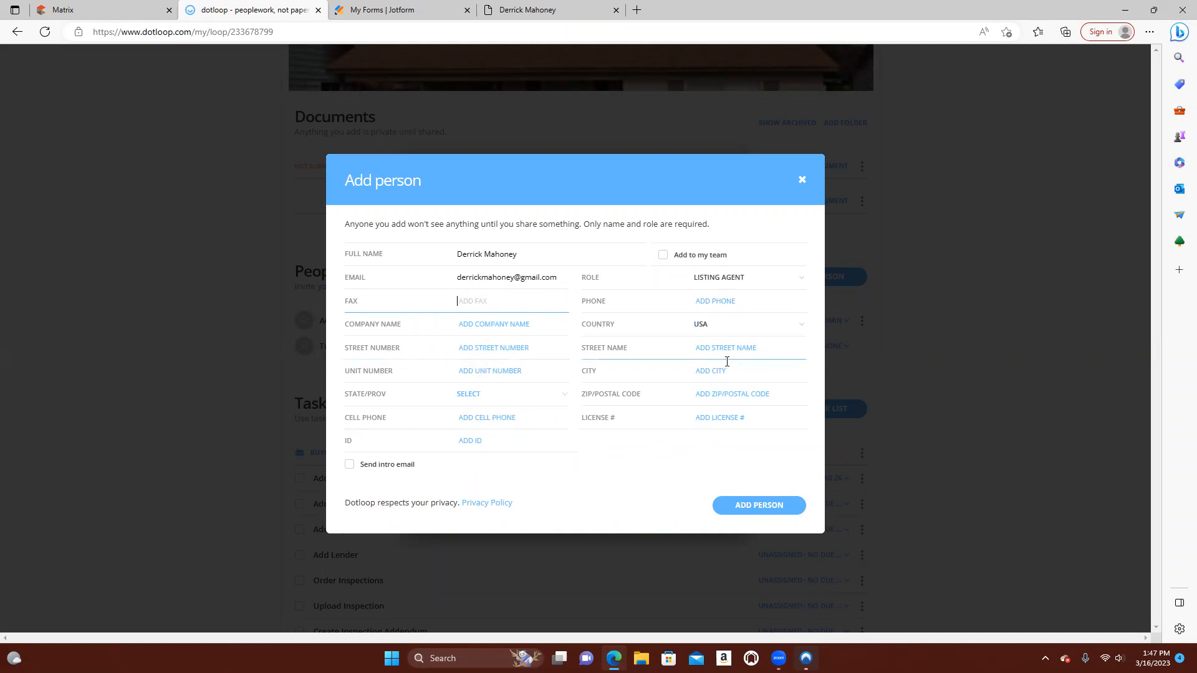
click(779, 506)
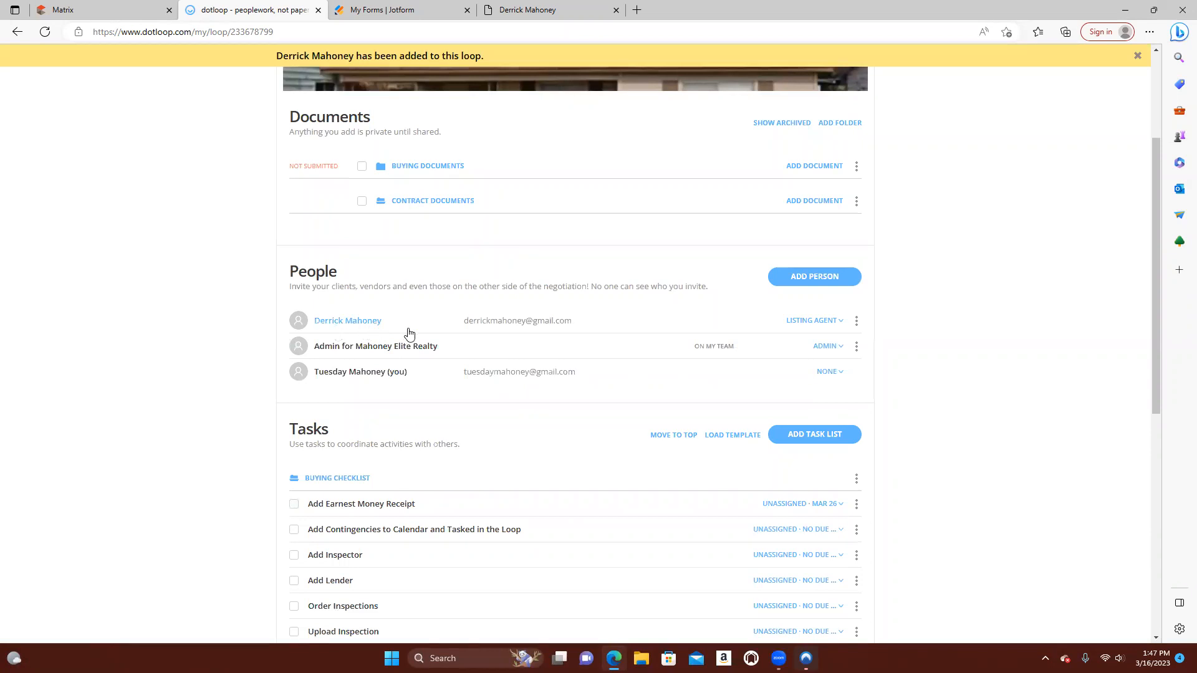
View the roles available for the loop owner and remove the listing agent from the loop's people
click(841, 375)
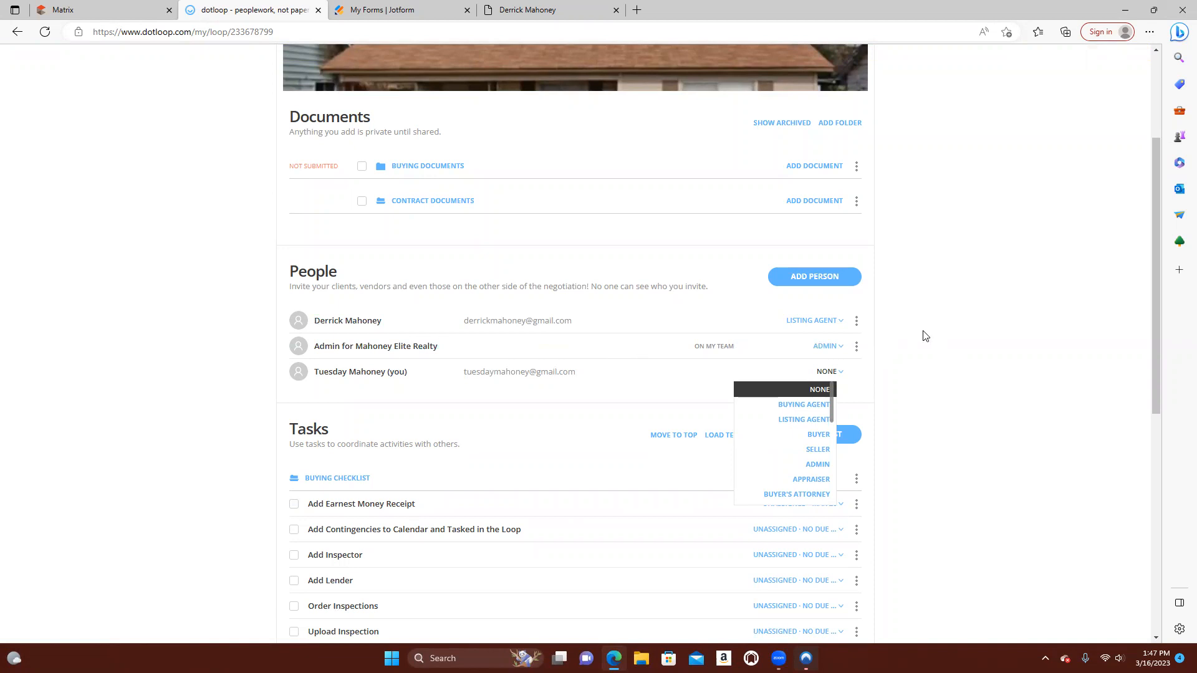
click(857, 323)
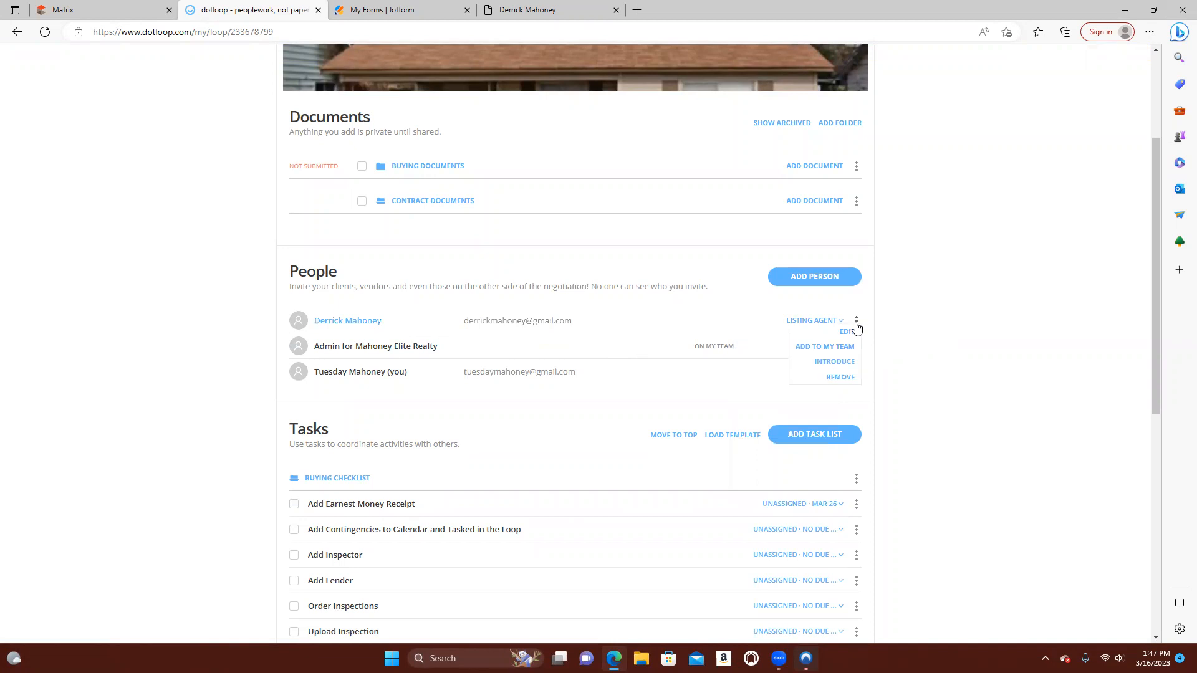
click(852, 379)
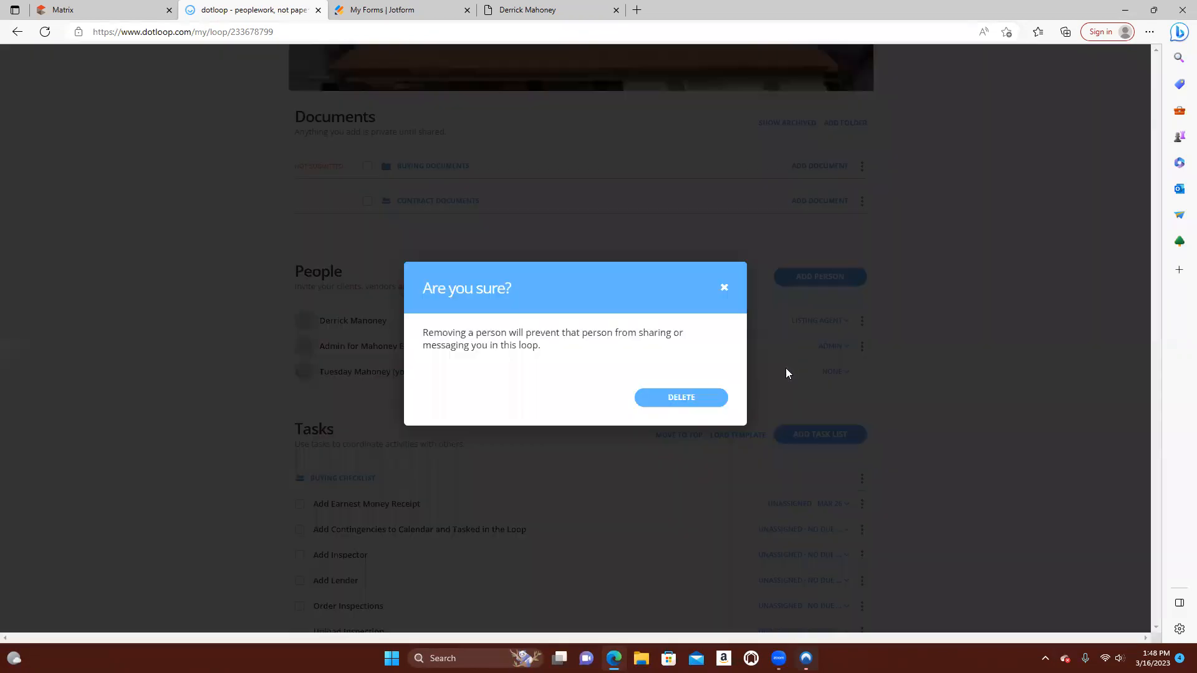
click(682, 399)
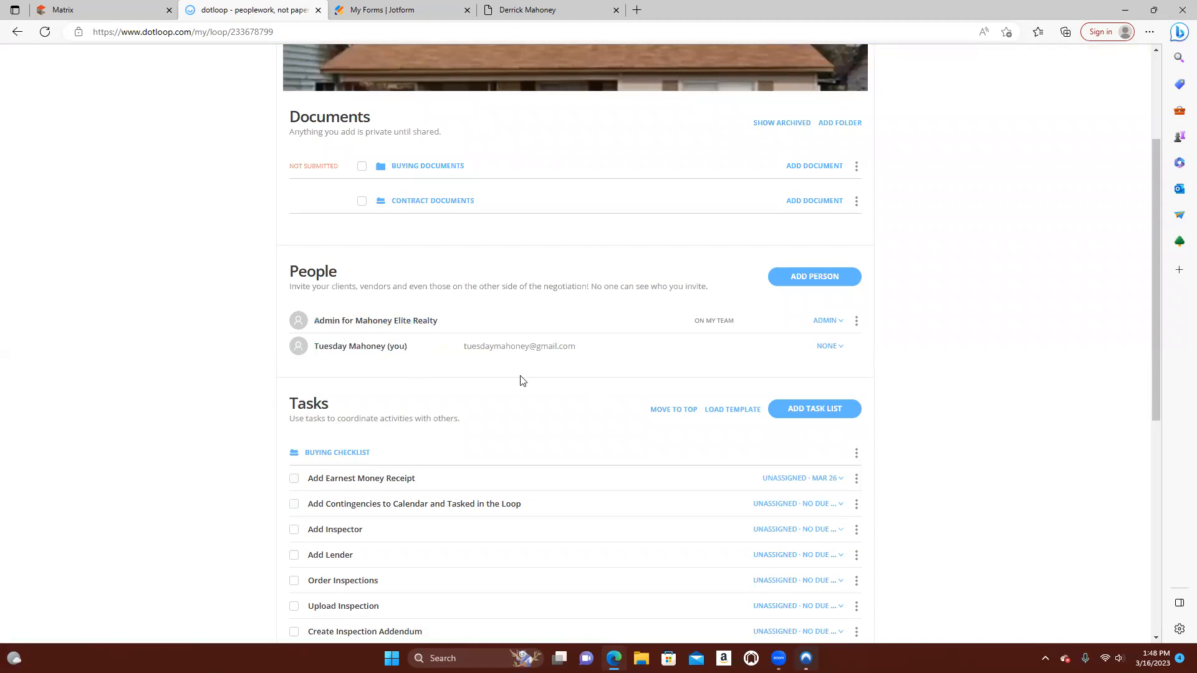
Mark the Add Lender task in the Buying Checklist as complete and set its due date to this week
scroll(522, 380, down, 2)
scroll(522, 374, down, 3)
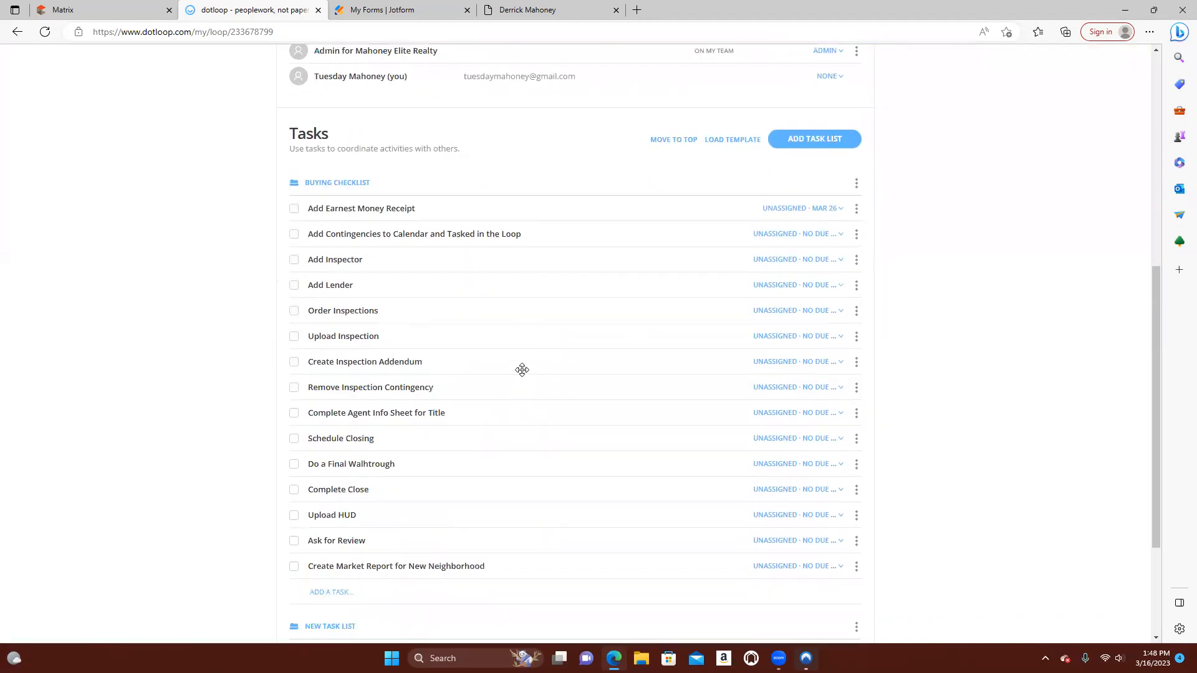
scroll(523, 370, down, 2)
scroll(518, 349, up, 3)
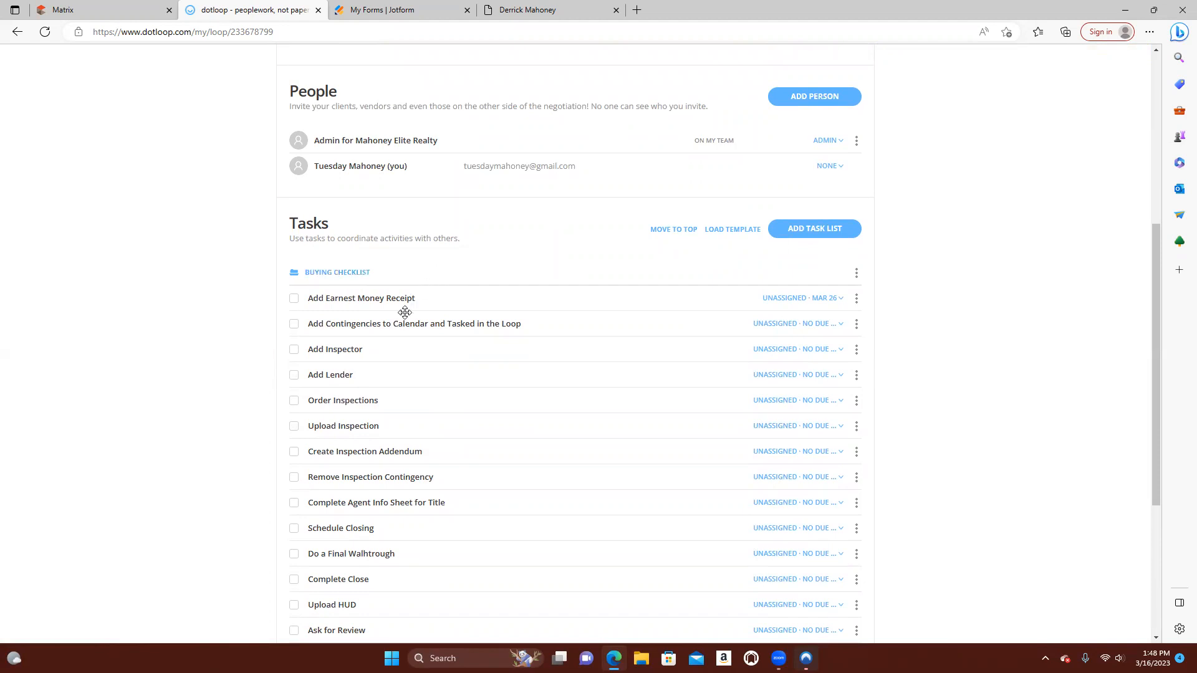
scroll(364, 312, down, 3)
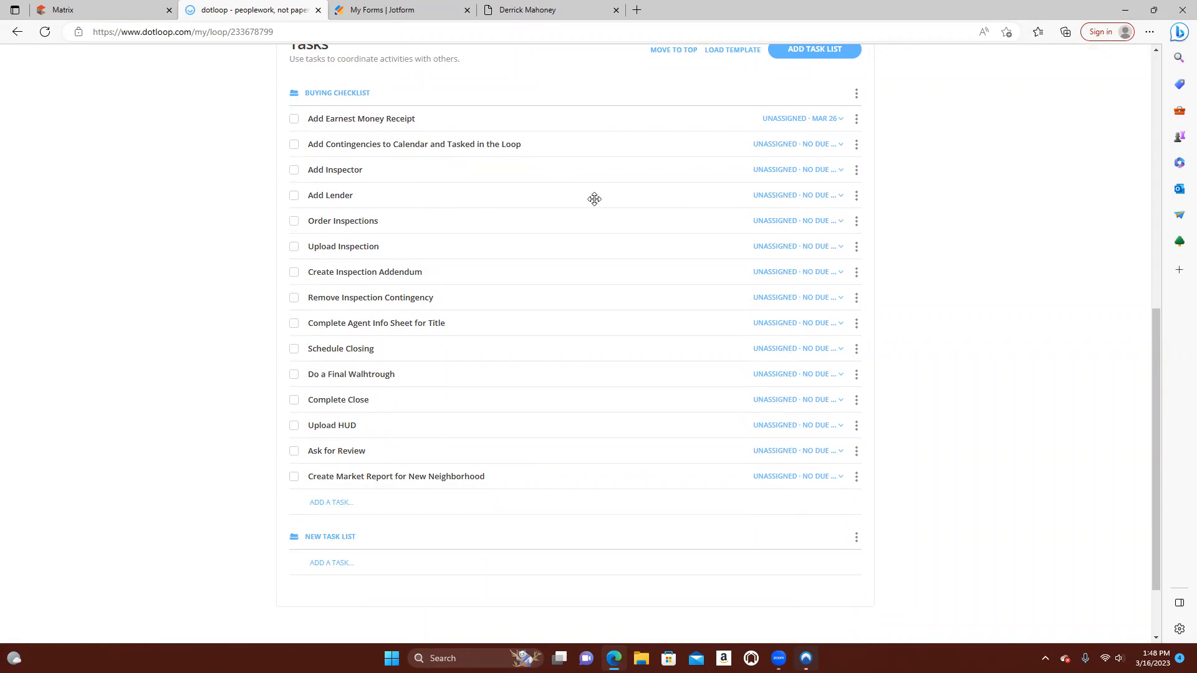
click(293, 196)
click(840, 197)
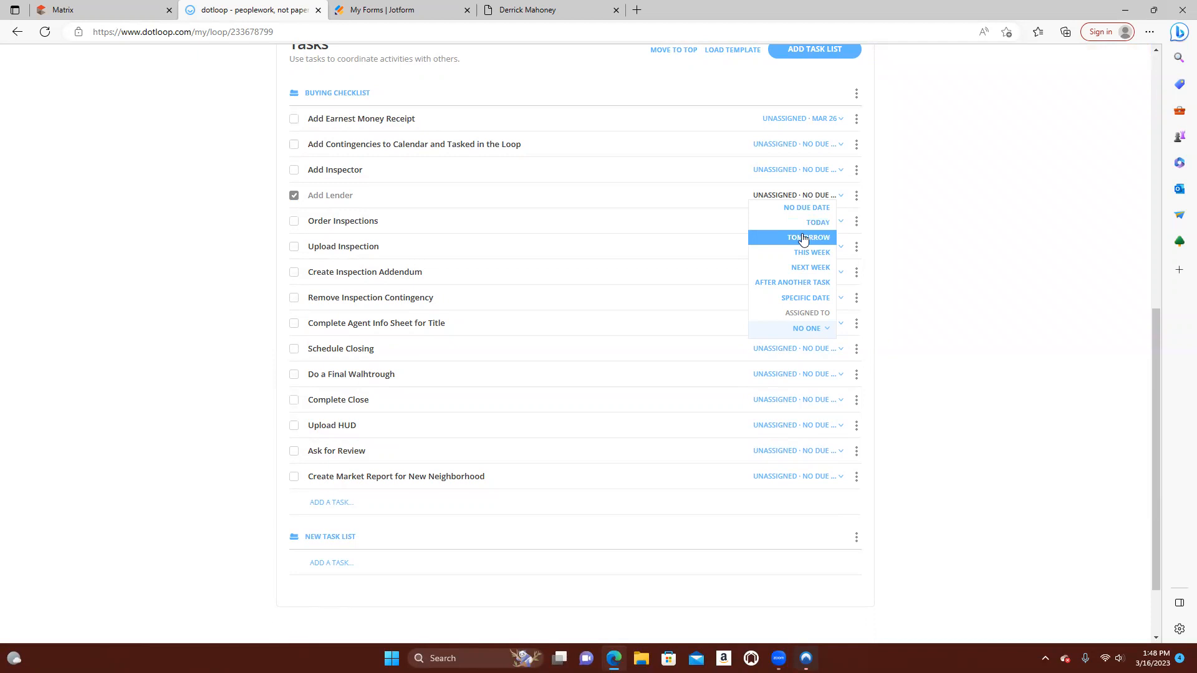
click(815, 253)
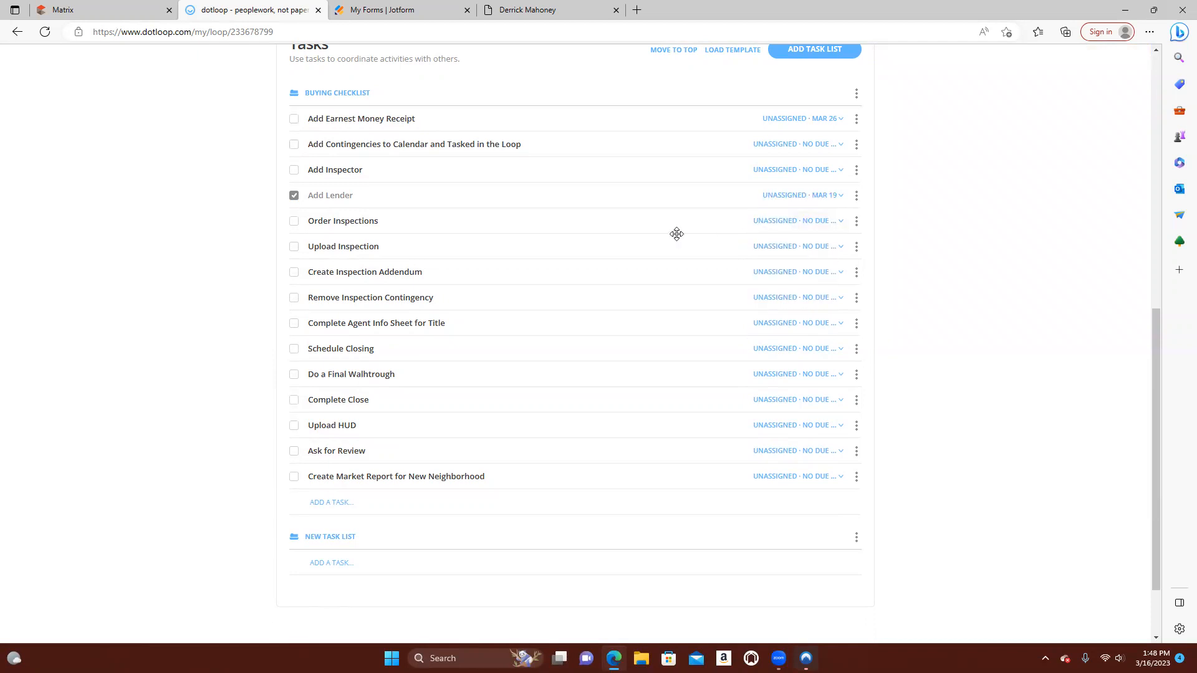
Assign the Add Lender task to the loop owner
click(792, 197)
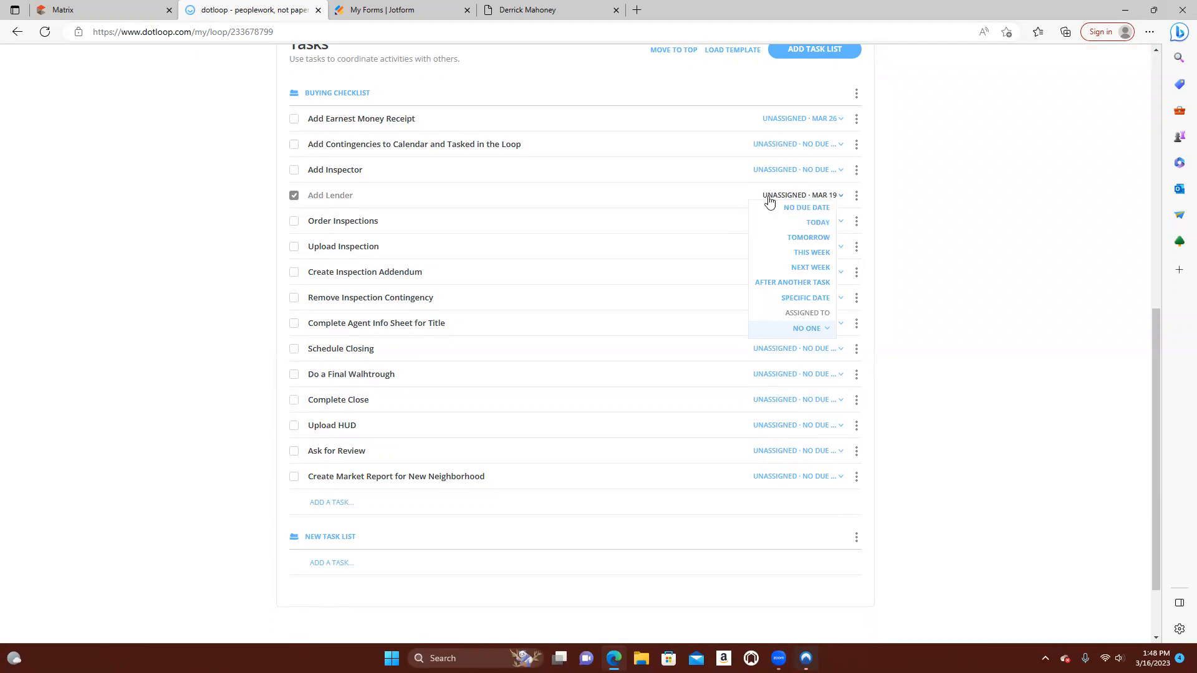
click(817, 329)
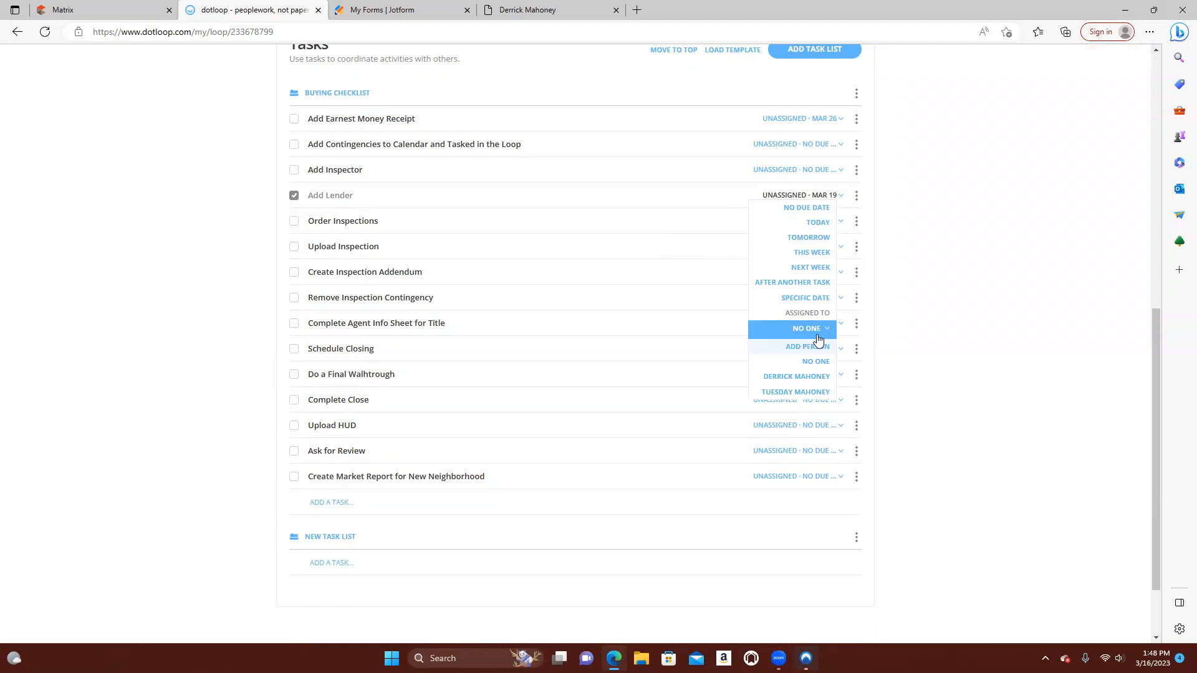
click(817, 391)
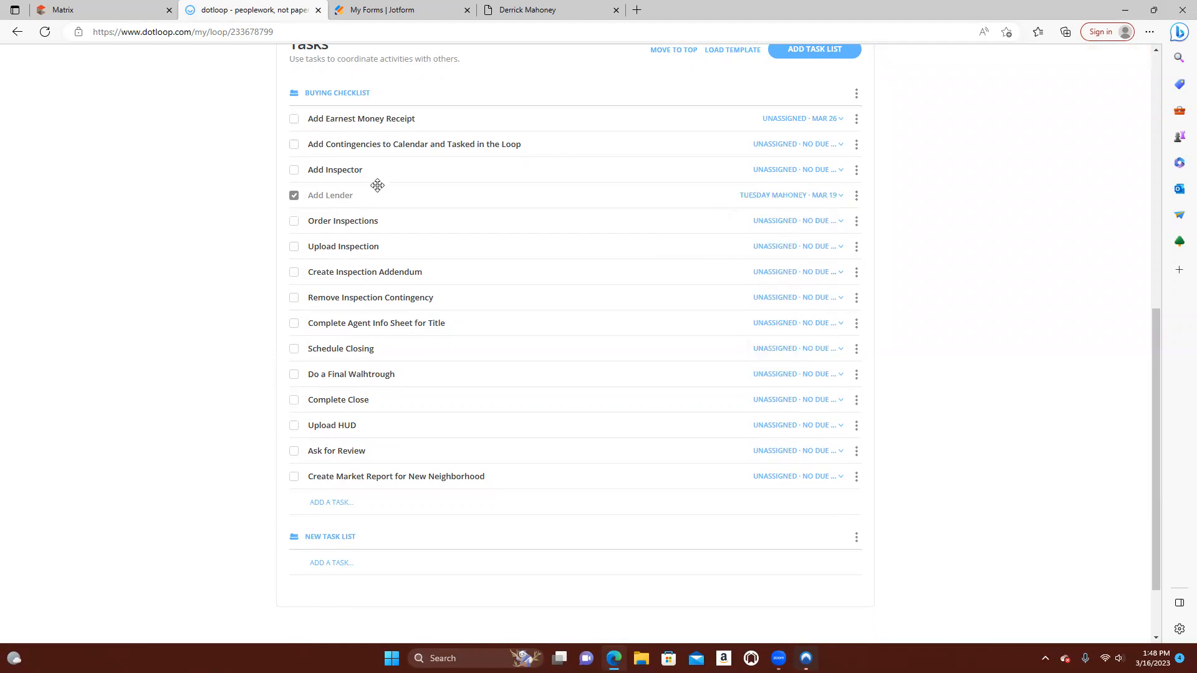
Check the actions available for the Add Lender task and mark the task as not complete again
drag(340, 195, 358, 196)
click(858, 197)
click(858, 197)
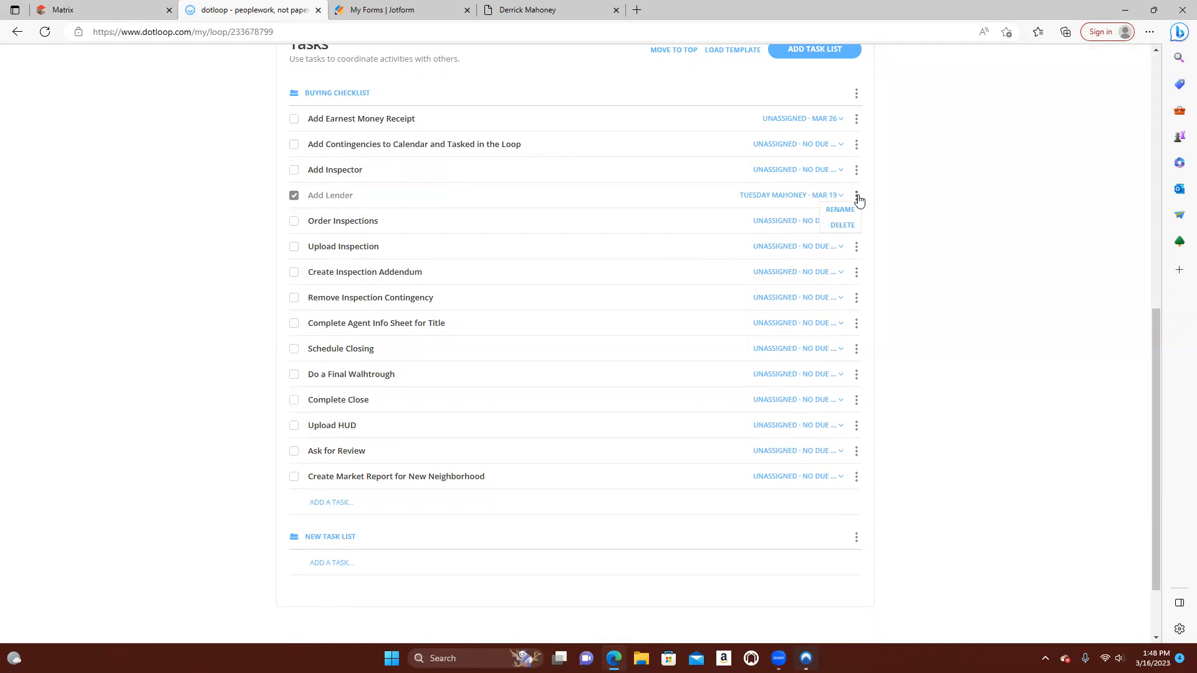
click(329, 196)
Review the checklist tasks and collapse the Buying Checklist
scroll(566, 238, down, 2)
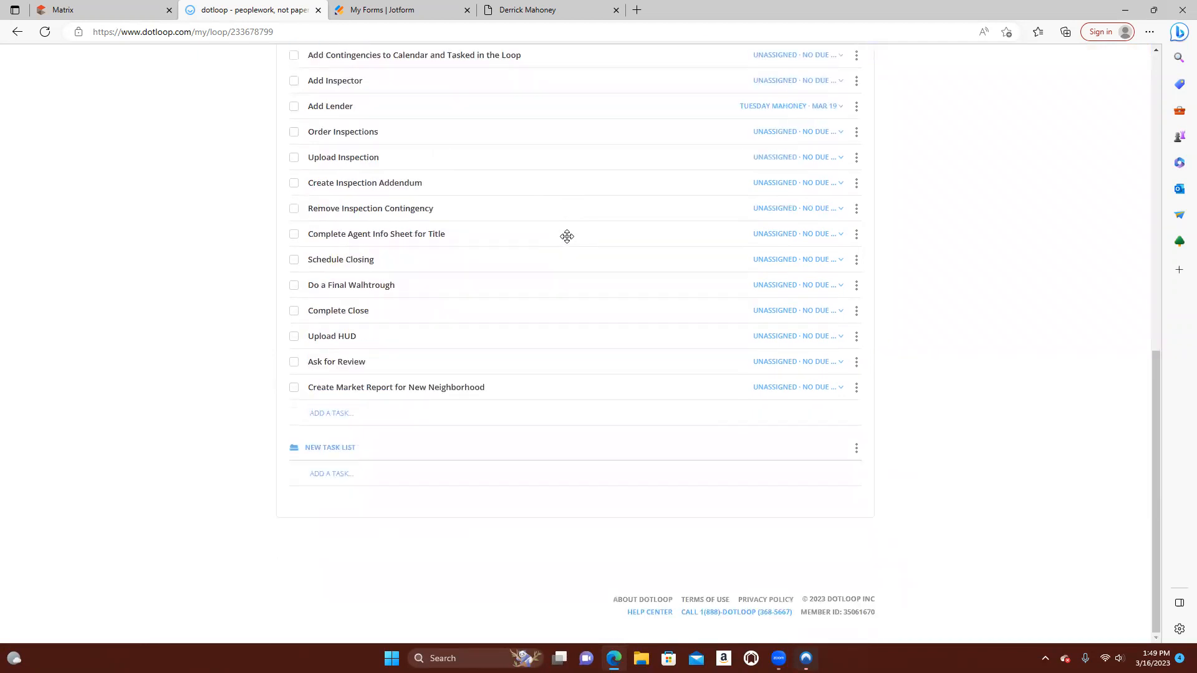
scroll(567, 236, up, 5)
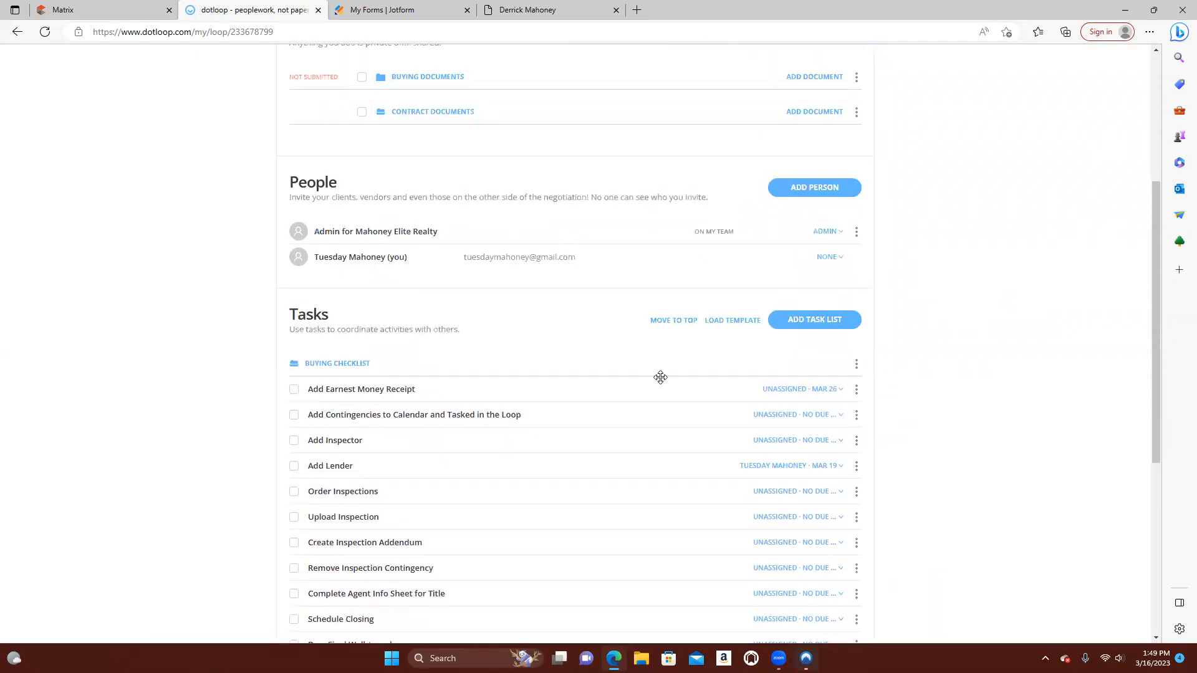
scroll(660, 377, down, 3)
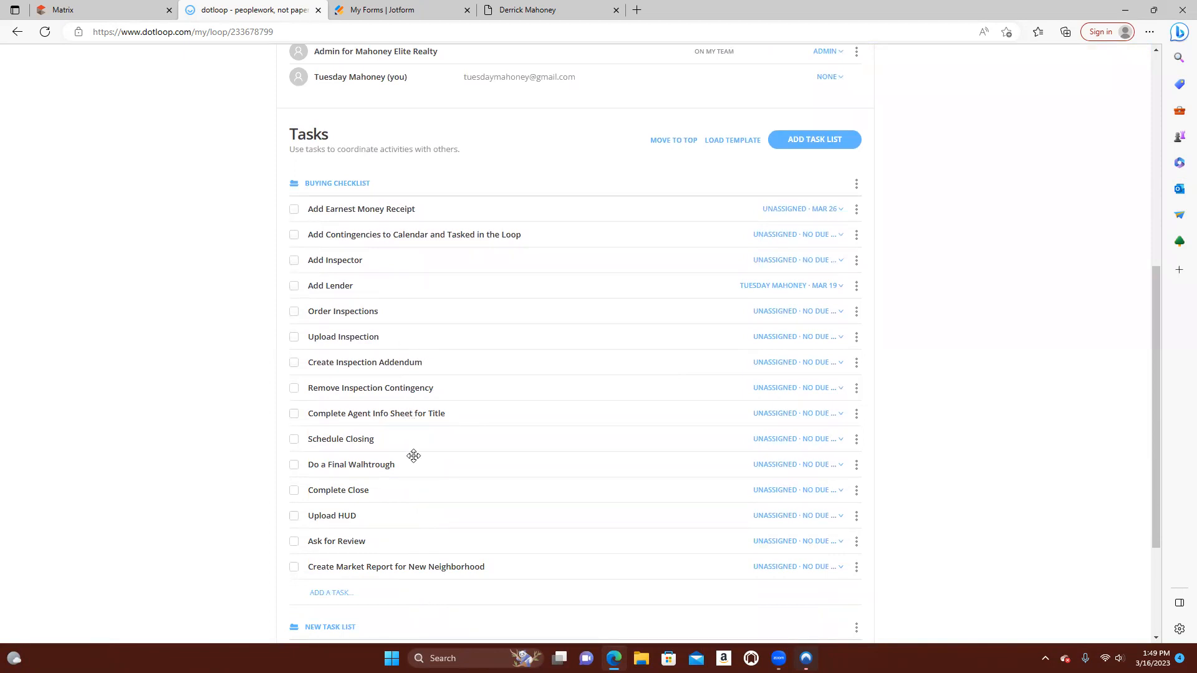
scroll(749, 167, up, 4)
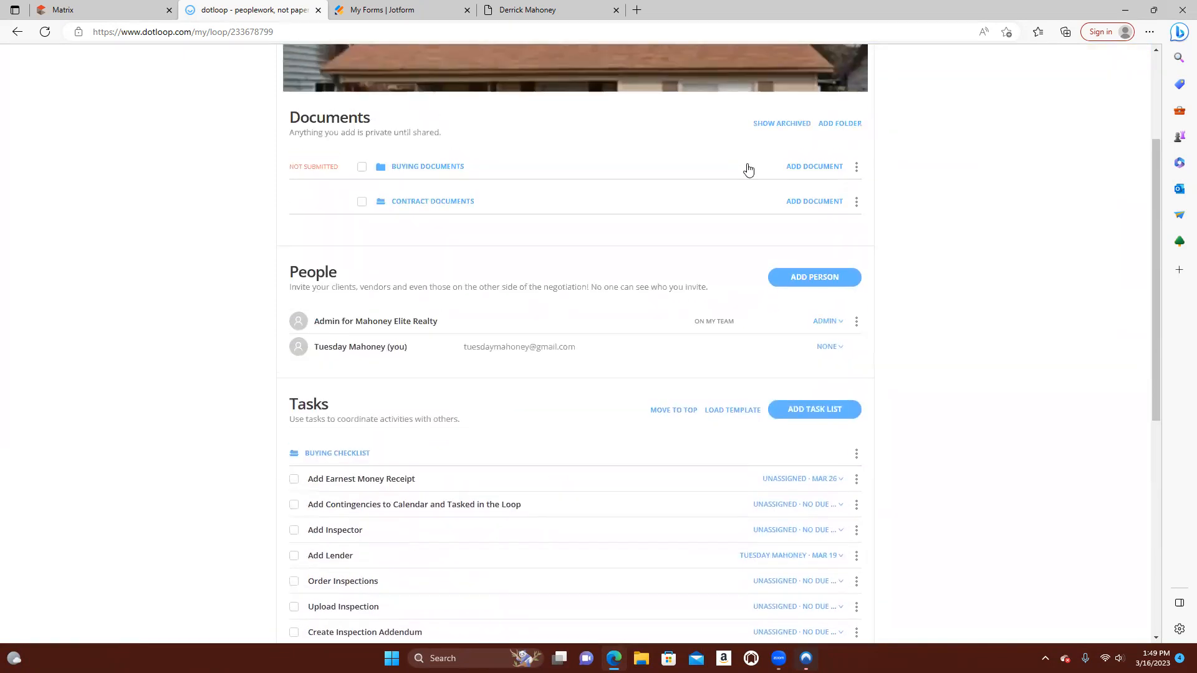
click(357, 454)
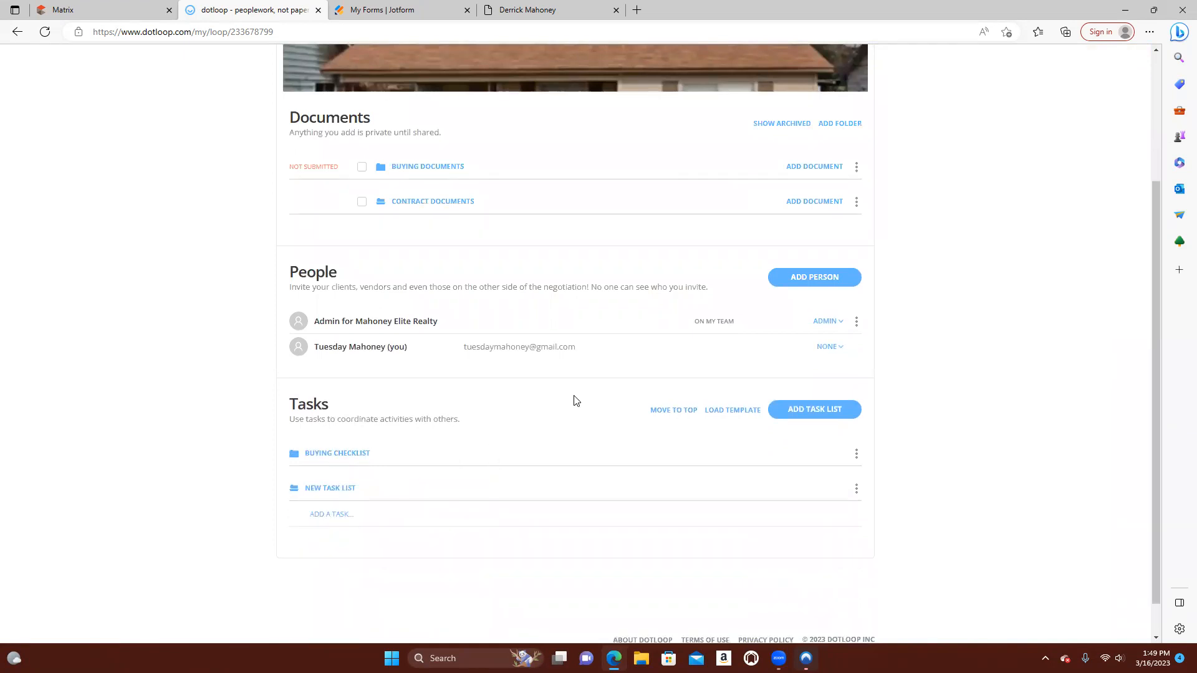
scroll(574, 401, up, 3)
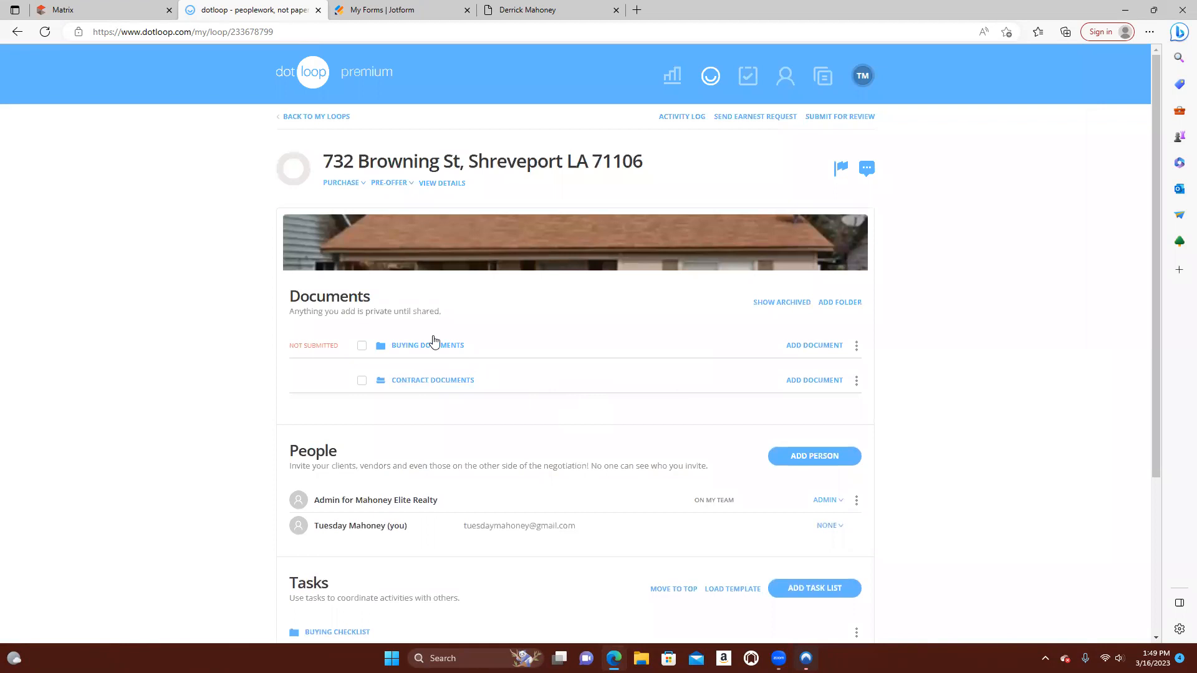
Expand the Buying Documents folder and open the Buy Sell Agreement (Residential)
click(424, 347)
scroll(489, 337, down, 2)
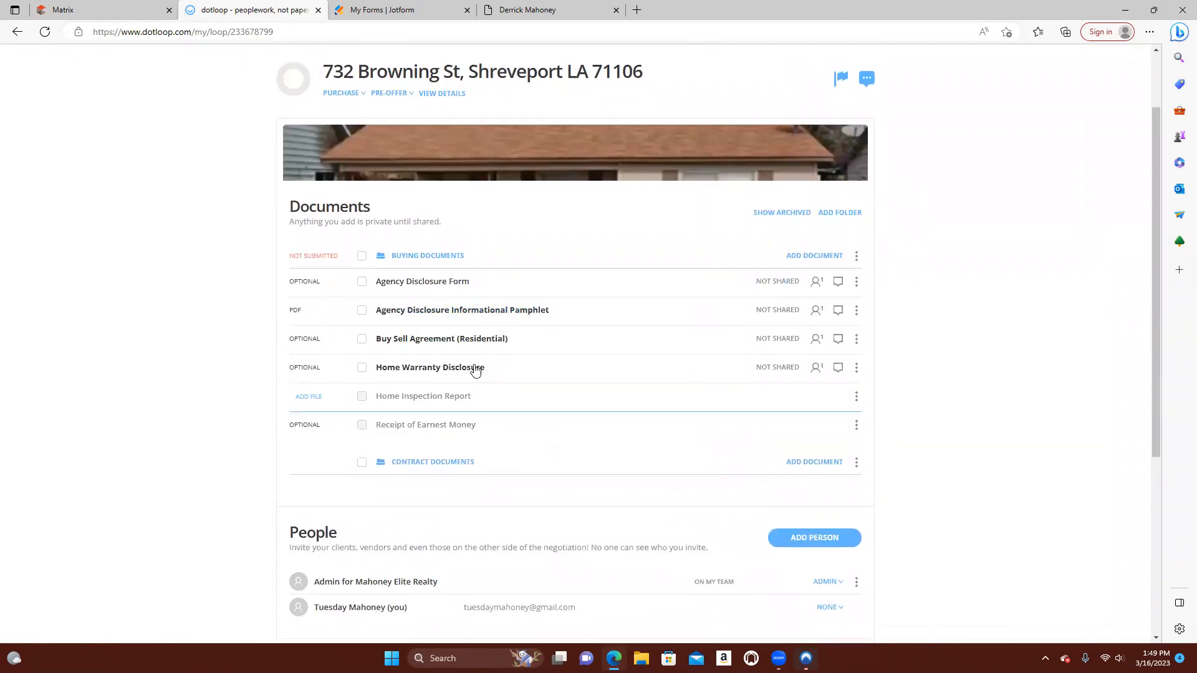
click(454, 340)
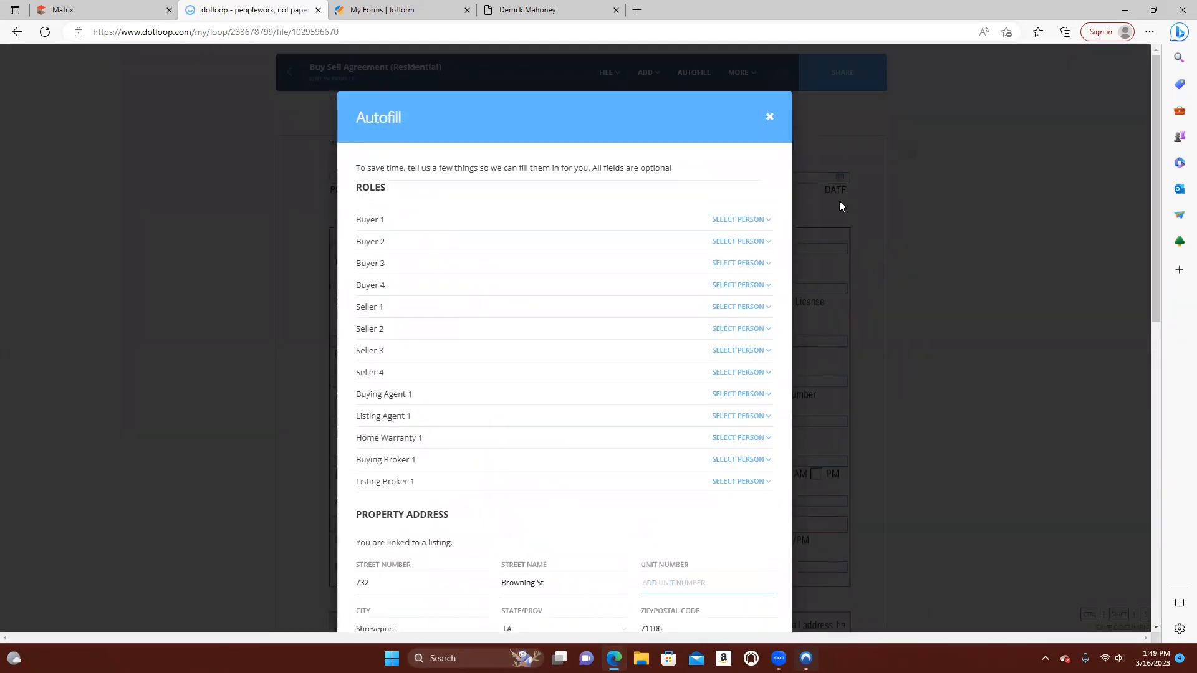
Review the Autofill form's sections and assign the loop owner as Buying Agent 1
scroll(589, 389, down, 8)
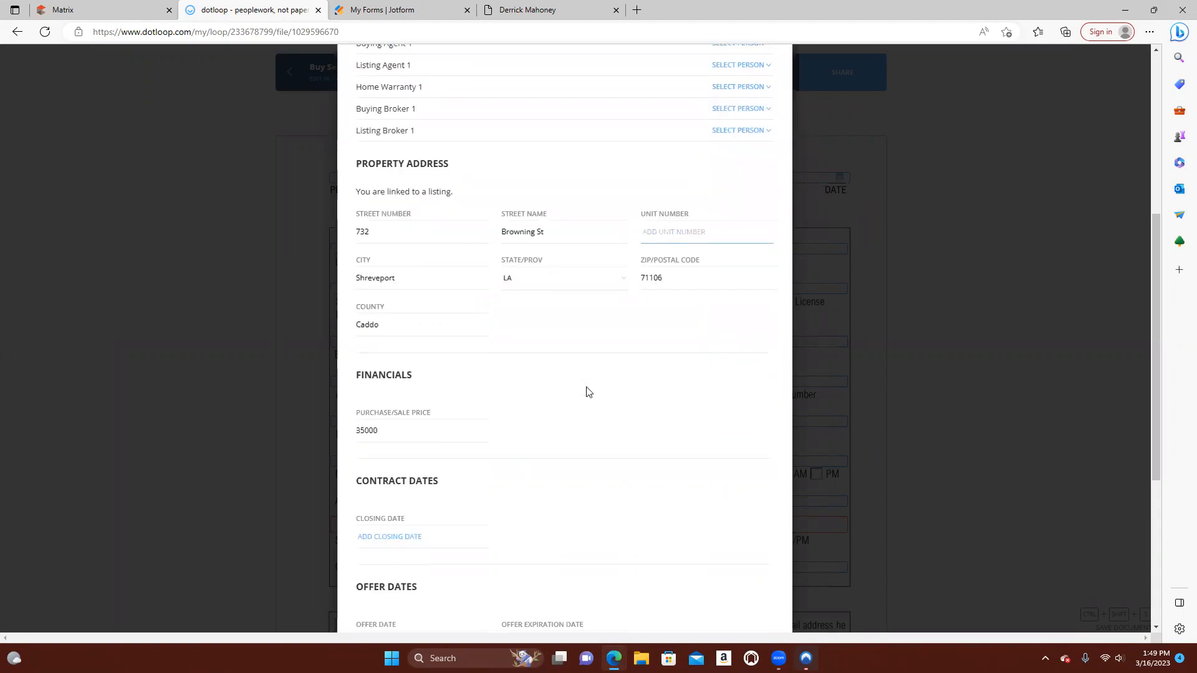
scroll(590, 389, down, 3)
scroll(591, 388, up, 10)
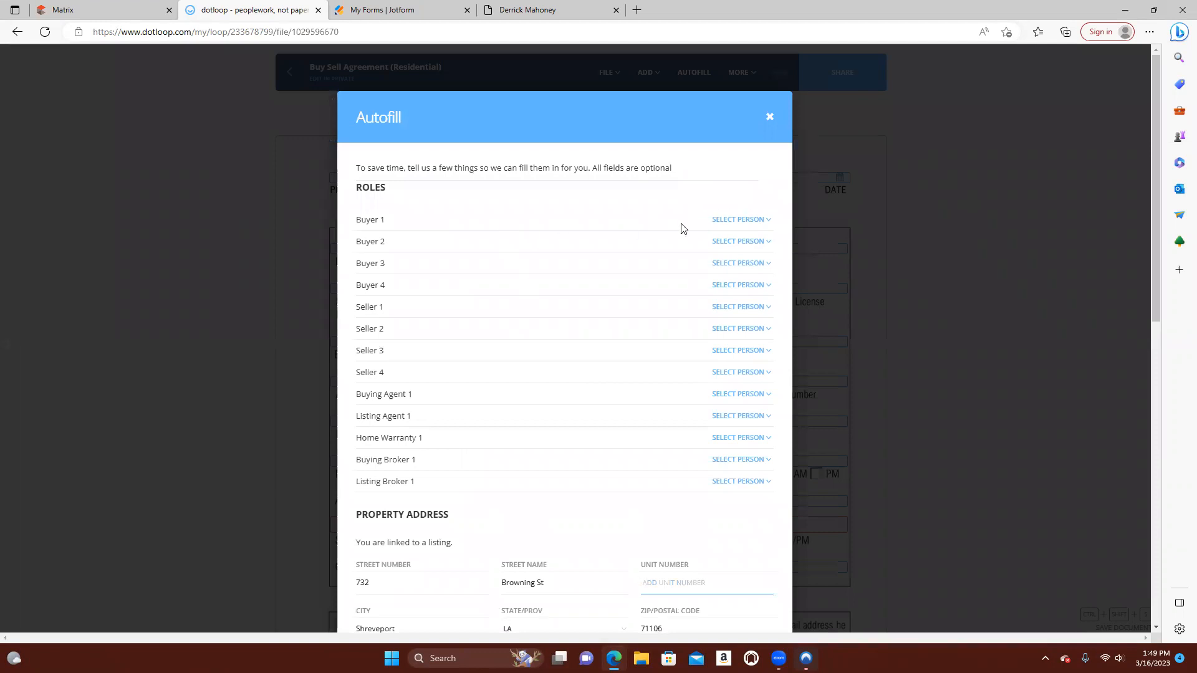
click(751, 220)
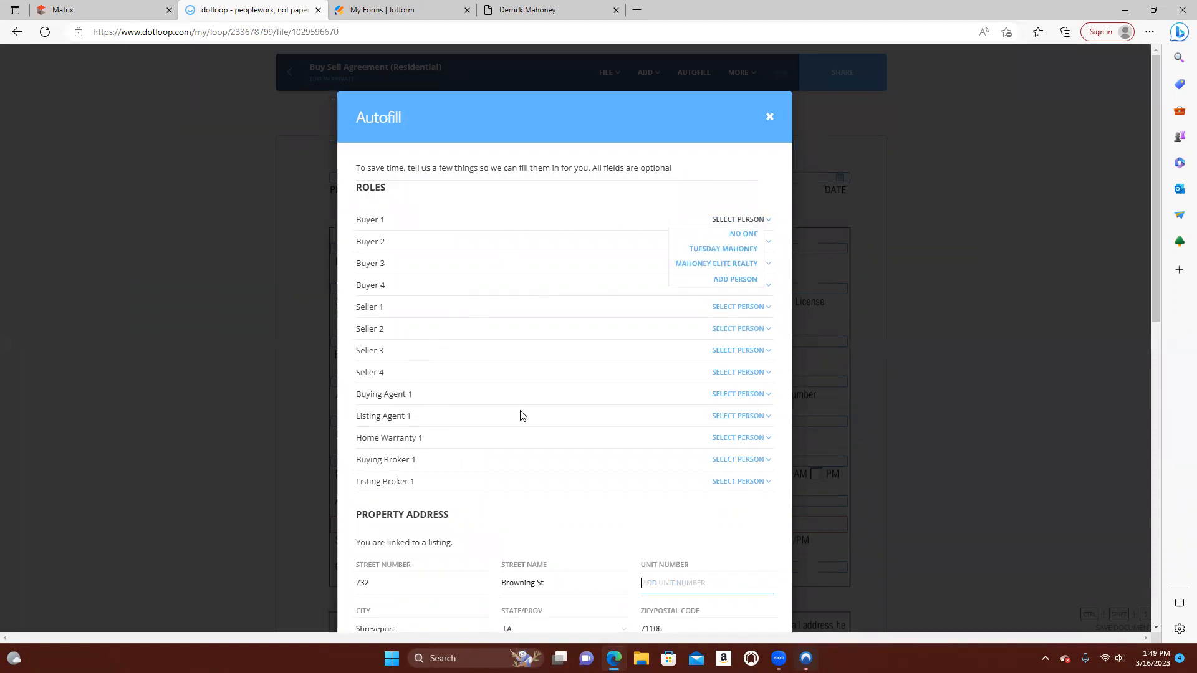
click(754, 394)
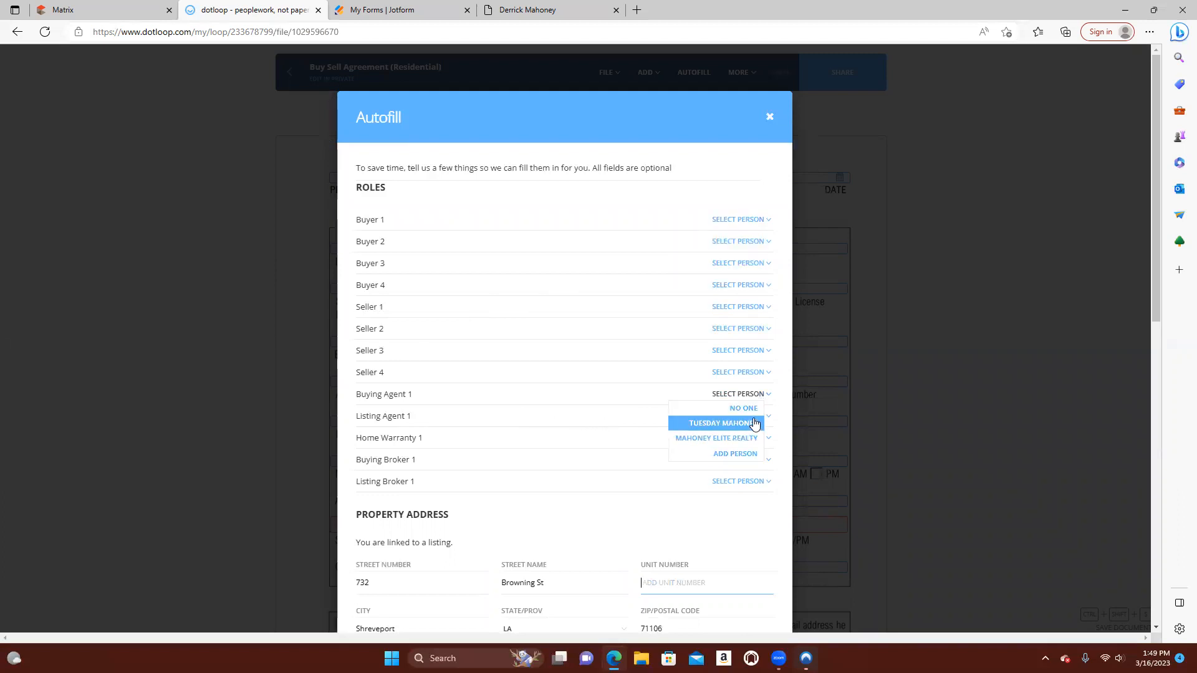
click(756, 421)
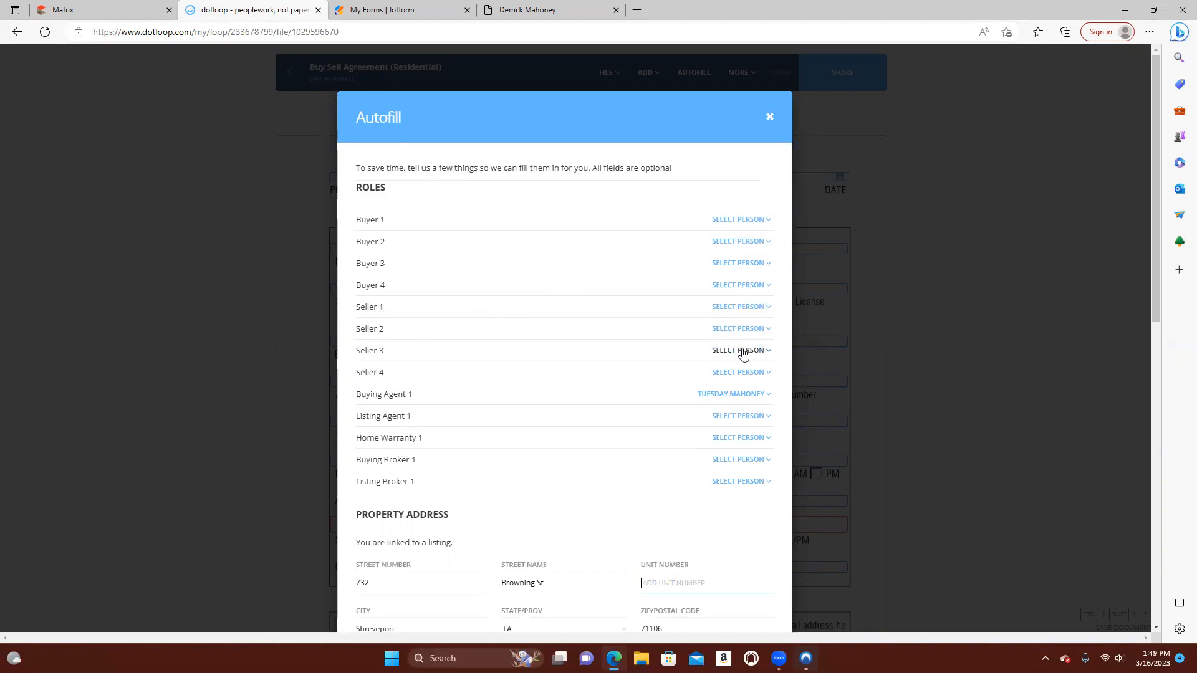
Start adding a new person for the Listing Agent 1 role and enter the agent's full name
scroll(735, 317, down, 2)
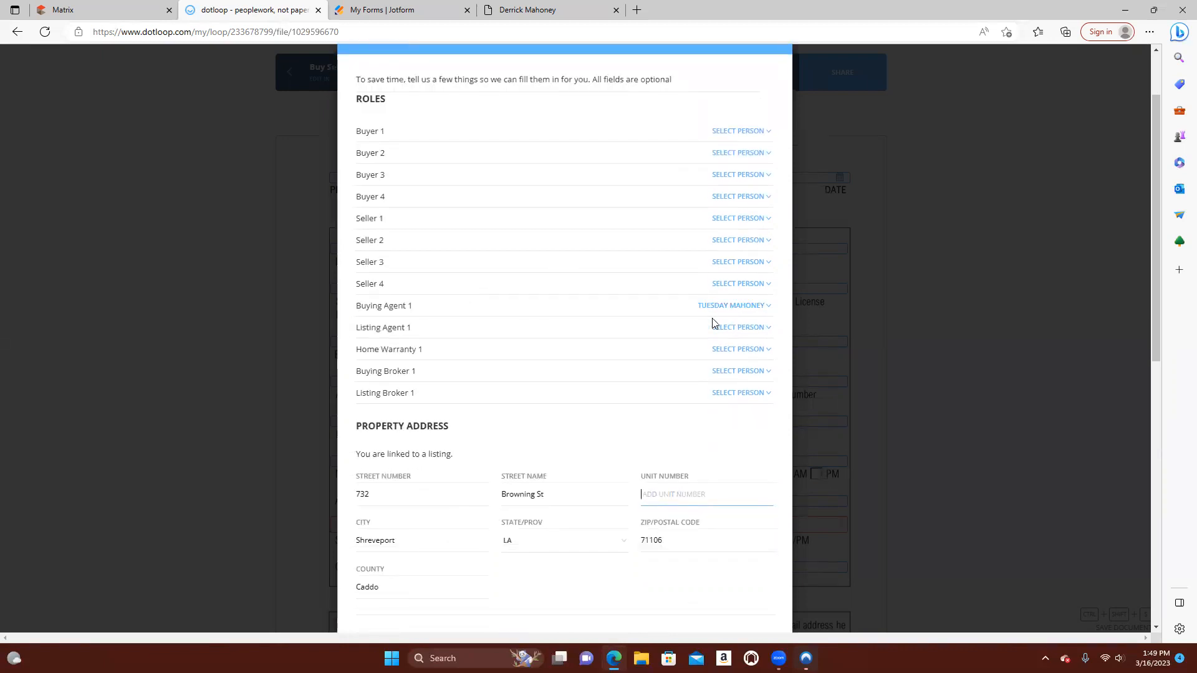
click(755, 329)
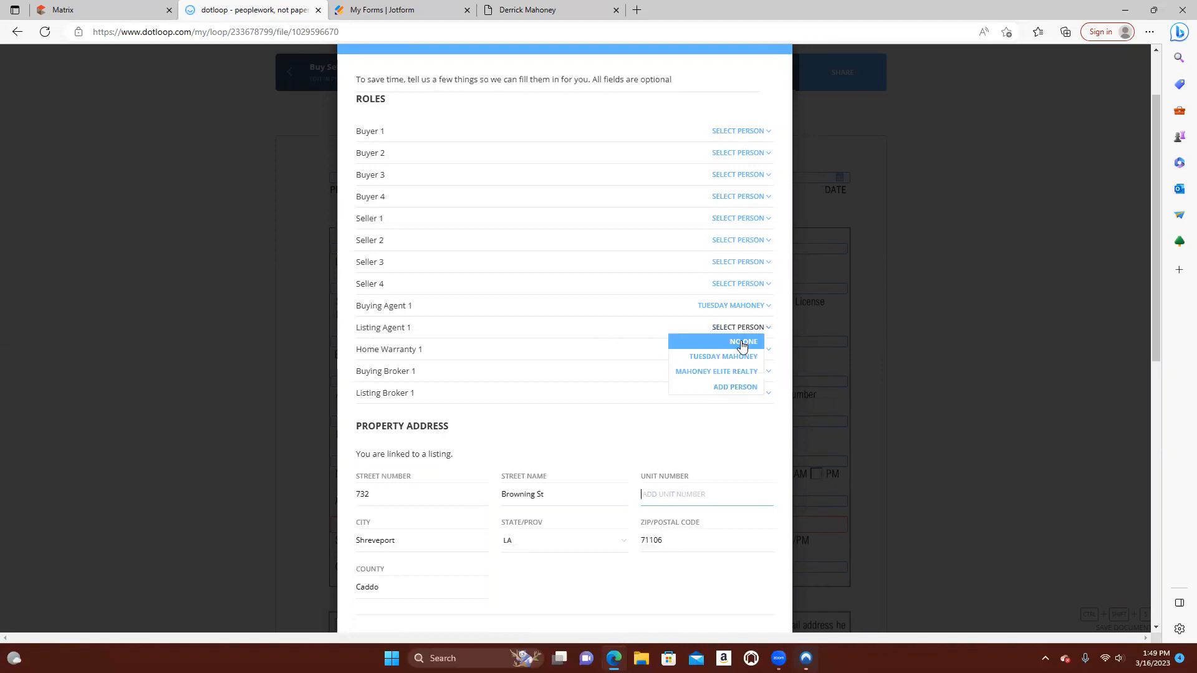
click(744, 388)
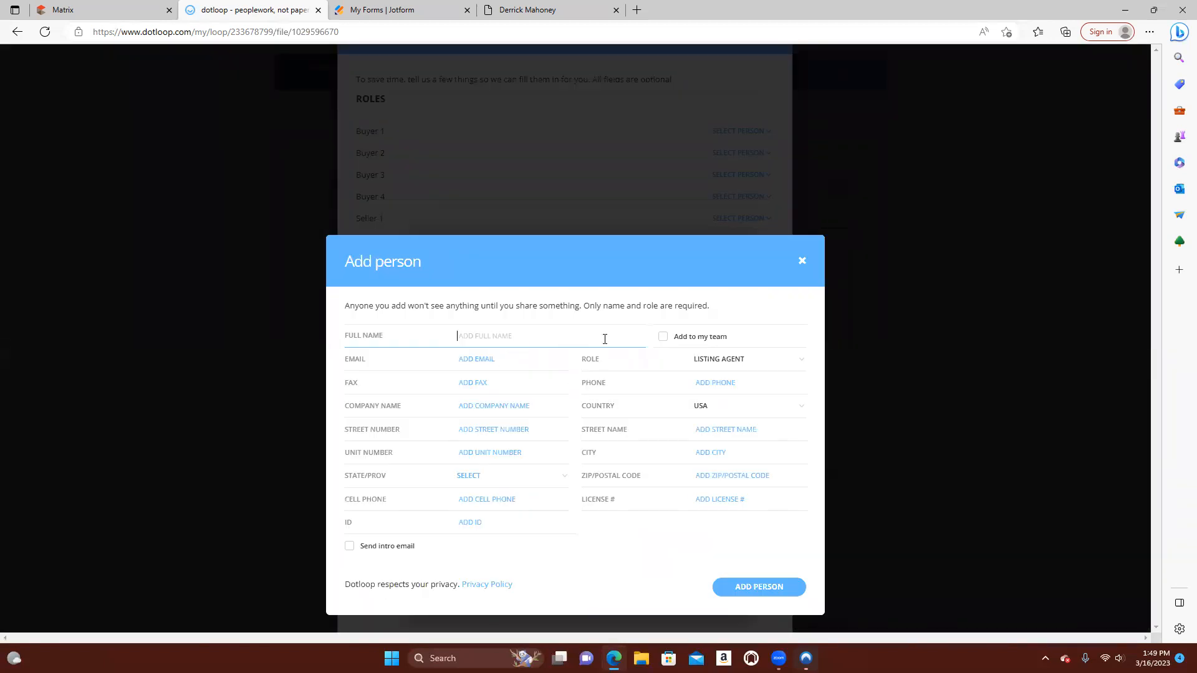
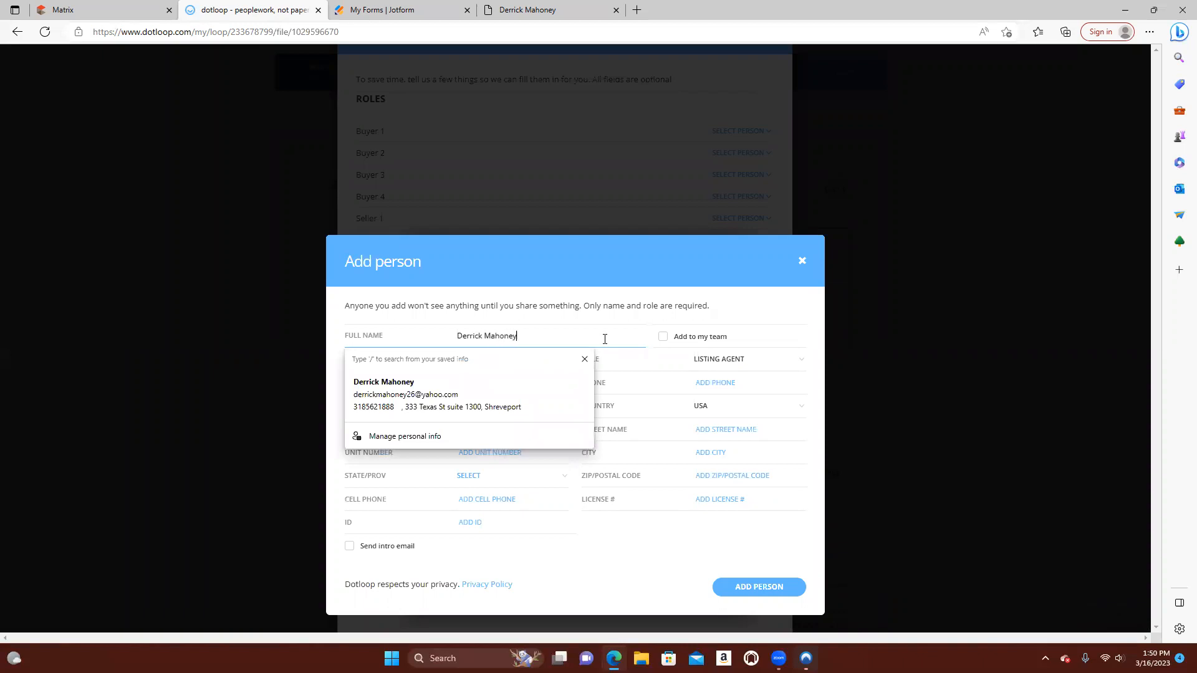
click(623, 552)
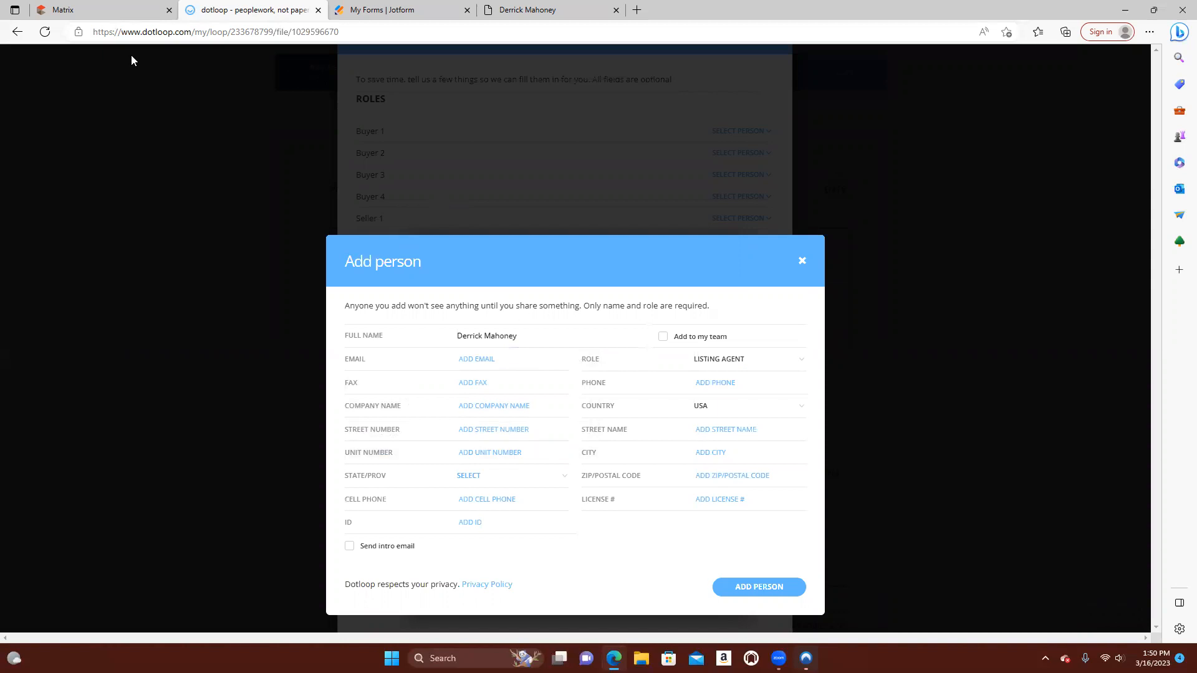
Check the listing agent's contact details in the Matrix listing, and add the person to the dotloop loop as Listing Agent
click(104, 11)
scroll(359, 355, down, 10)
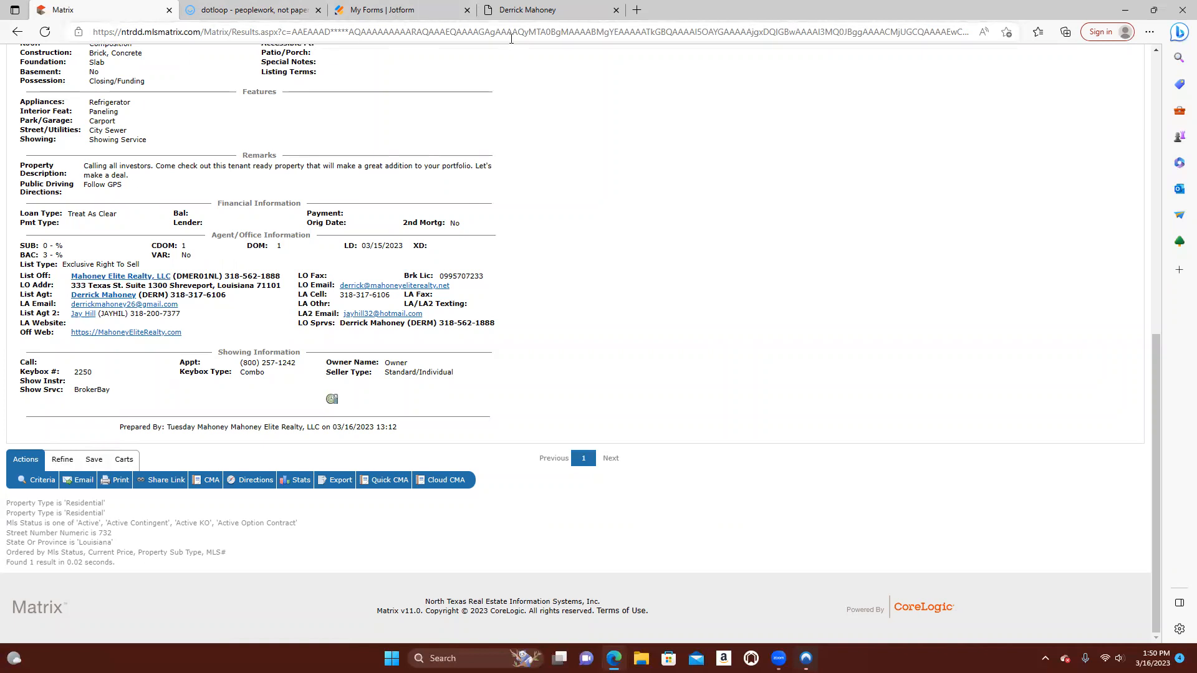
click(265, 11)
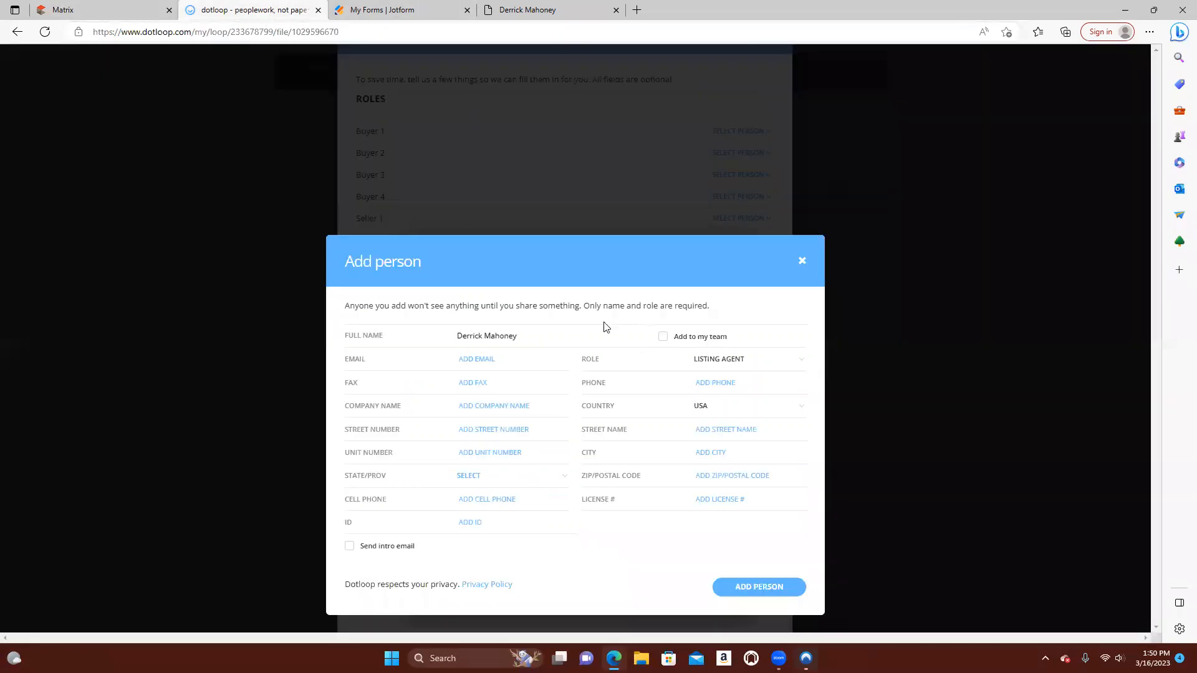
click(764, 590)
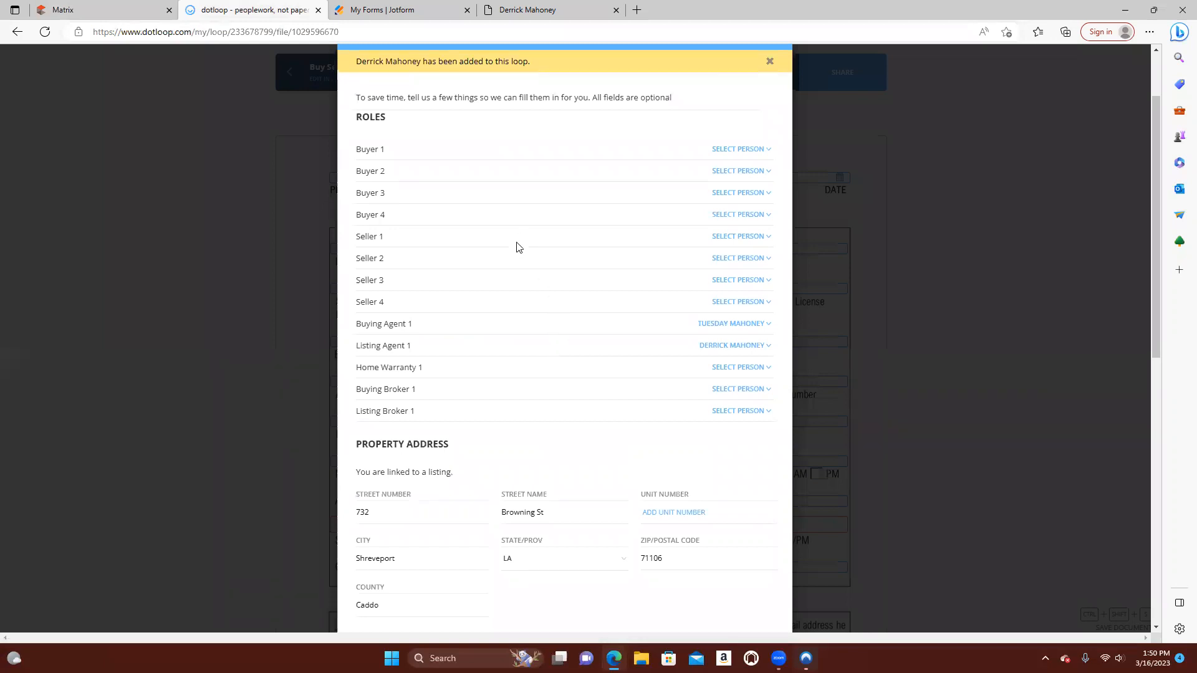
Set both the offer date and the offer expiration date to 03/17/2023 and autofill the Buy Sell Agreement
scroll(519, 246, down, 3)
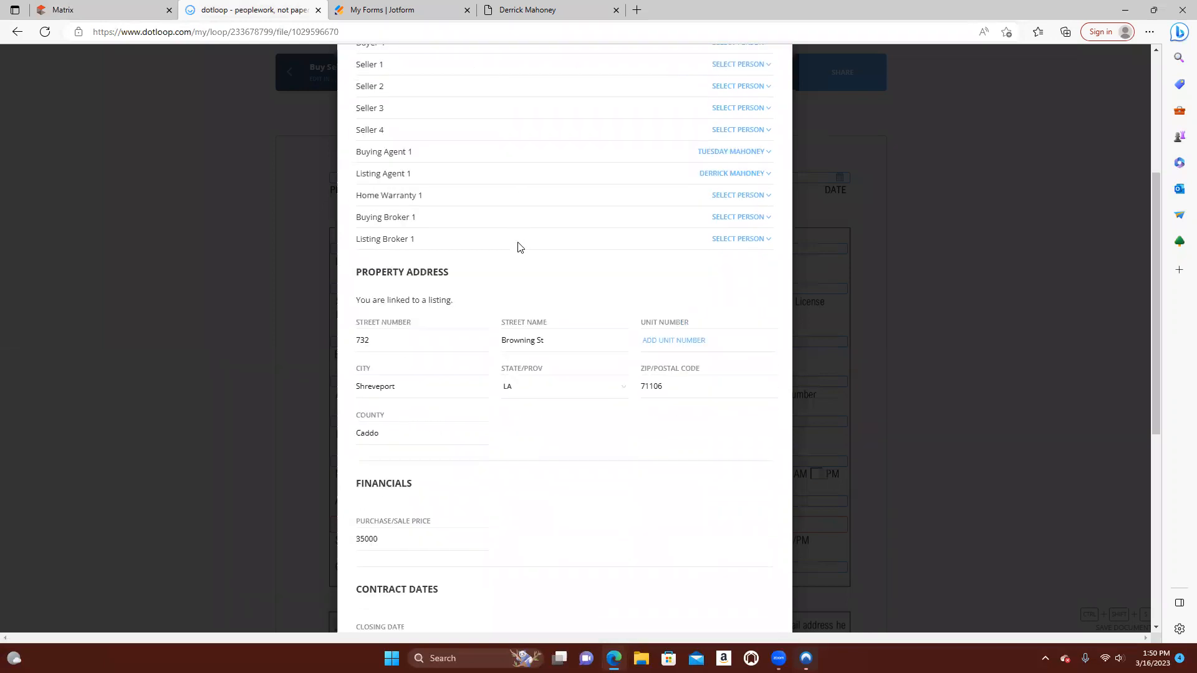
scroll(519, 247, down, 3)
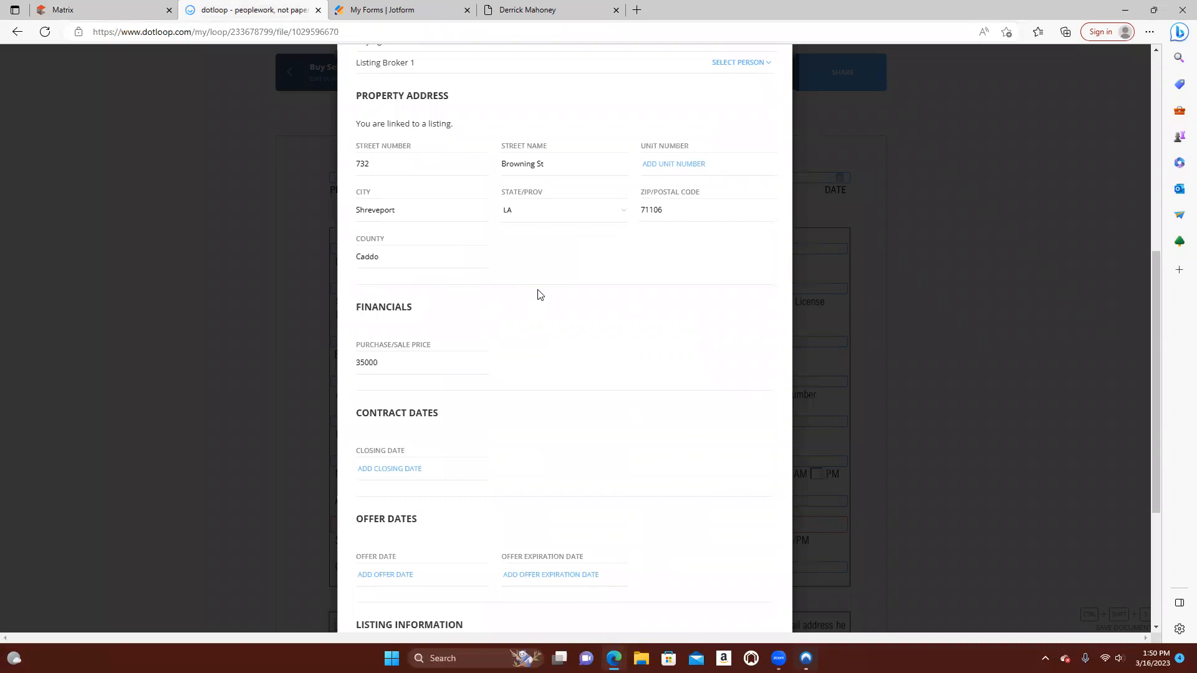
scroll(540, 295, down, 3)
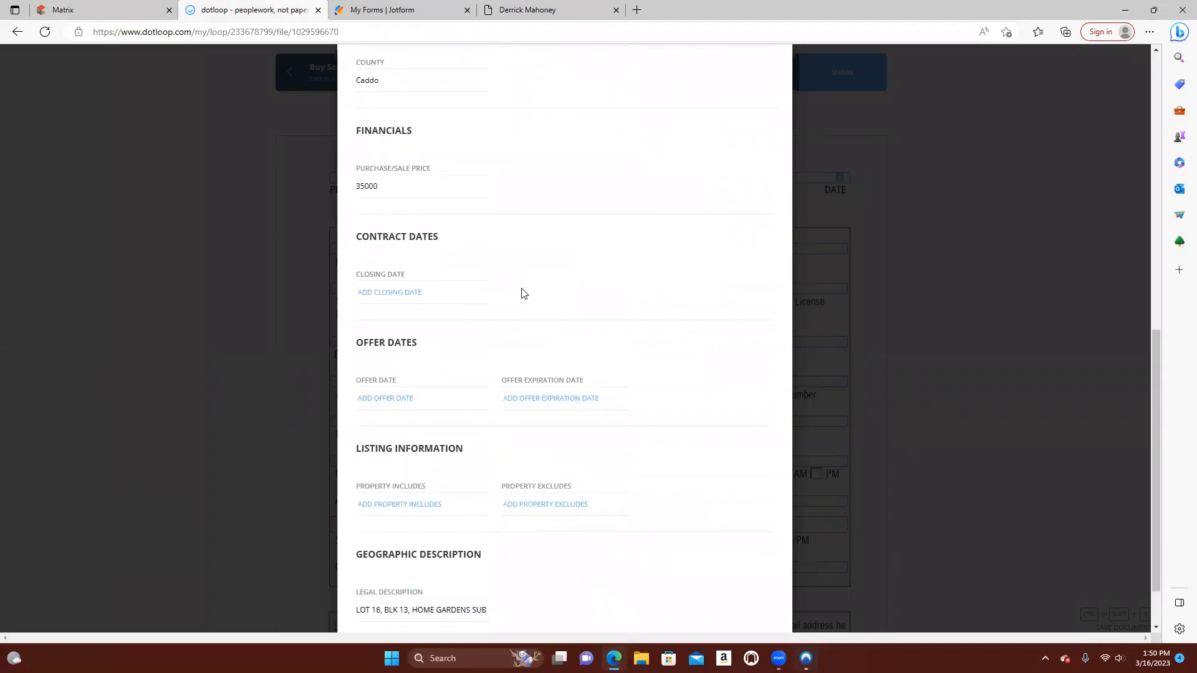
scroll(506, 290, down, 1)
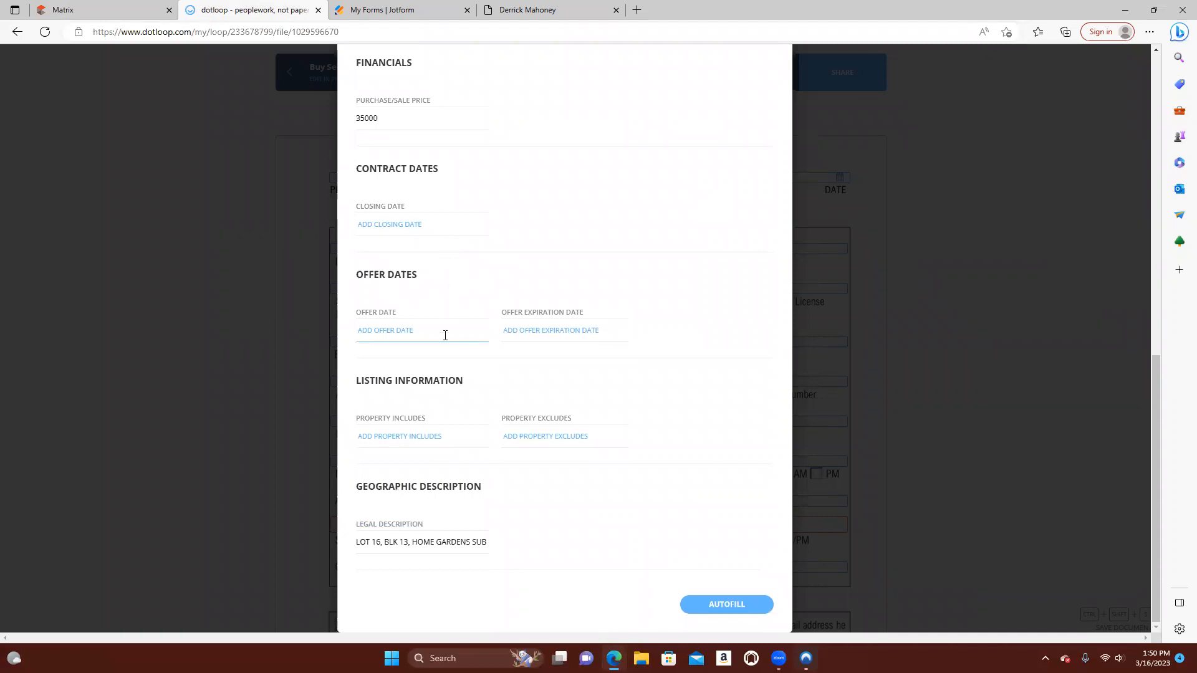
click(410, 335)
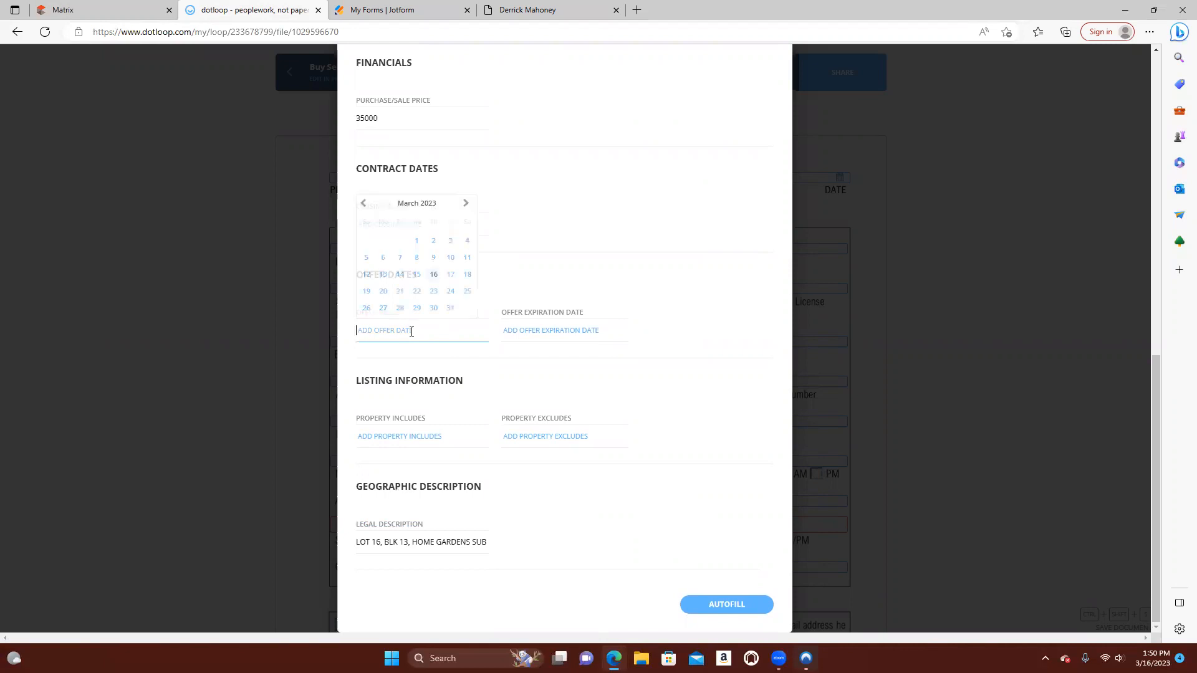
click(452, 278)
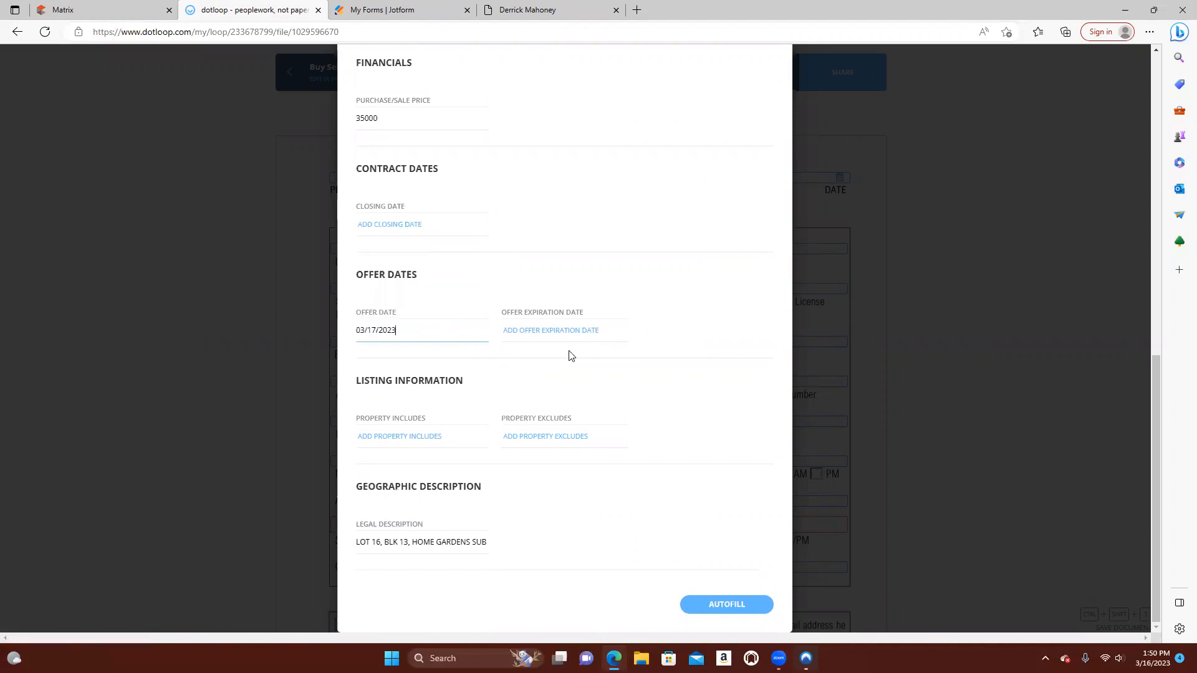
click(551, 331)
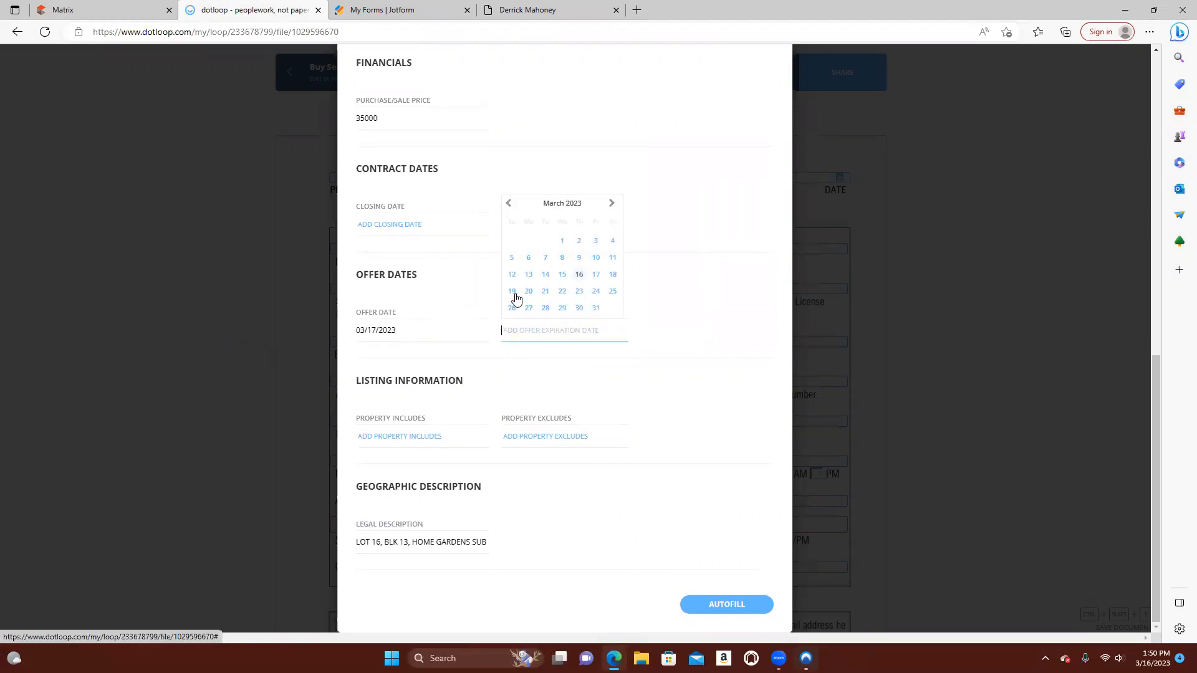
click(596, 275)
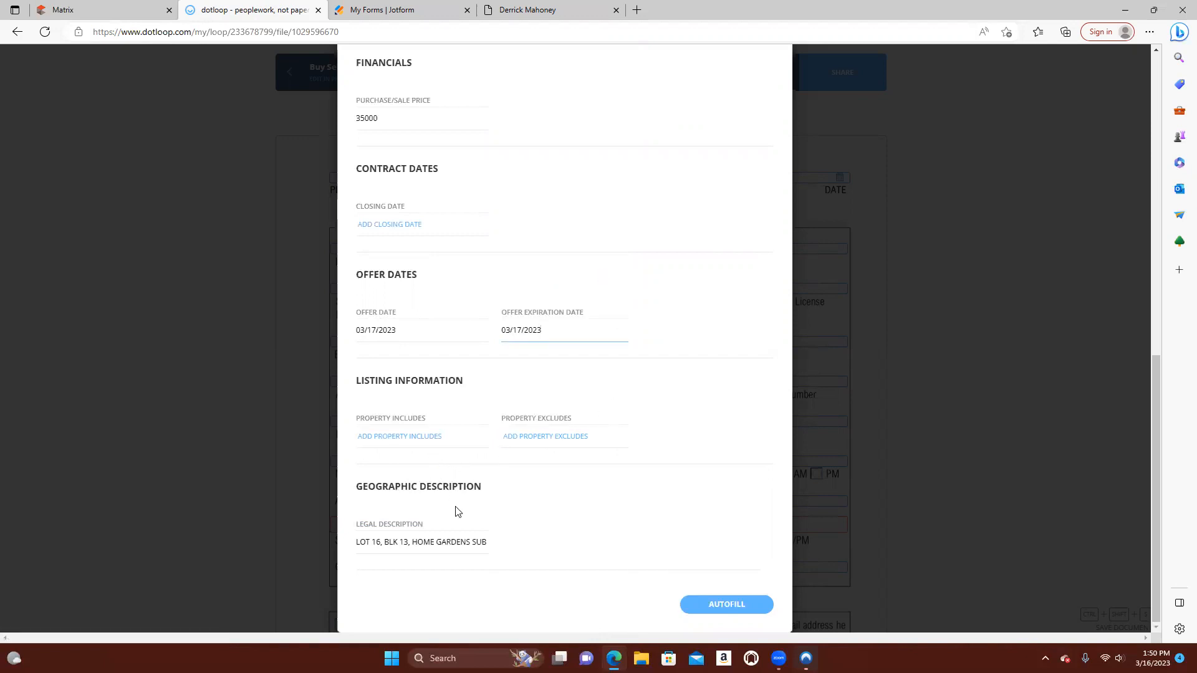
click(723, 604)
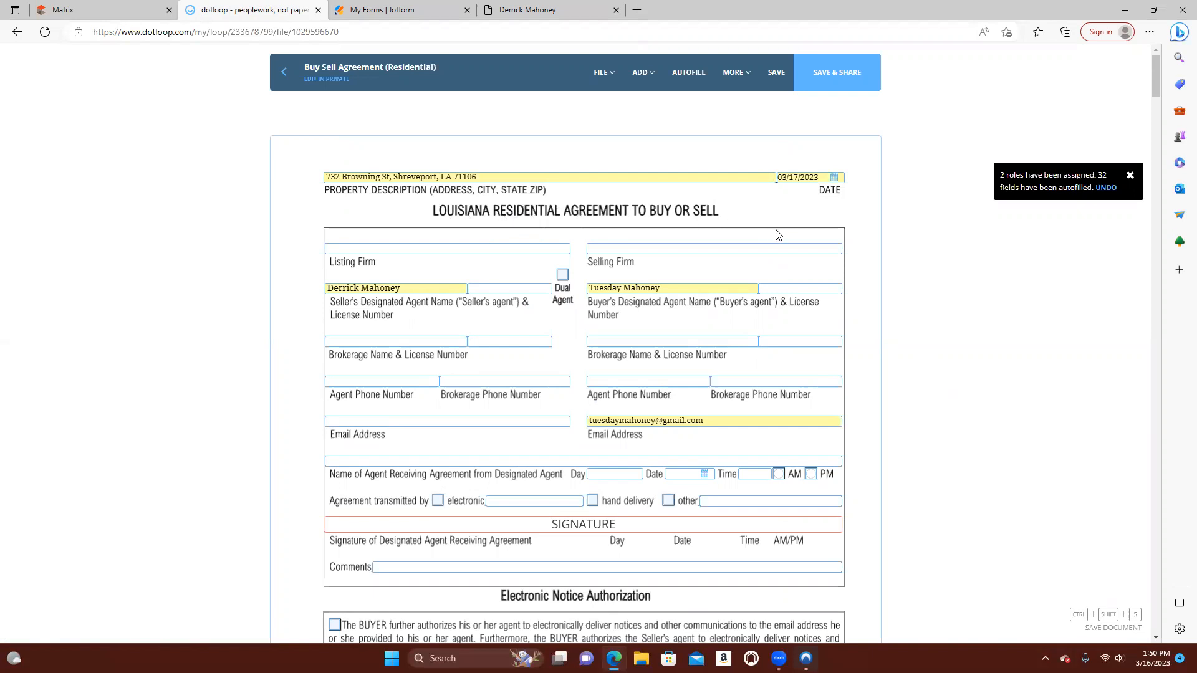
Examine the autofilled Buy Sell Agreement, including the blank listing firm, brokerage and phone fields and the sale price on page 2
scroll(776, 234, down, 3)
scroll(877, 265, up, 2)
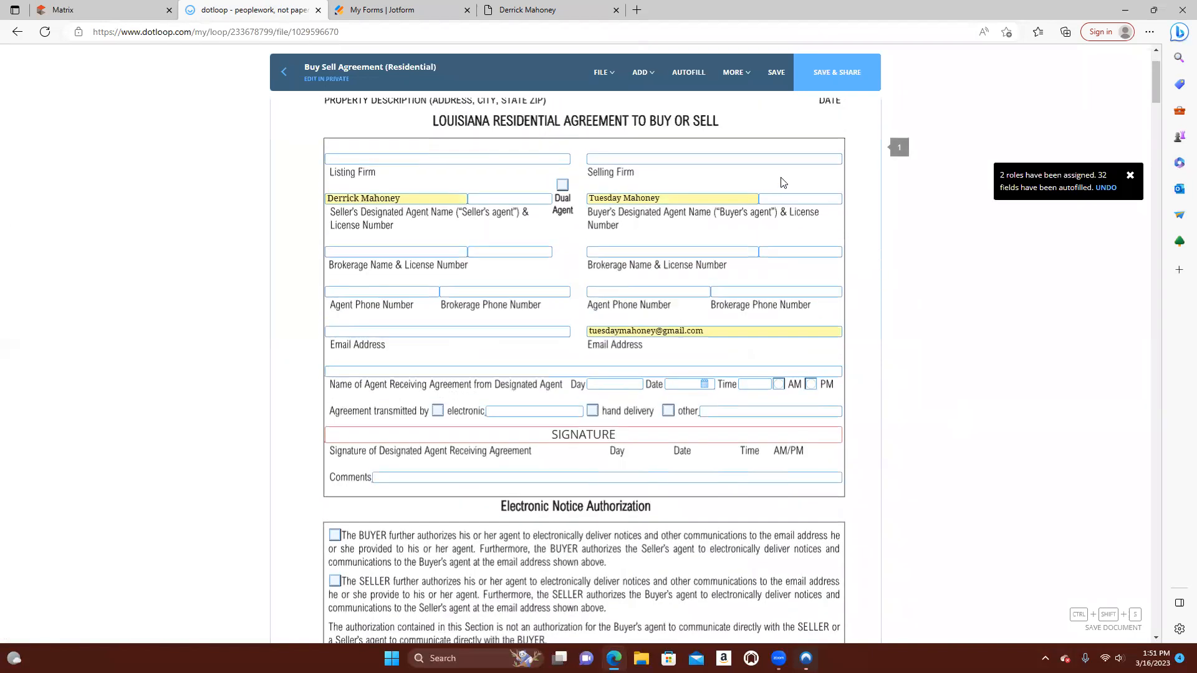
mouse_move(760, 441)
click(455, 158)
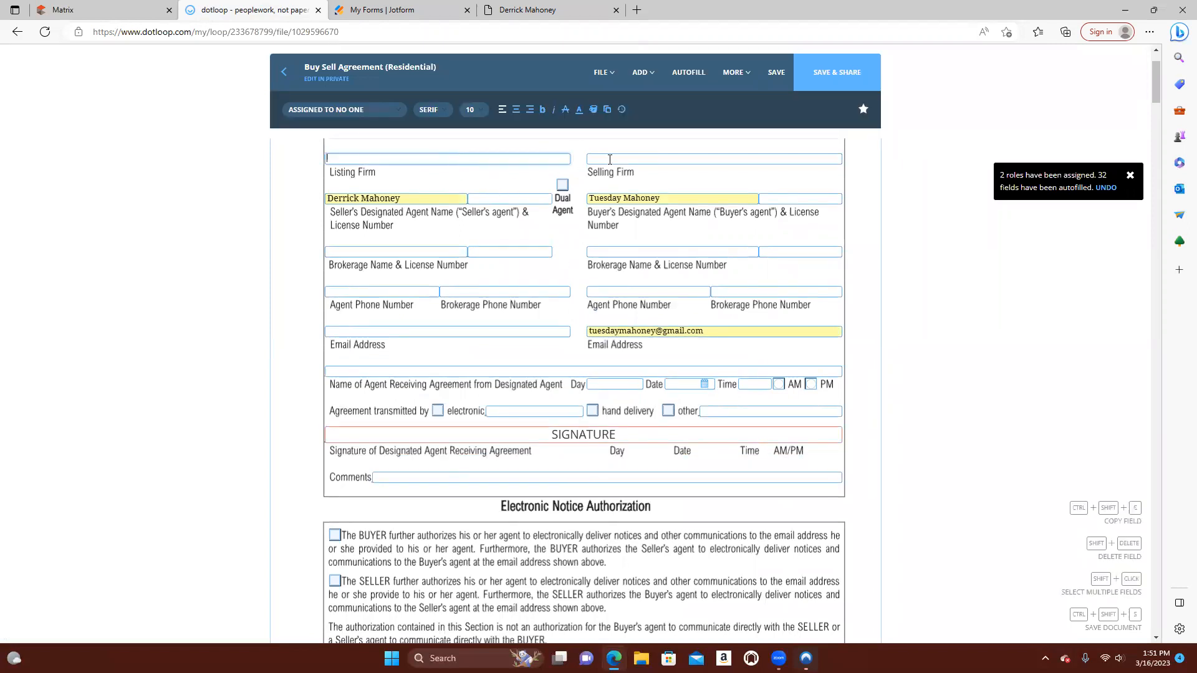
click(454, 251)
click(603, 252)
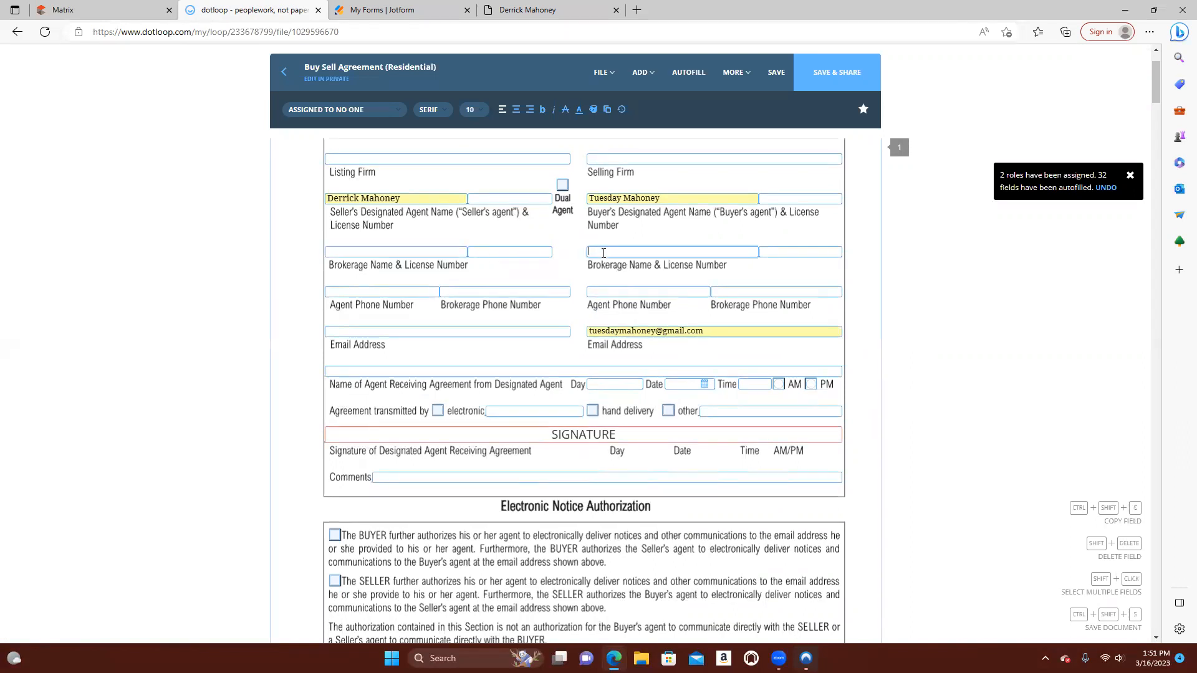
click(409, 291)
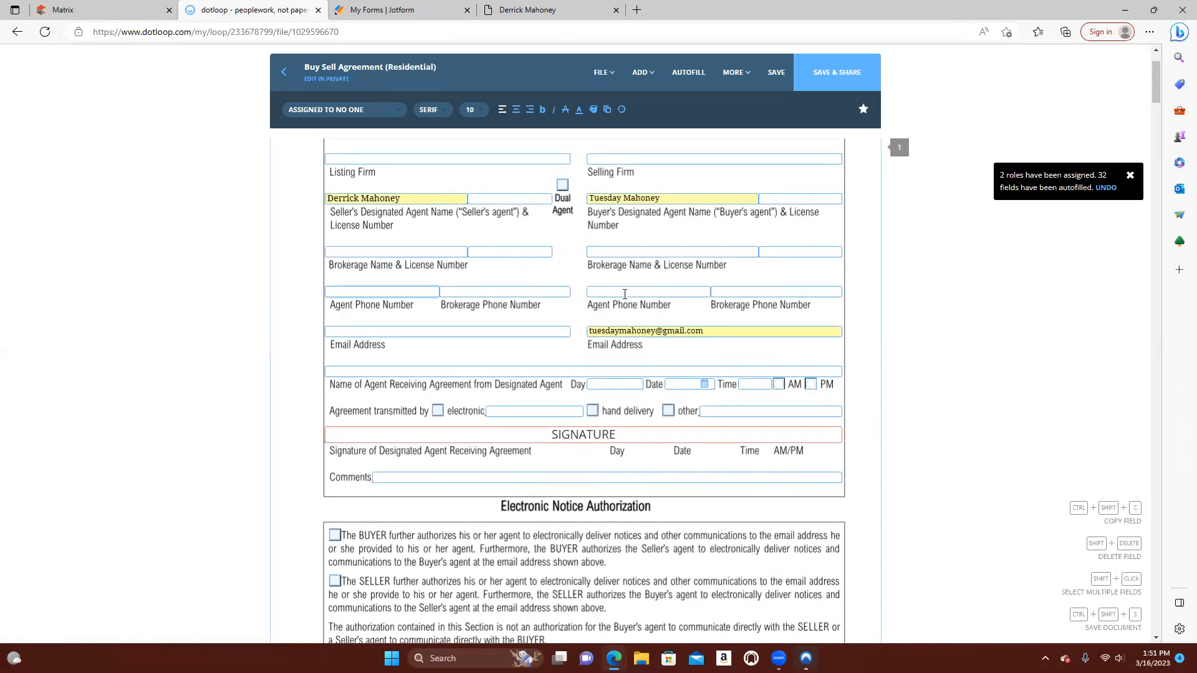
scroll(293, 274, down, 3)
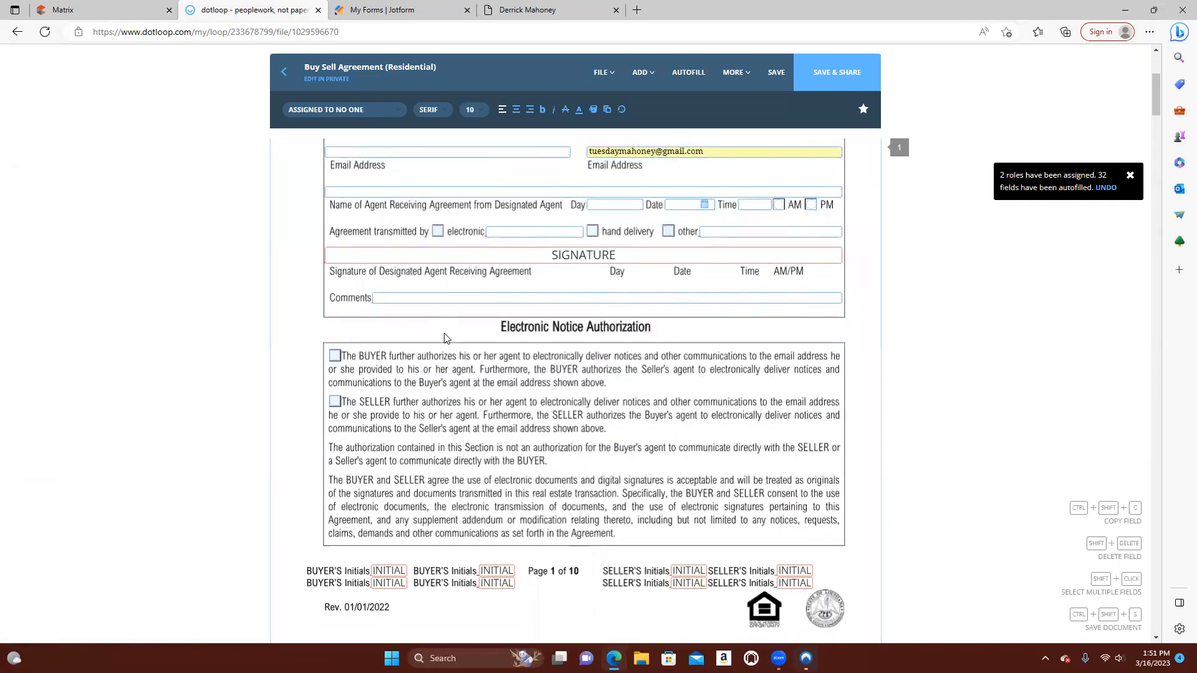
scroll(446, 334, down, 20)
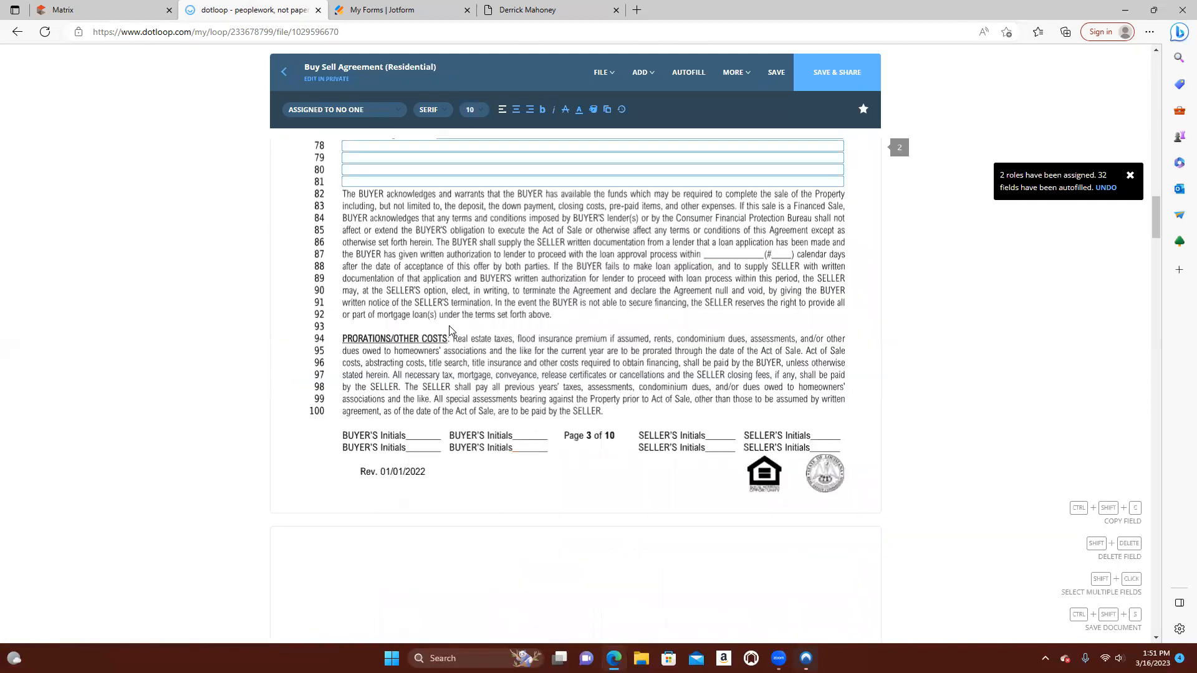
scroll(449, 330, up, 20)
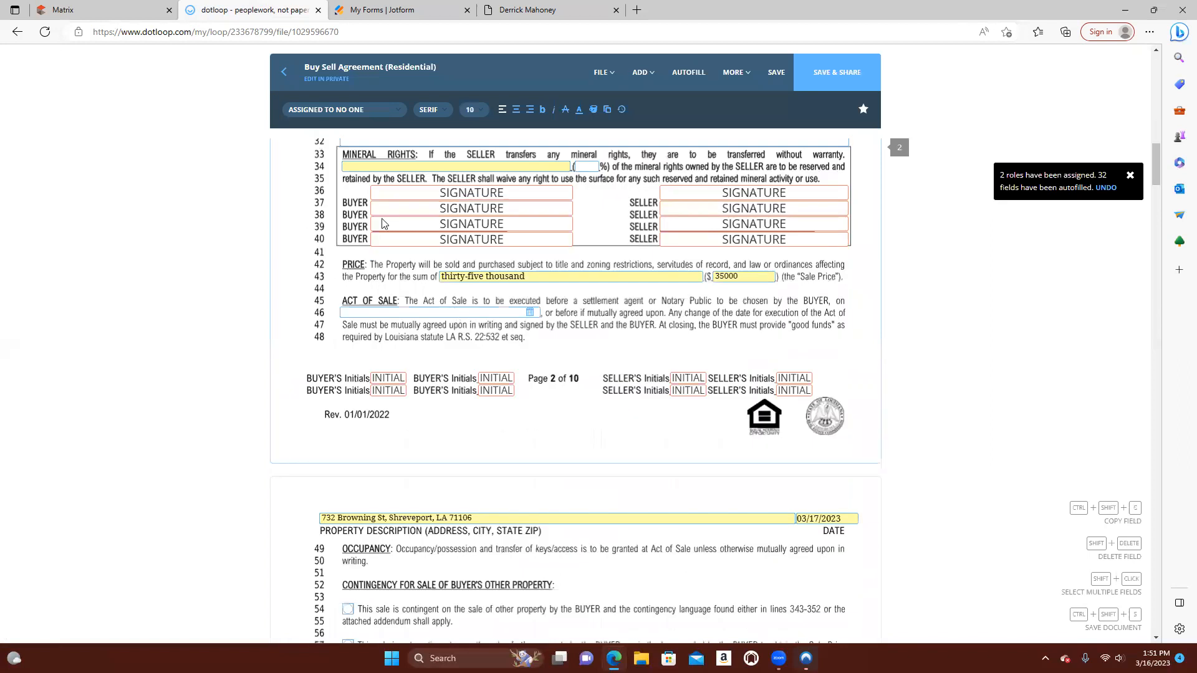
scroll(344, 249, up, 7)
Close the Buy Sell Agreement without saving or sharing it and return from the loop to My Loops
click(284, 71)
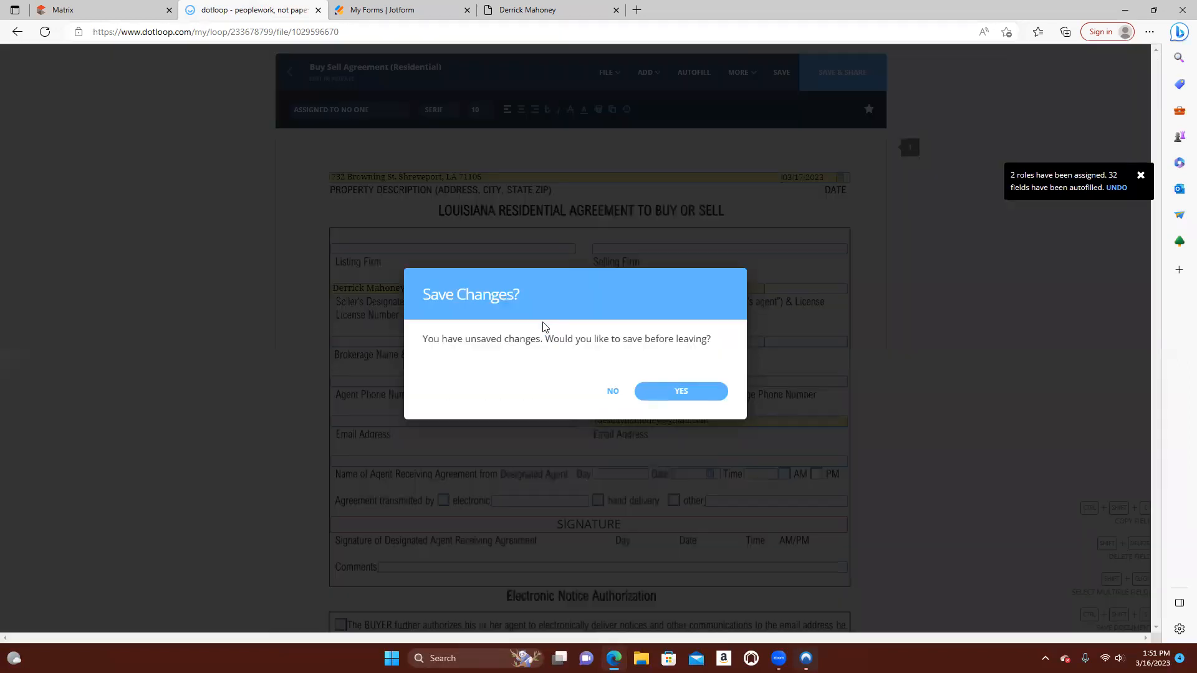
click(613, 391)
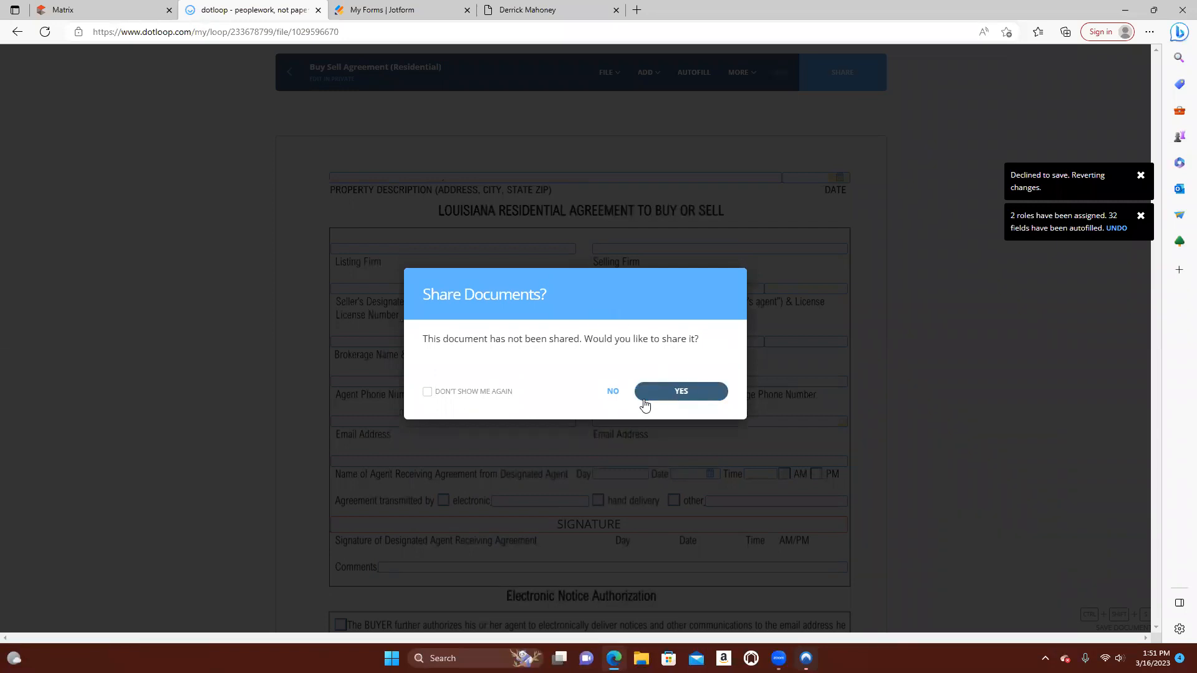
click(612, 398)
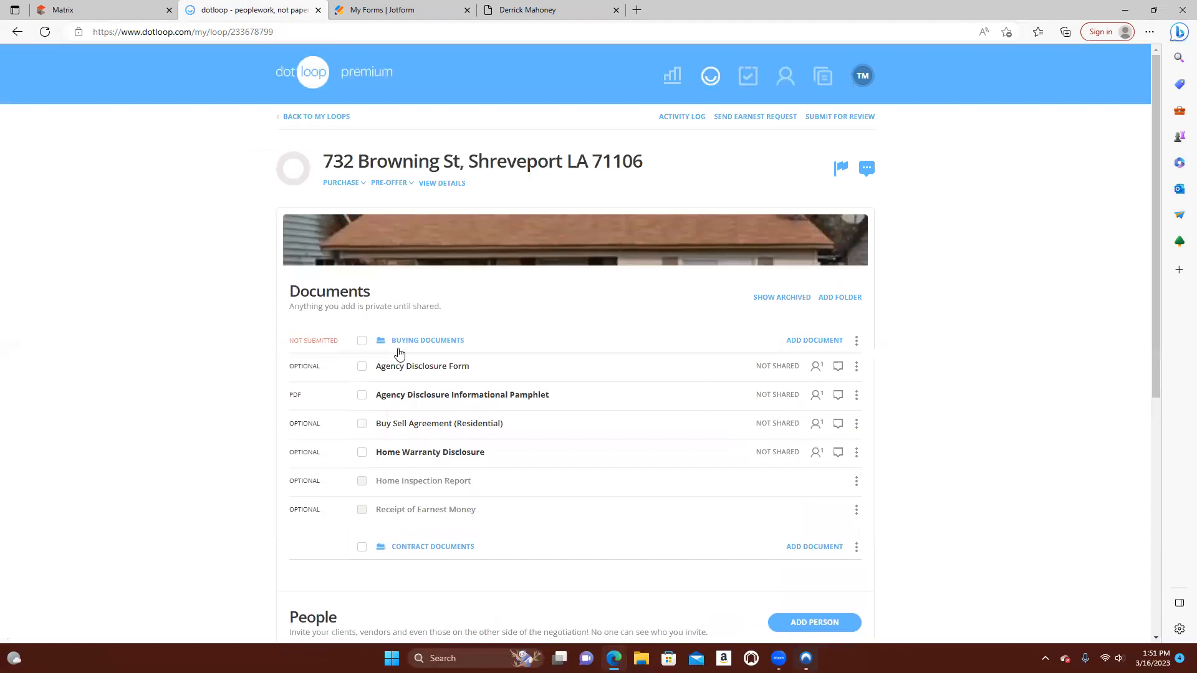
scroll(606, 280, down, 4)
scroll(607, 280, up, 4)
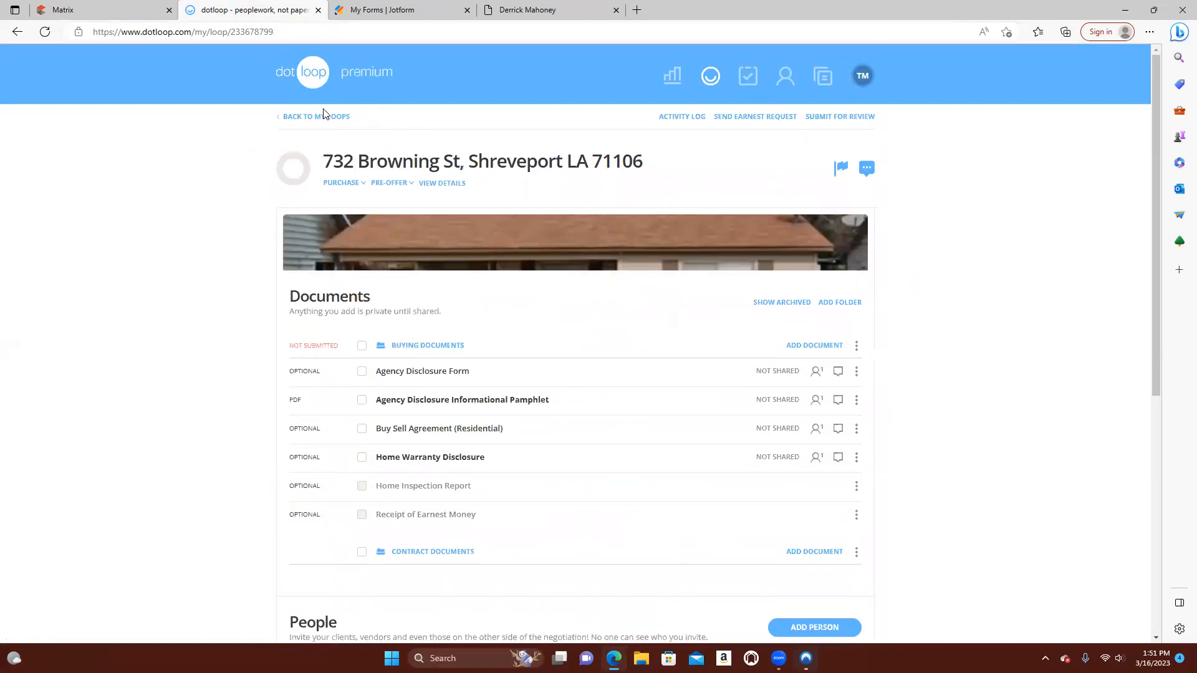
click(281, 117)
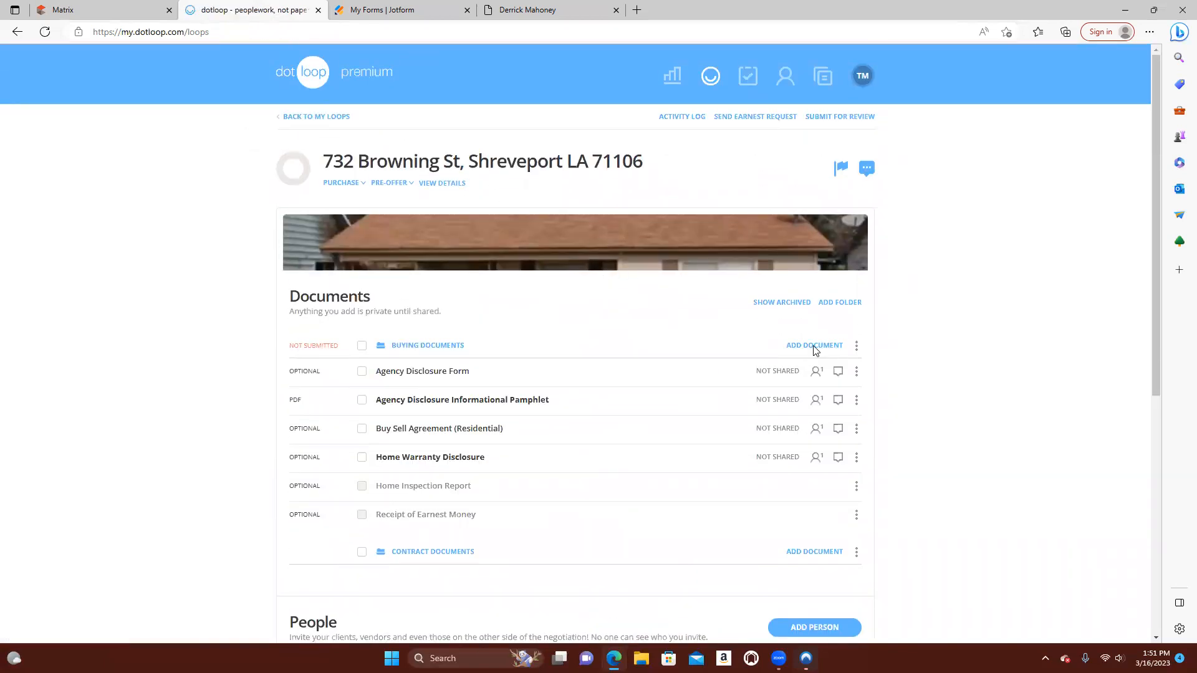
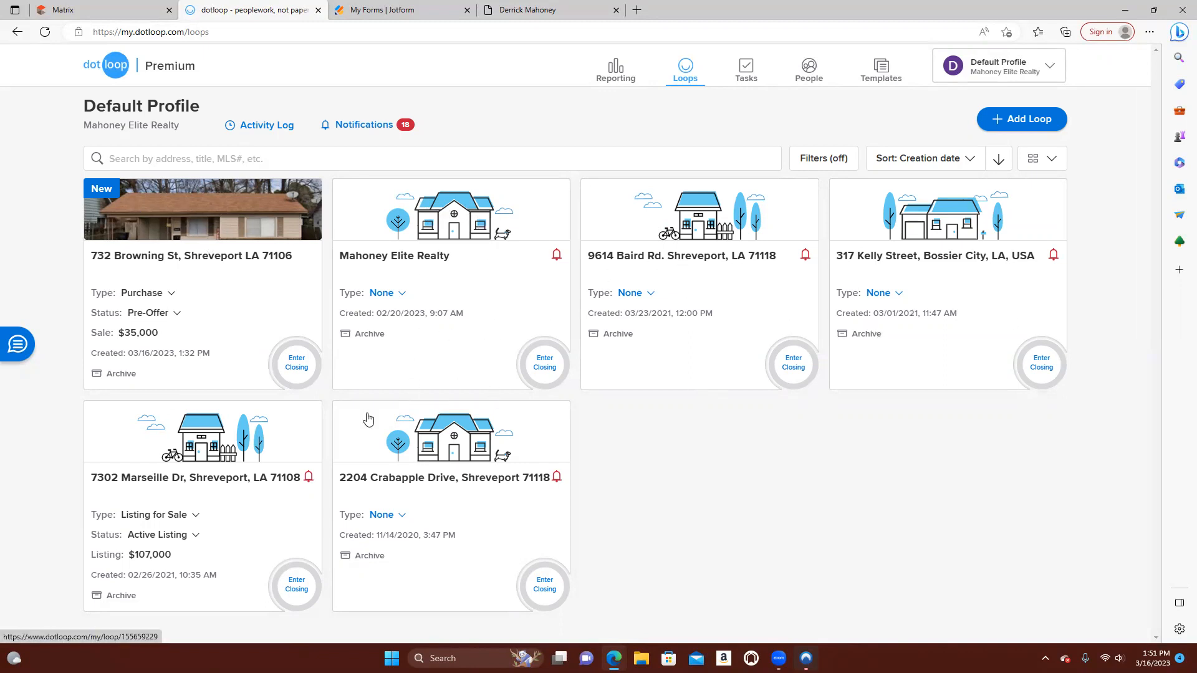
click(252, 217)
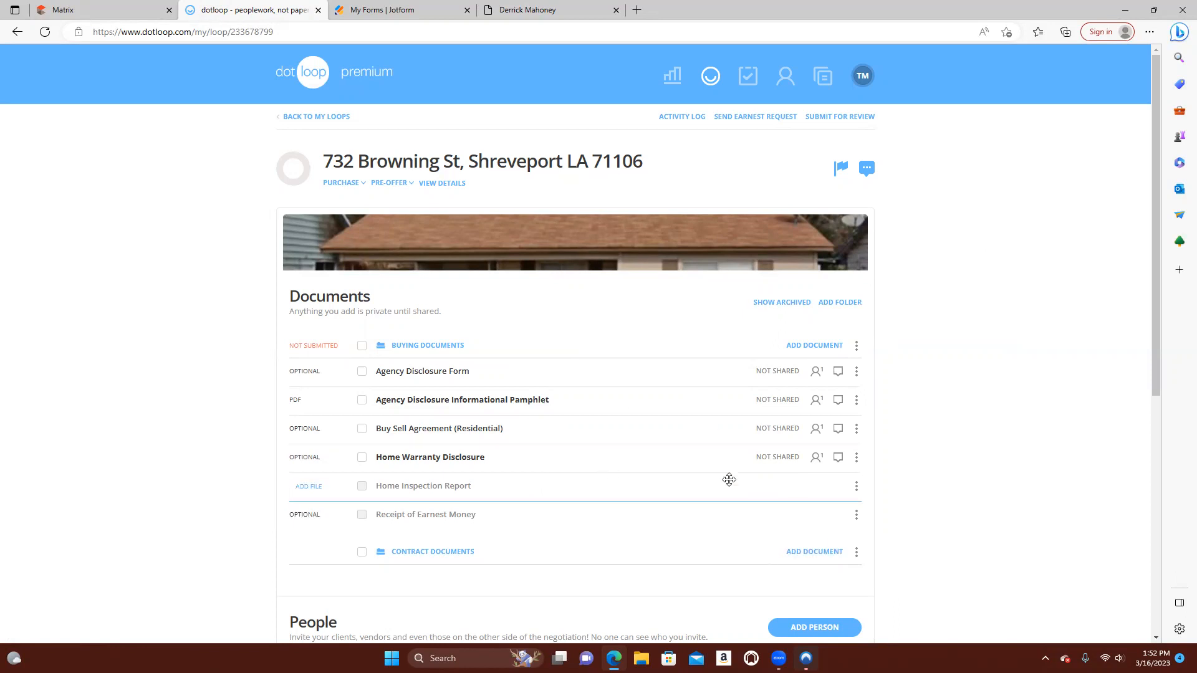
scroll(465, 376, down, 6)
scroll(465, 371, up, 6)
click(442, 348)
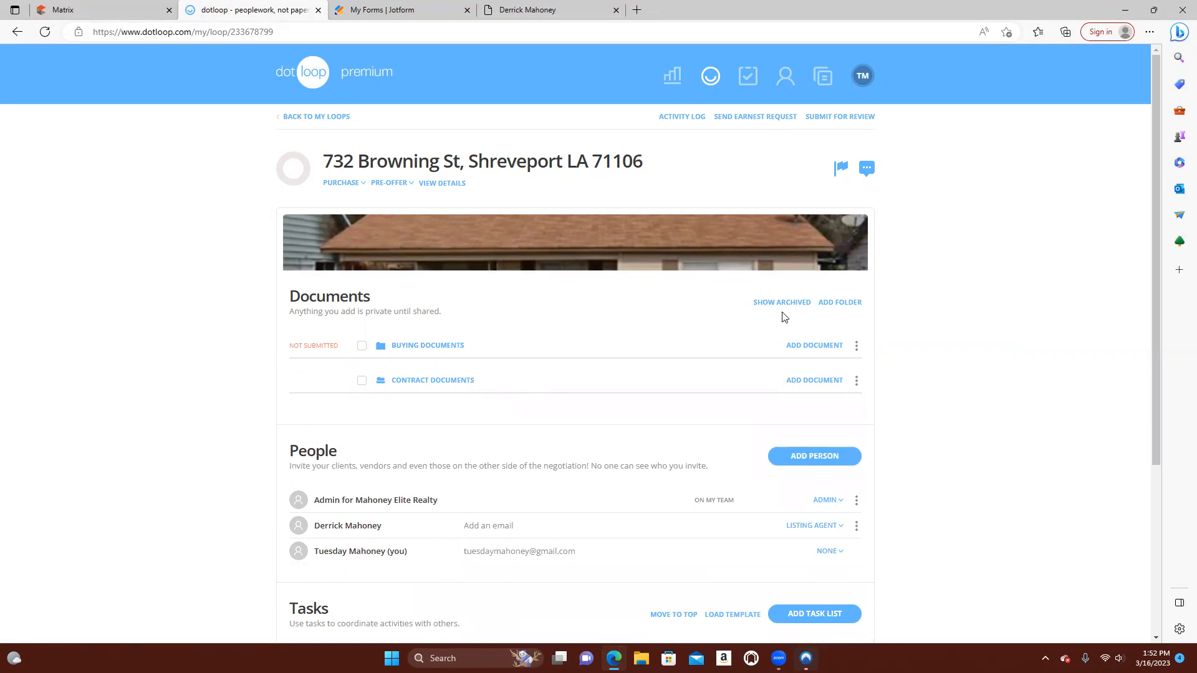
click(414, 347)
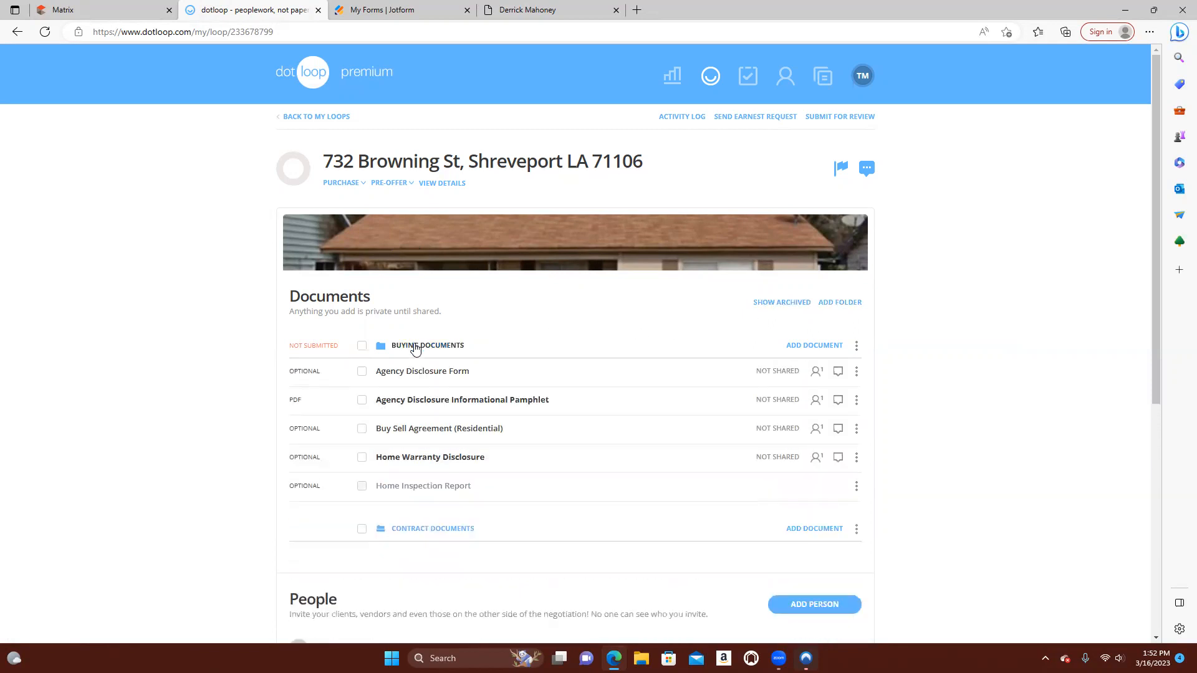
Upload the Agent Commission Invoice Form PDF from the Mahoney Elite Realty Forms folder in Documents to the Buying Documents folder
click(815, 346)
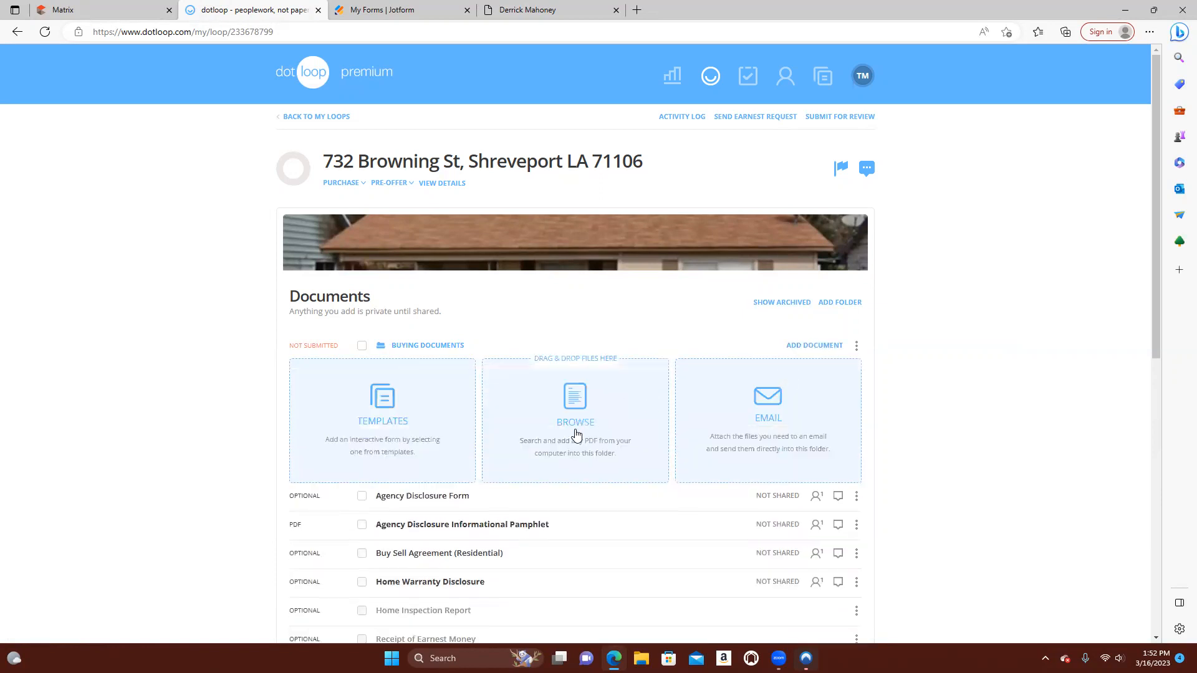
click(574, 407)
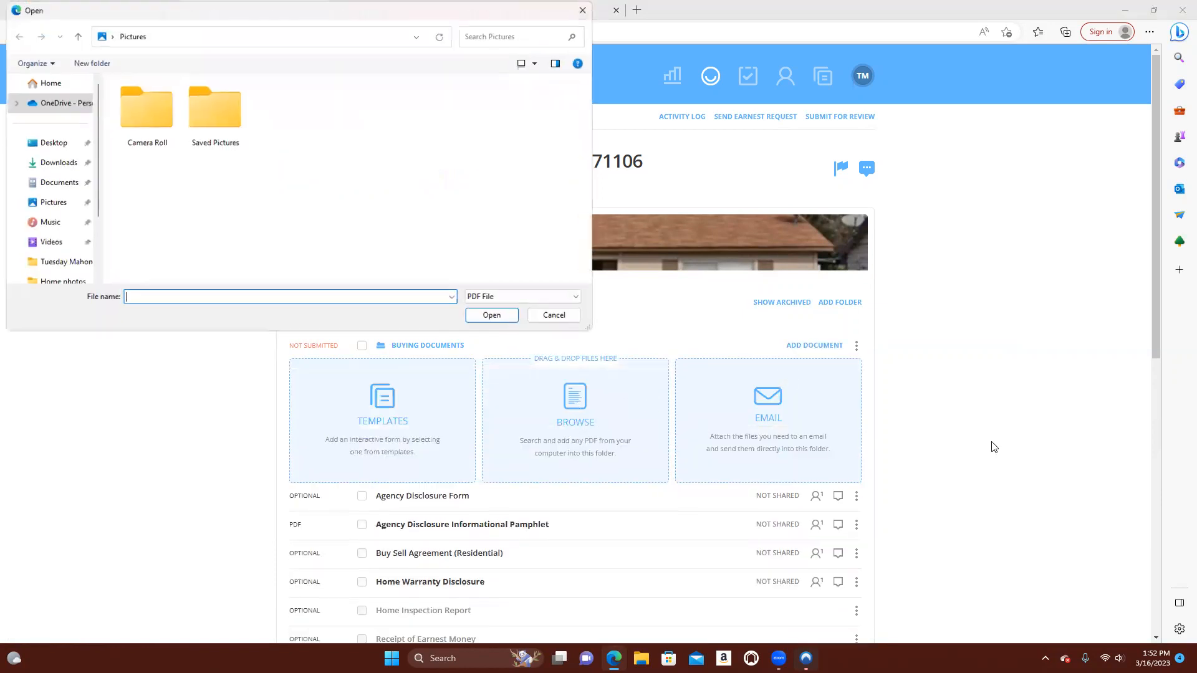
click(44, 183)
click(180, 139)
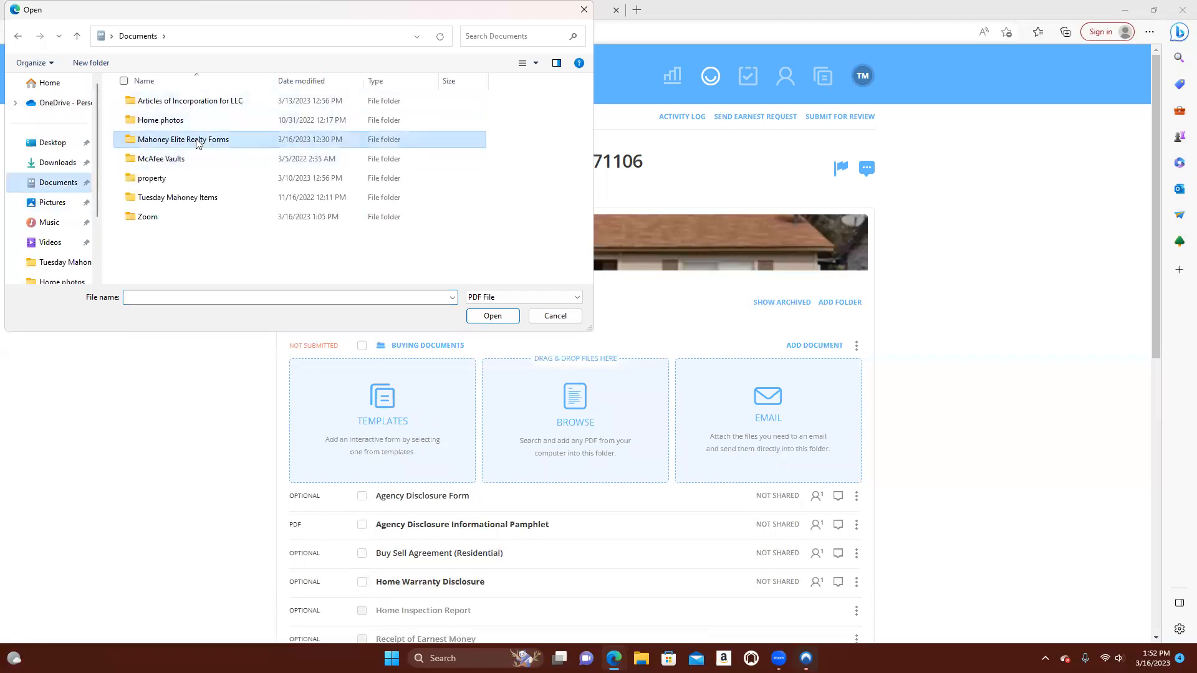
double_click(174, 145)
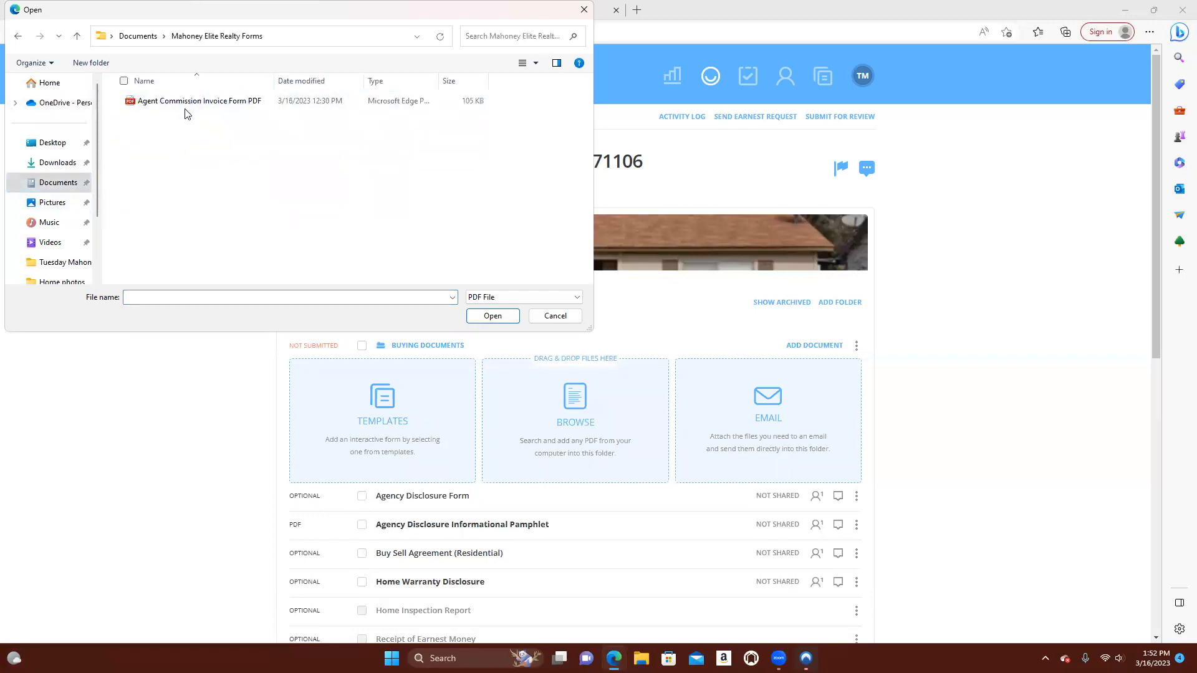
click(190, 102)
click(493, 317)
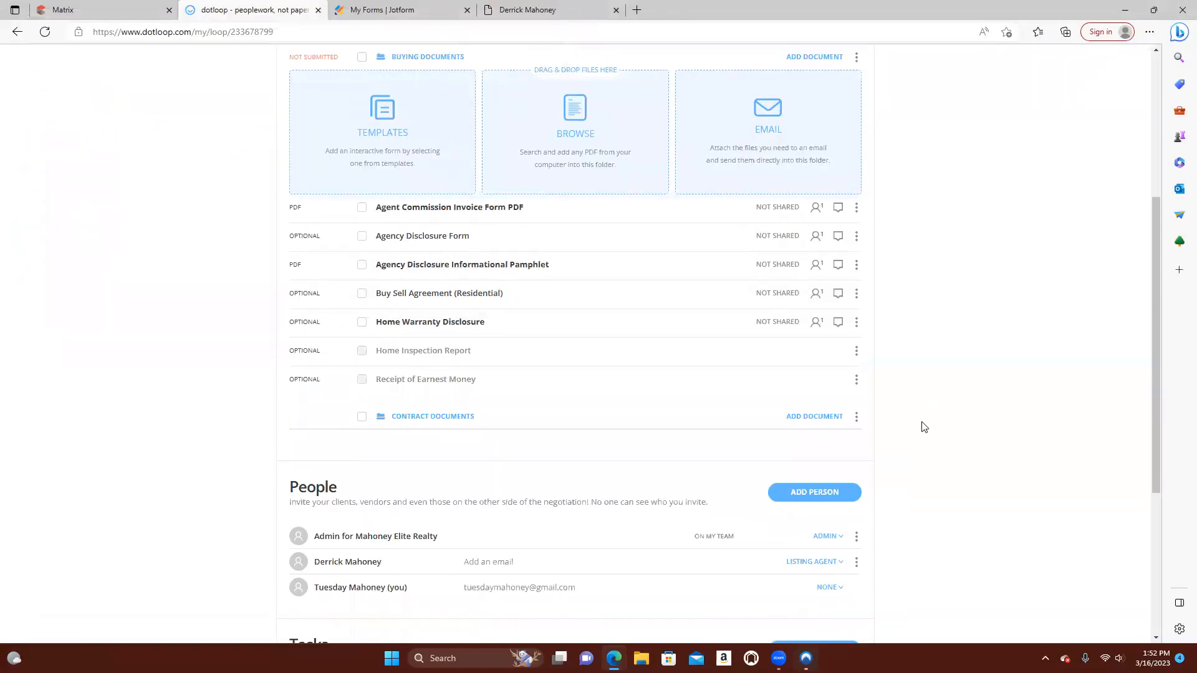
click(105, 13)
scroll(376, 311, up, 10)
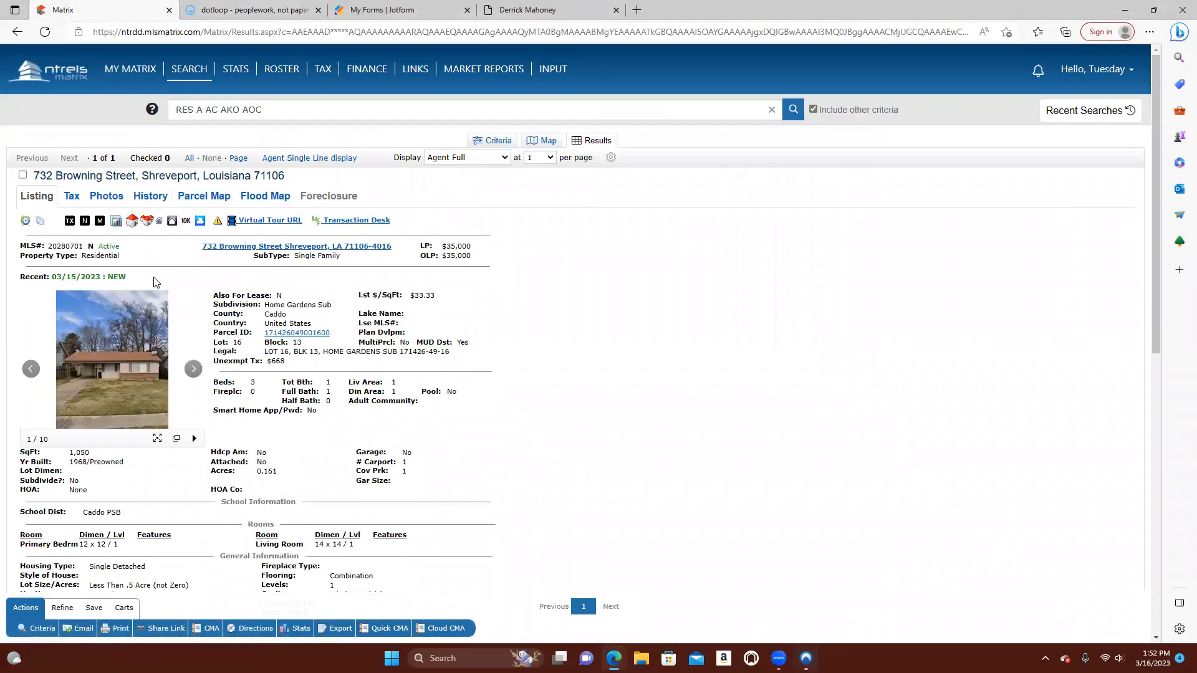
click(265, 11)
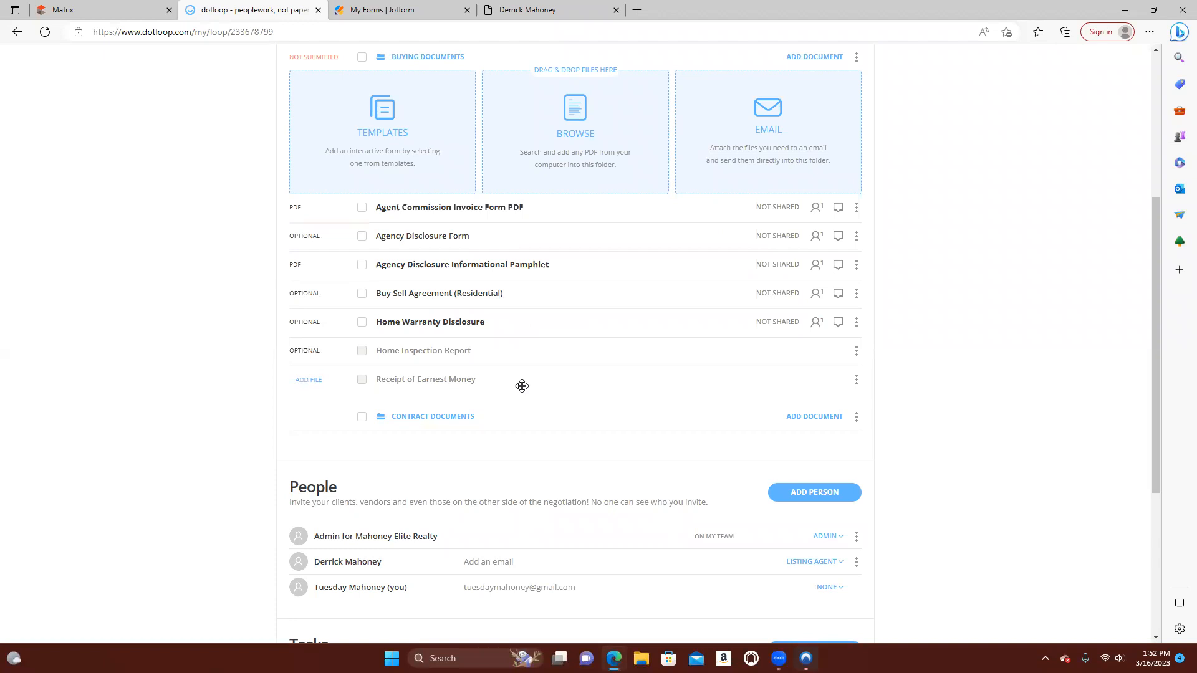
Try the email option for adding files to the Buying Documents folder, and return from the loop to My Loops
scroll(535, 425, up, 4)
scroll(541, 422, down, 1)
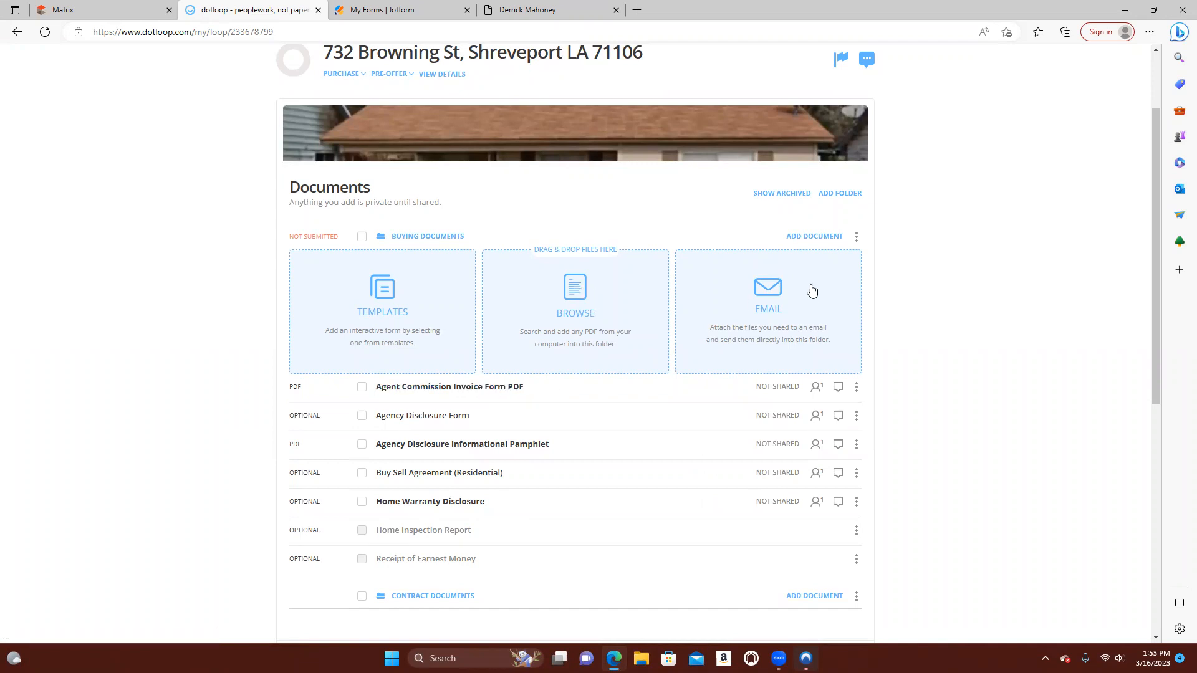
click(776, 293)
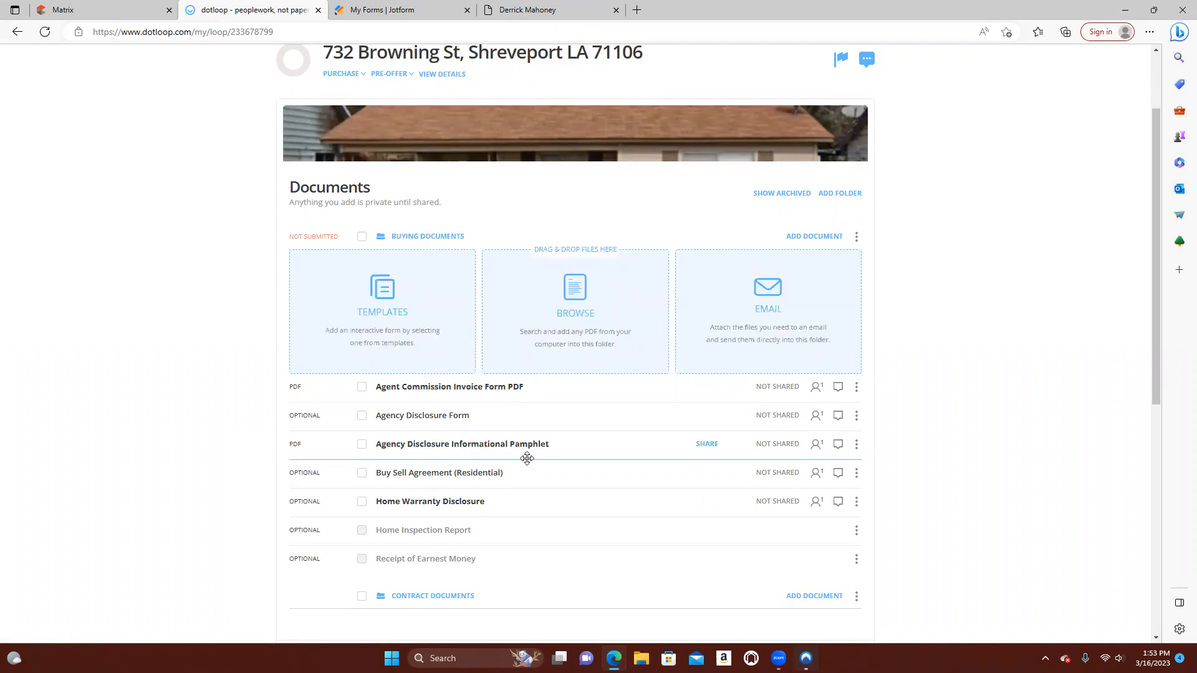
scroll(837, 492, up, 2)
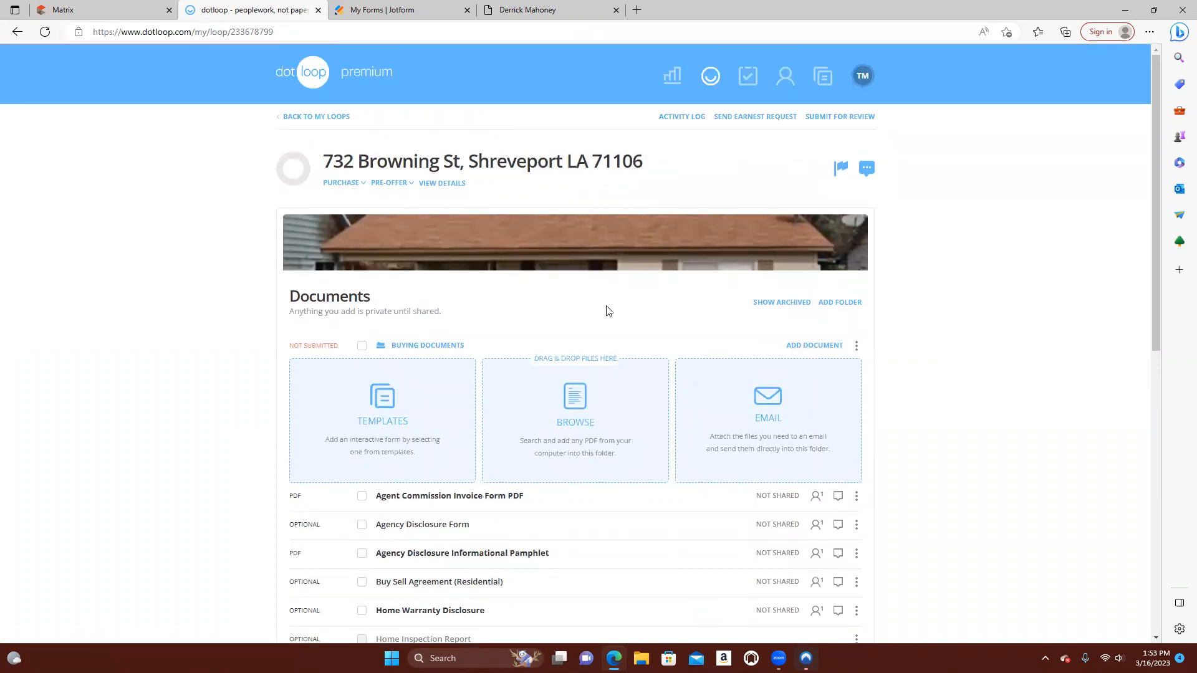
click(308, 122)
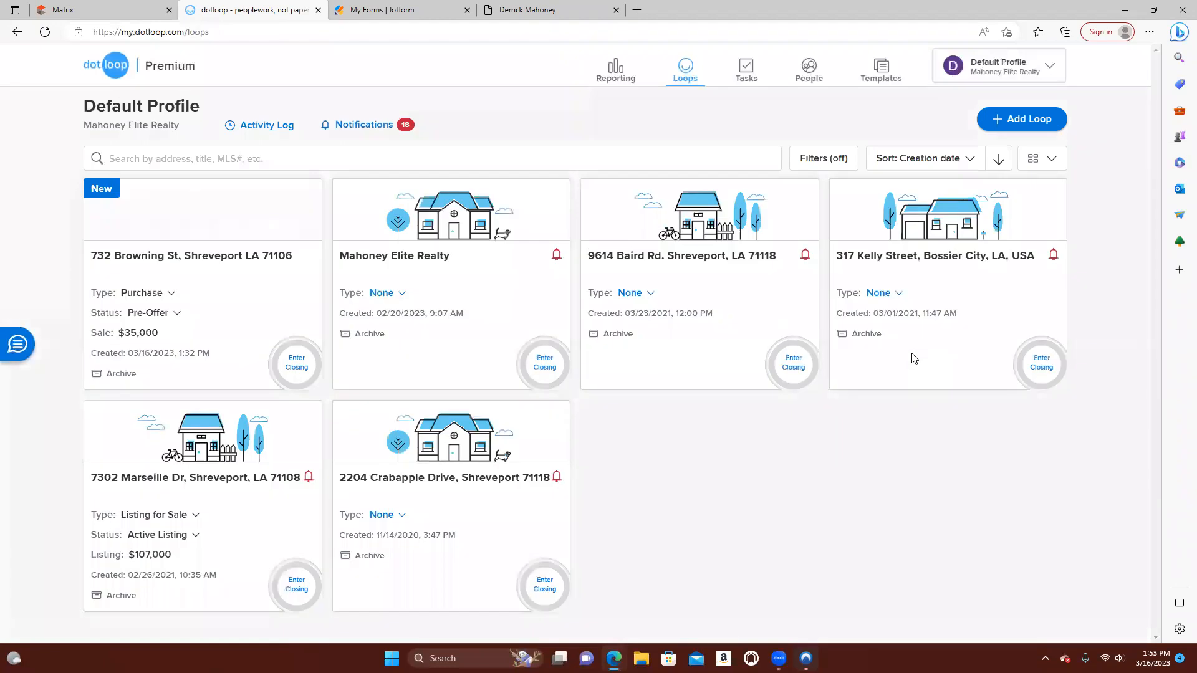